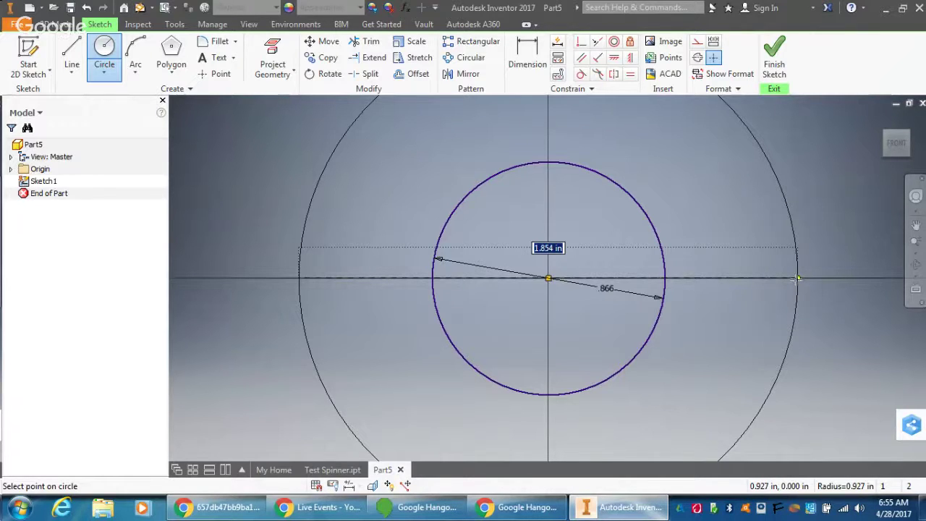
Complete the outer circle centred on the origin with a diameter of 3.5 in.
{"action": "type", "text": "3.5"}
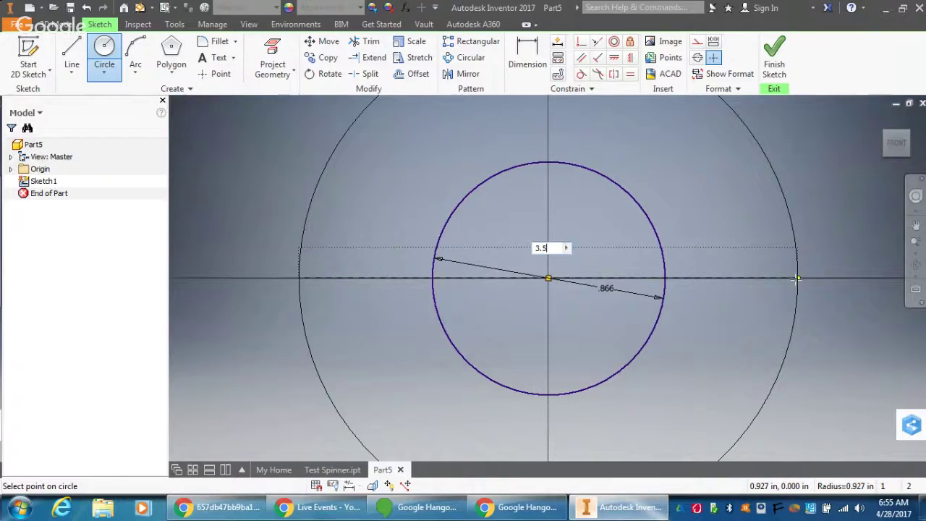
{"action": "key", "text": "Return"}
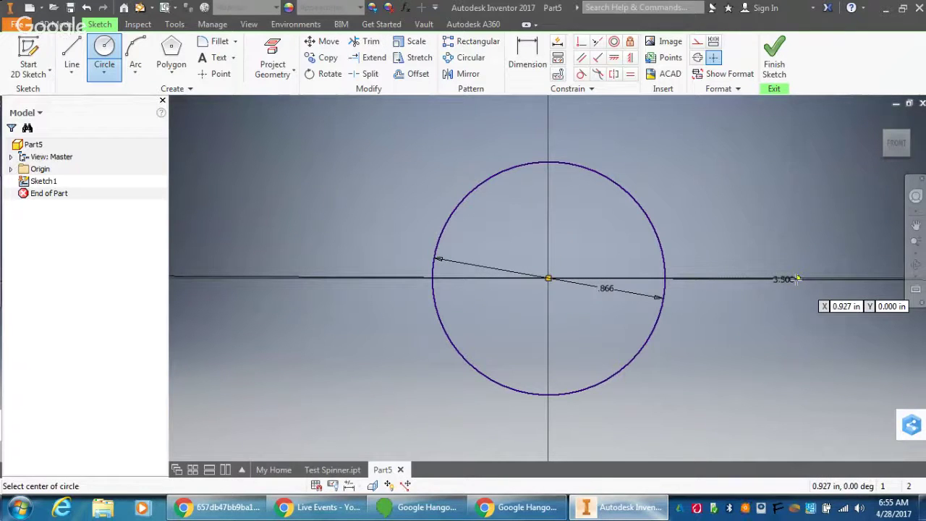
{"action": "key", "text": "Home"}
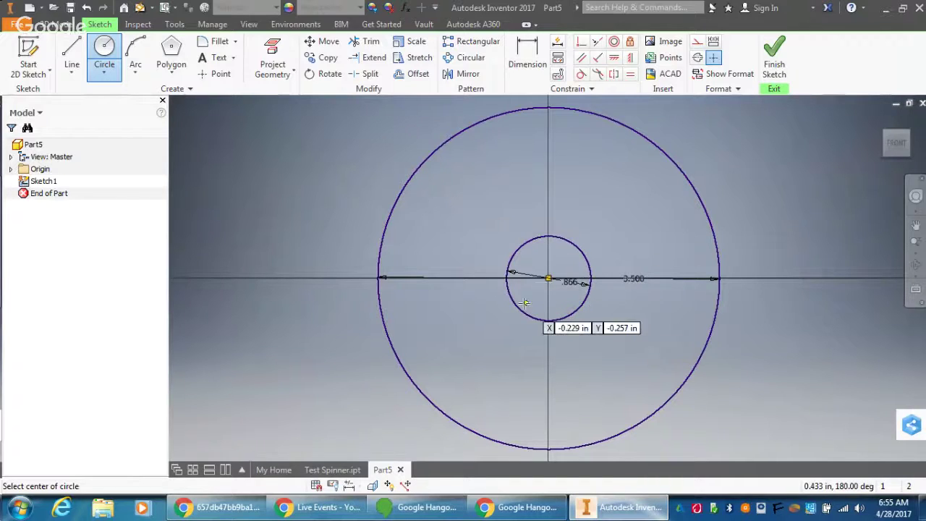
{"action": "key", "text": "Escape"}
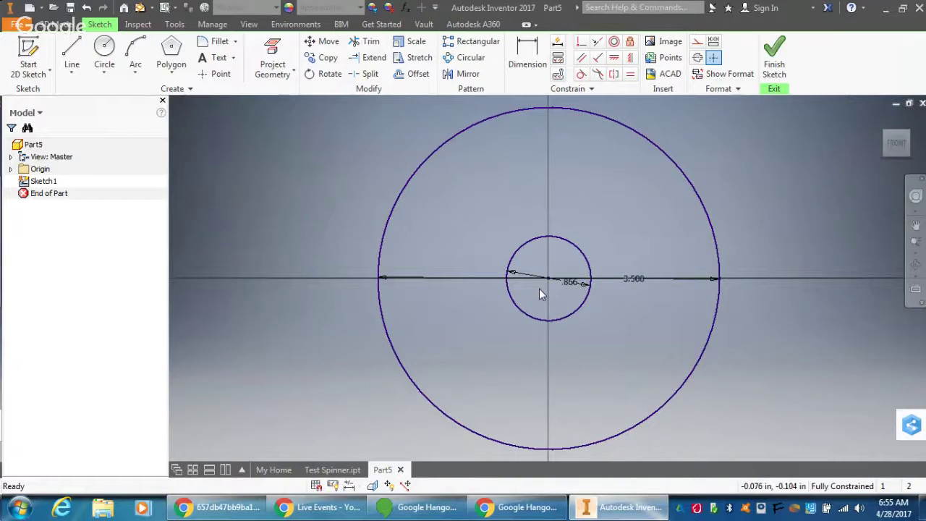
Convert both the inner circle and the 3.5 in outer circle to construction geometry.
{"action": "right_click", "coordinate": [531, 236]}
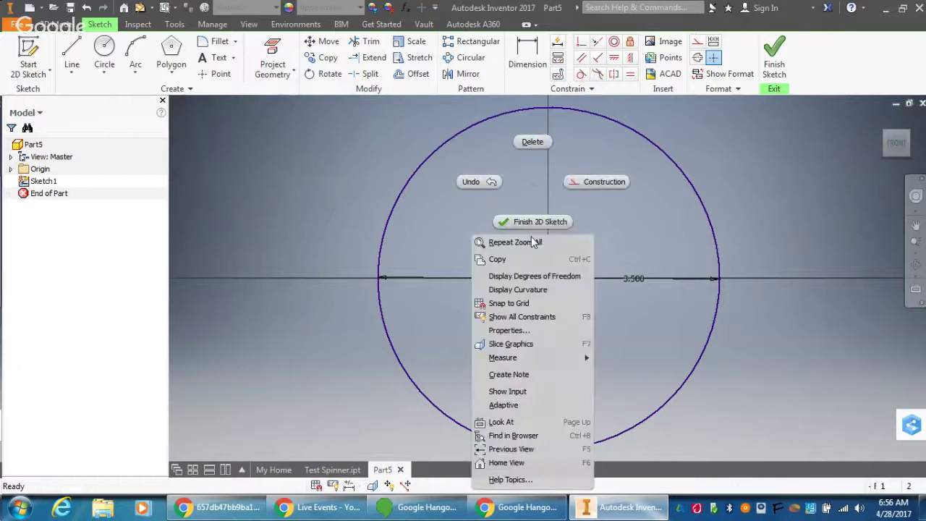
{"action": "left_click", "coordinate": [601, 182]}
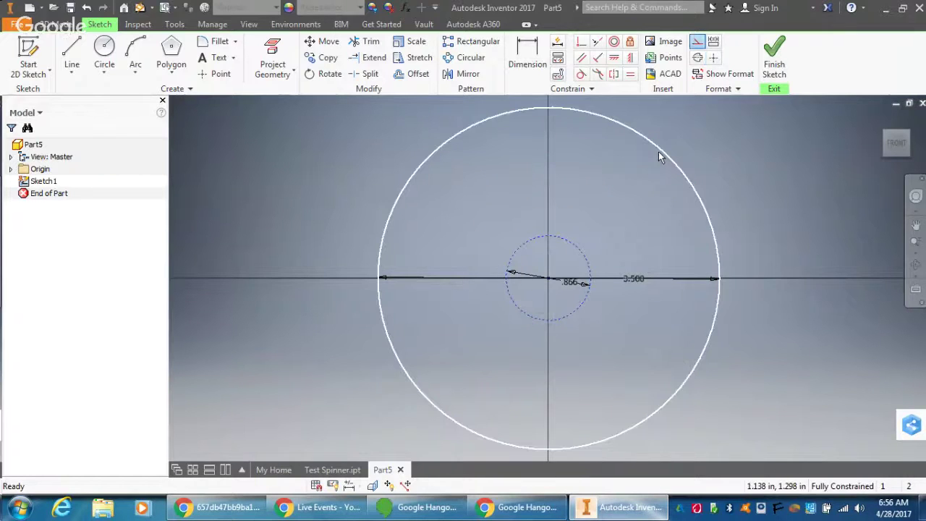
{"action": "right_click", "coordinate": [659, 152]}
{"action": "left_click", "coordinate": [718, 152]}
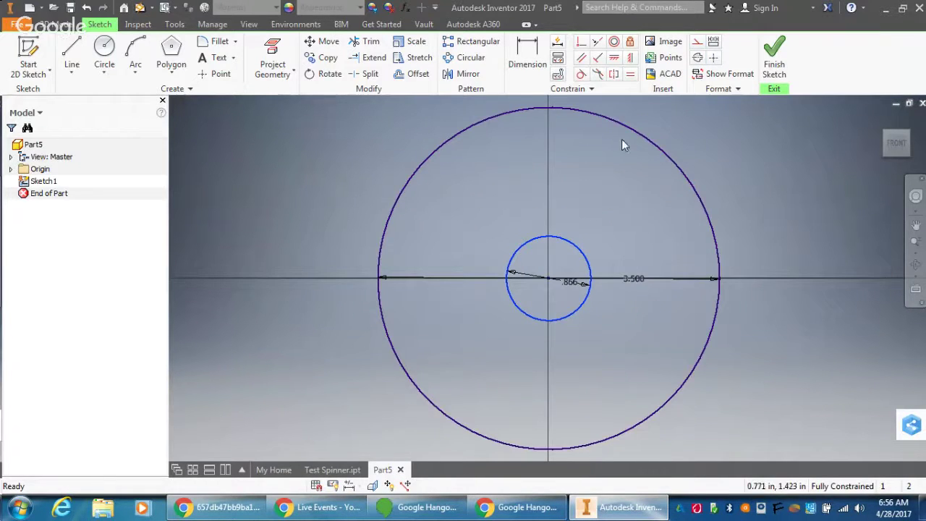
{"action": "right_click", "coordinate": [642, 137]}
{"action": "left_click", "coordinate": [617, 196]}
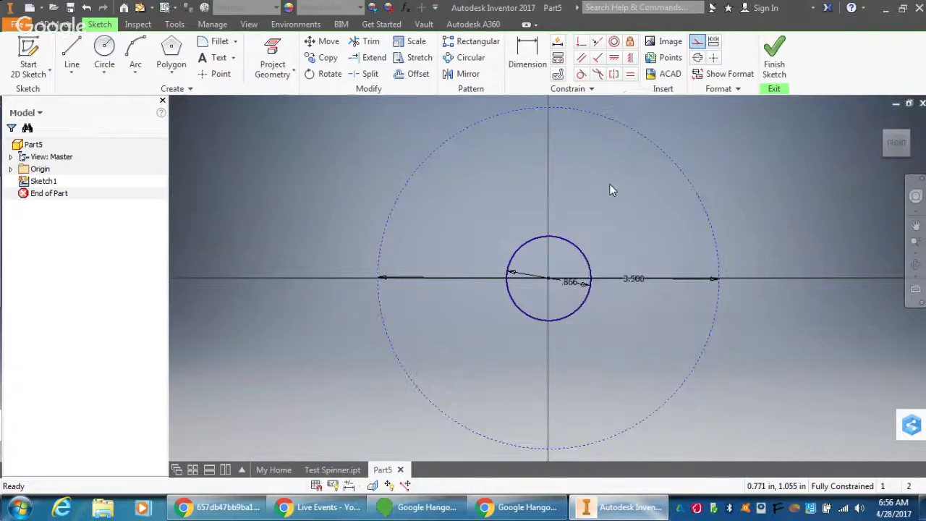
{"action": "right_click", "coordinate": [580, 252]}
{"action": "left_click", "coordinate": [637, 185]}
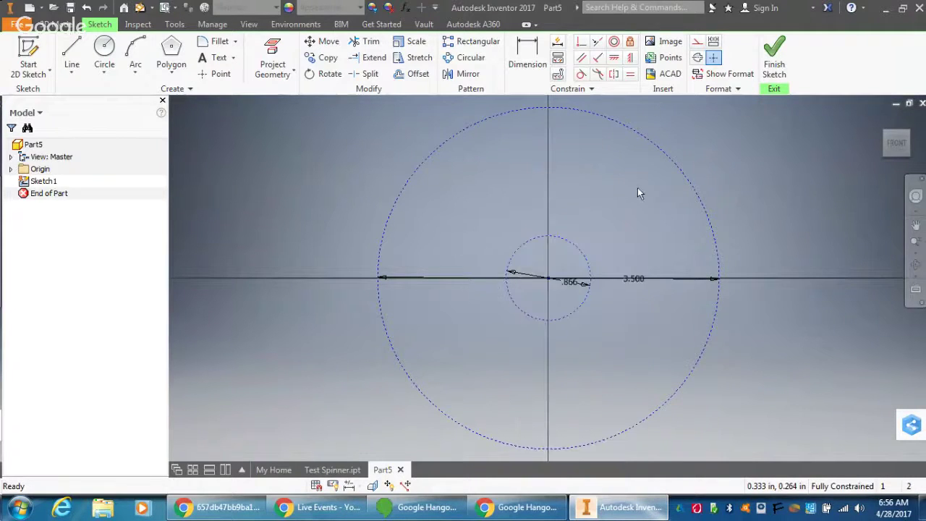
Offset the inner construction circle outward by 0.1 in.
{"action": "left_click", "coordinate": [105, 52]}
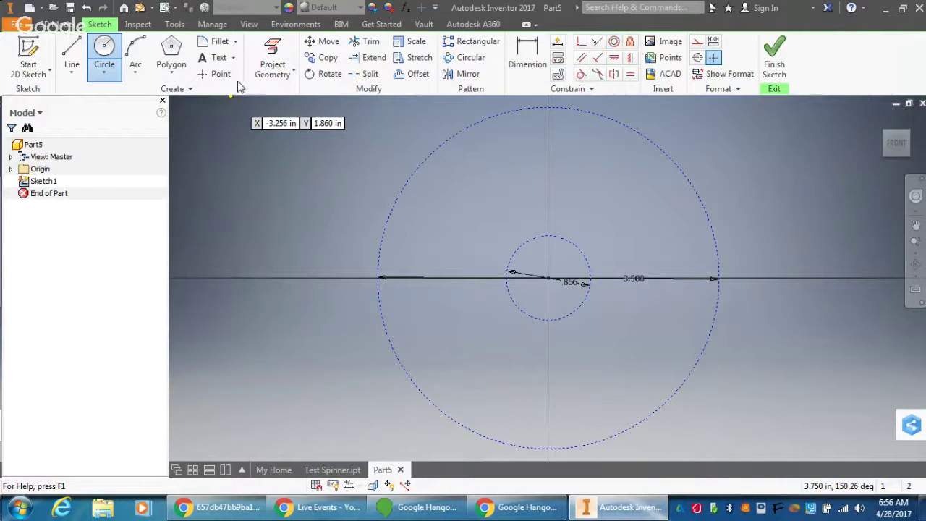
{"action": "left_click", "coordinate": [411, 73]}
{"action": "left_click", "coordinate": [581, 251]}
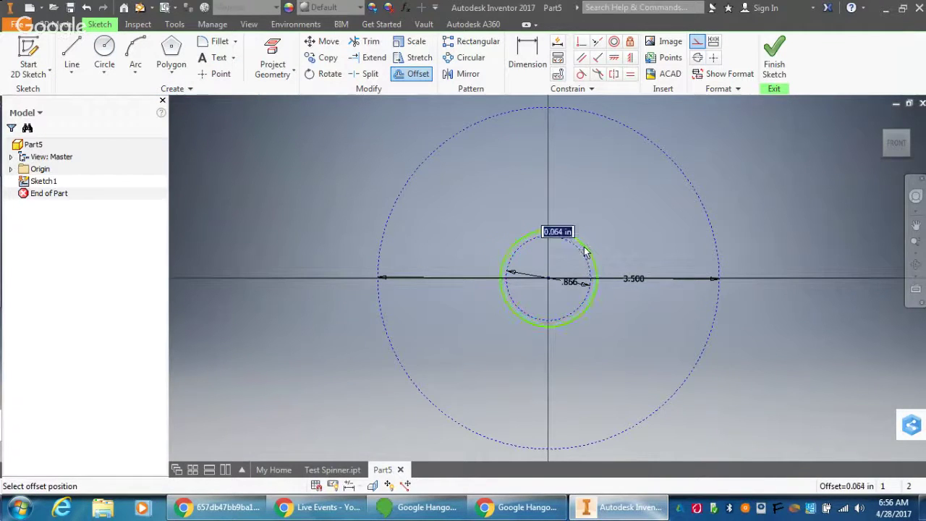
{"action": "type", "text": ".1"}
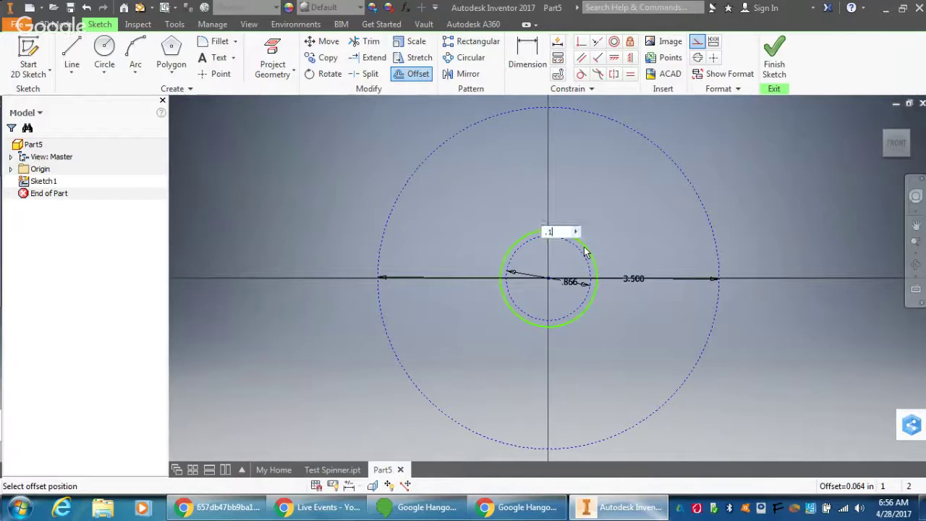
{"action": "key", "text": "Return"}
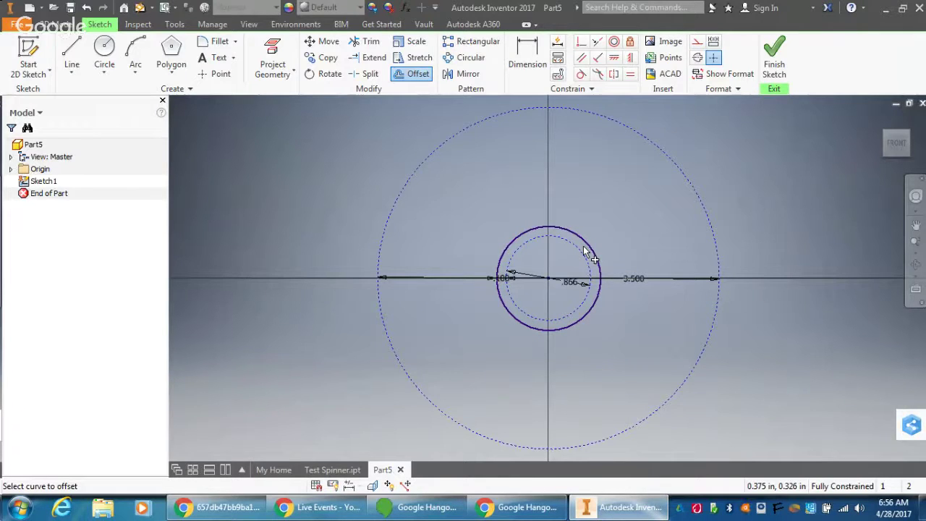
Convert the newly offset circle around the inner circle to construction geometry.
{"action": "right_click", "coordinate": [590, 245]}
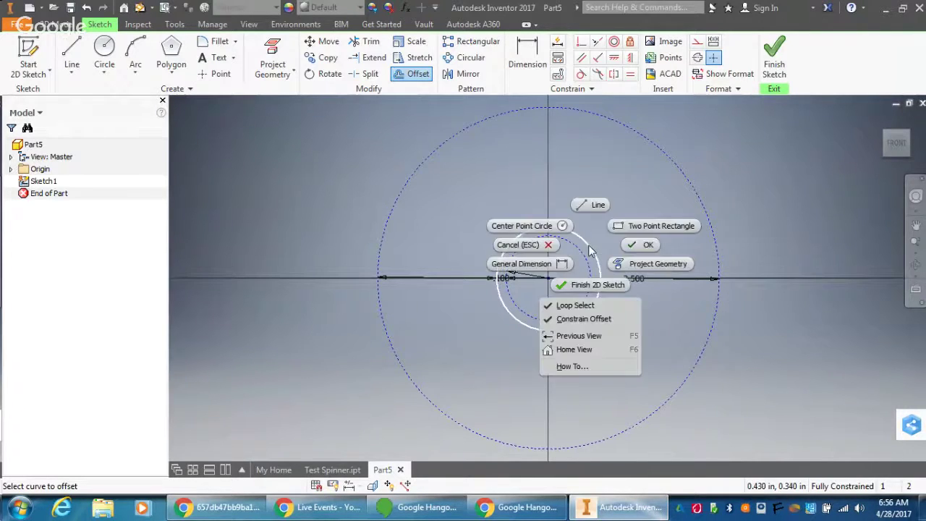
{"action": "left_click", "coordinate": [587, 236]}
{"action": "left_click", "coordinate": [585, 243]}
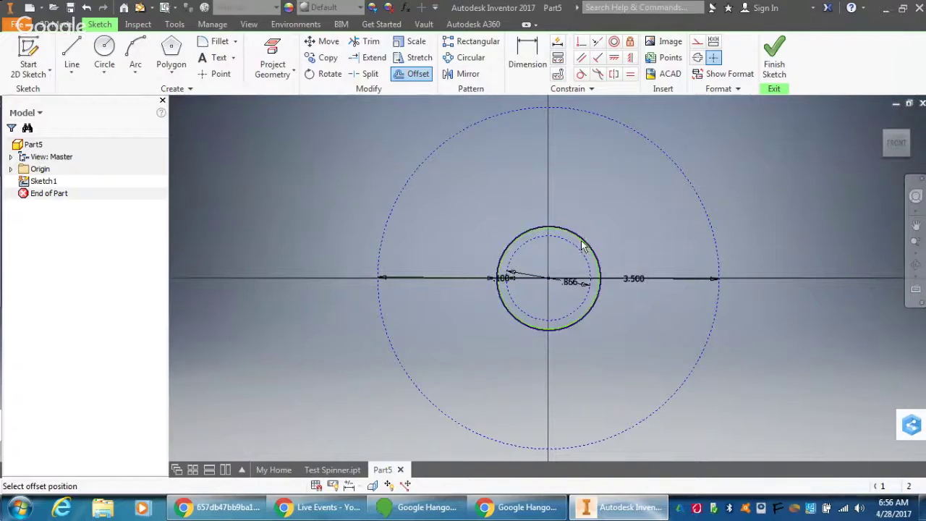
{"action": "right_click", "coordinate": [583, 240]}
{"action": "left_click", "coordinate": [628, 239]}
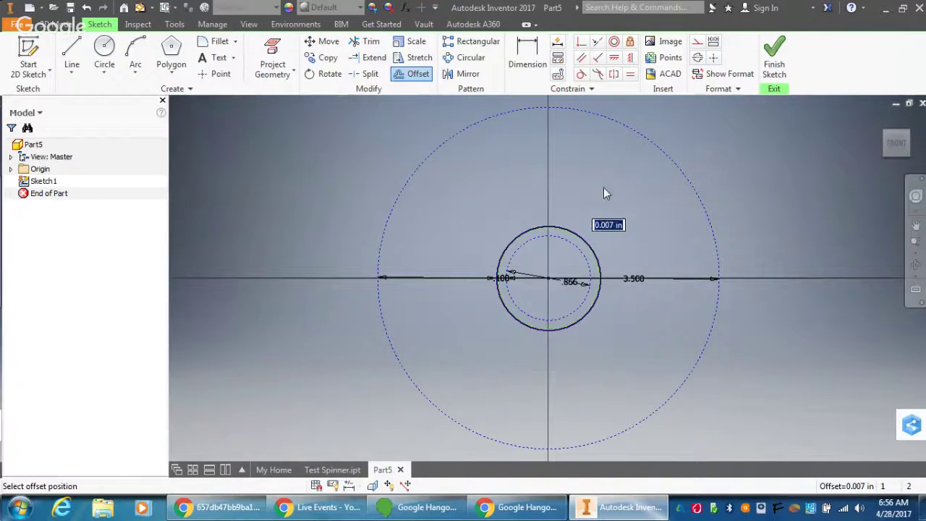
{"action": "right_click", "coordinate": [585, 243]}
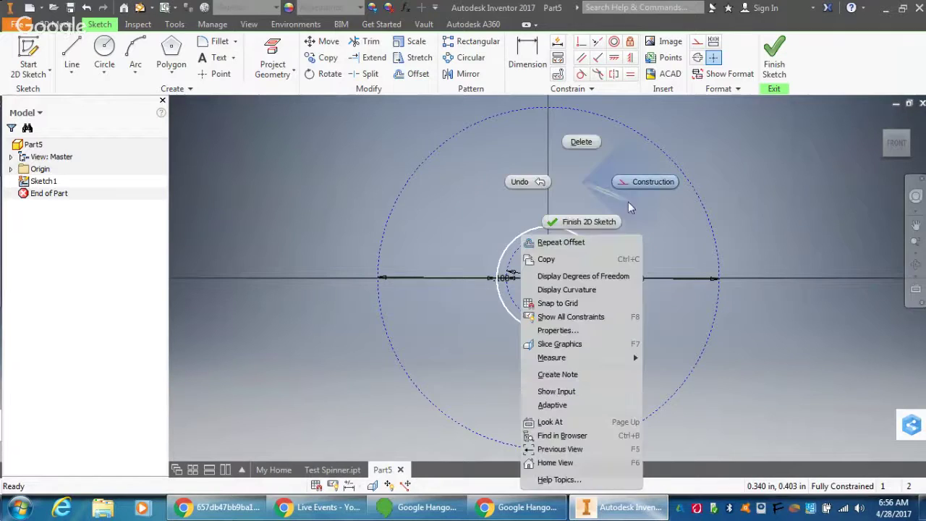
{"action": "left_click", "coordinate": [641, 188]}
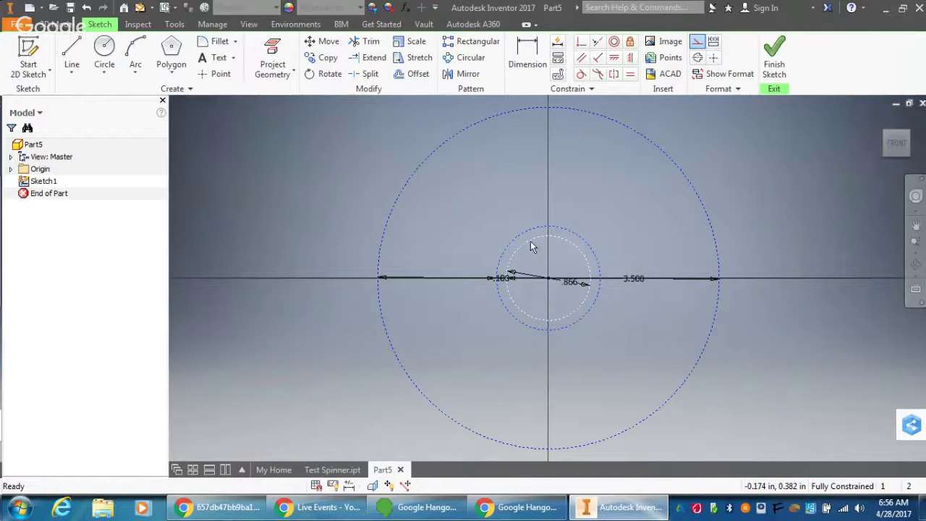
Examine the three concentric construction circles and their dimensions, both close up and as a whole.
{"action": "scroll", "coordinate": [572, 264], "scroll_direction": "up", "scroll_amount": 3}
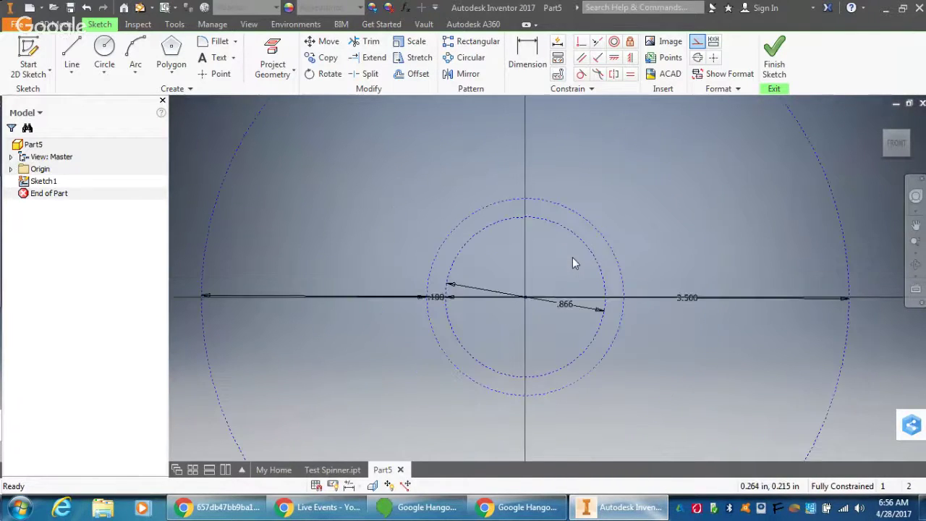
{"action": "scroll", "coordinate": [573, 258], "scroll_direction": "up", "scroll_amount": 2}
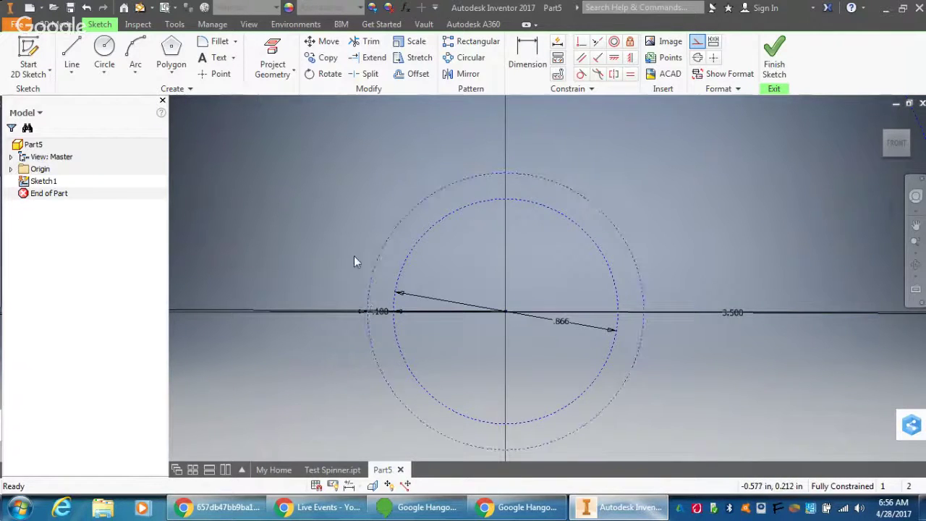
{"action": "scroll", "coordinate": [356, 246], "scroll_direction": "up", "scroll_amount": 2}
{"action": "scroll", "coordinate": [357, 217], "scroll_direction": "down", "scroll_amount": 6}
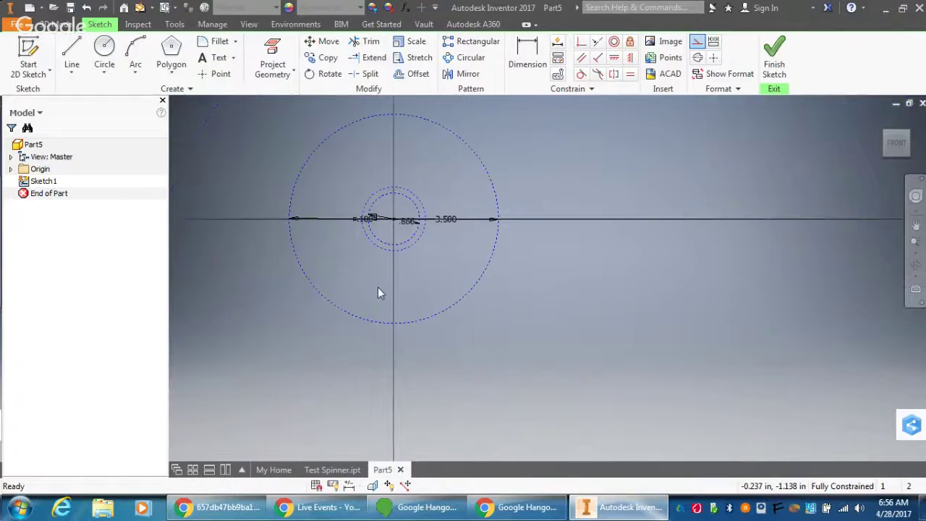
{"action": "scroll", "coordinate": [369, 246], "scroll_direction": "down", "scroll_amount": 2}
{"action": "scroll", "coordinate": [362, 224], "scroll_direction": "up", "scroll_amount": 3}
{"action": "scroll", "coordinate": [365, 261], "scroll_direction": "down", "scroll_amount": 1}
{"action": "scroll", "coordinate": [354, 220], "scroll_direction": "up", "scroll_amount": 1}
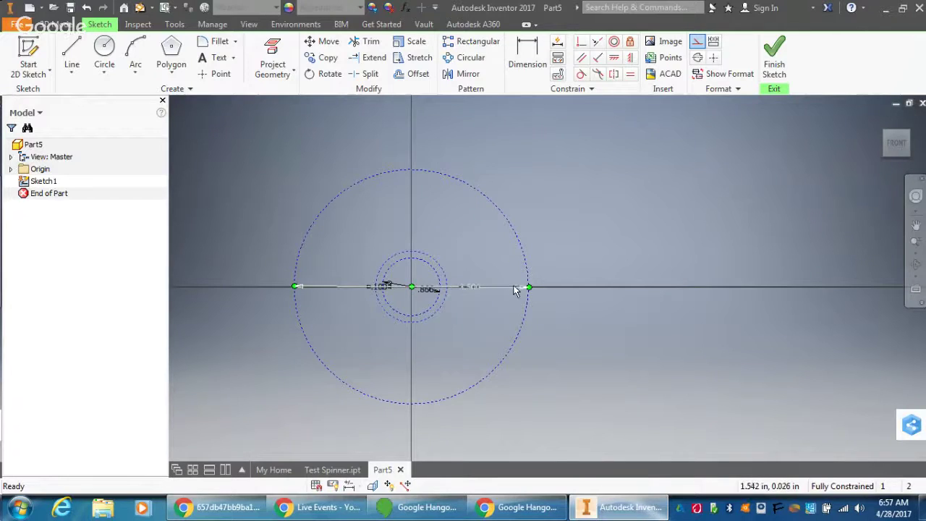
{"action": "left_click", "coordinate": [471, 288]}
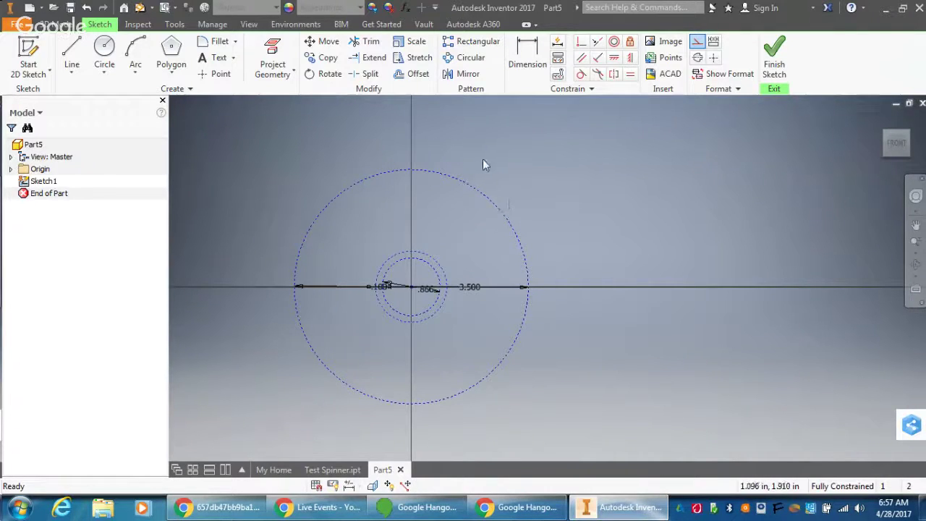
Insert the batman-silhouette-8 image from the Pictures library into the sketch, placing it over the construction circles.
{"action": "left_click", "coordinate": [666, 42]}
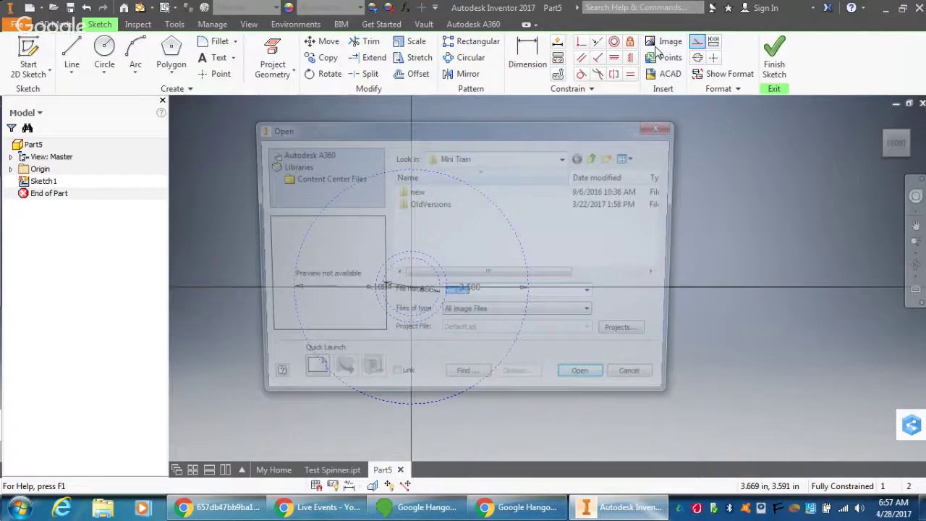
{"action": "left_click", "coordinate": [501, 158]}
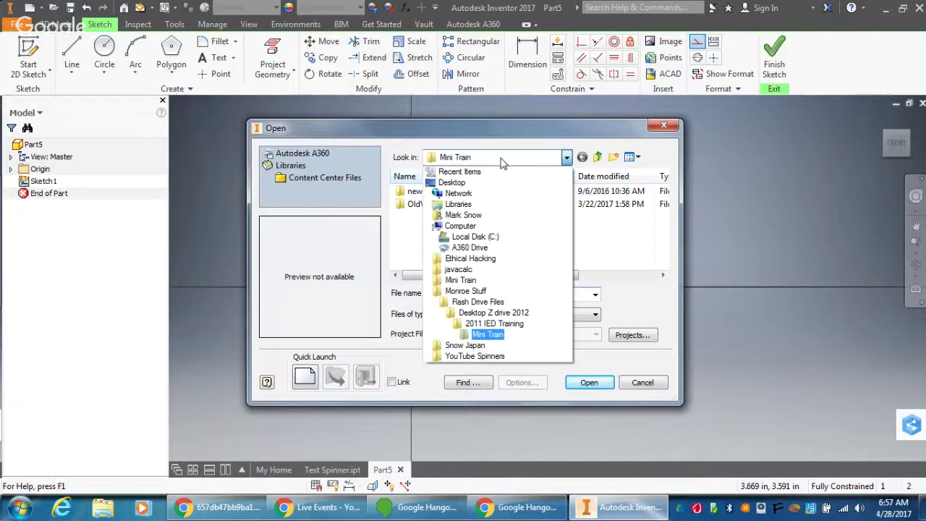
{"action": "left_click", "coordinate": [477, 207]}
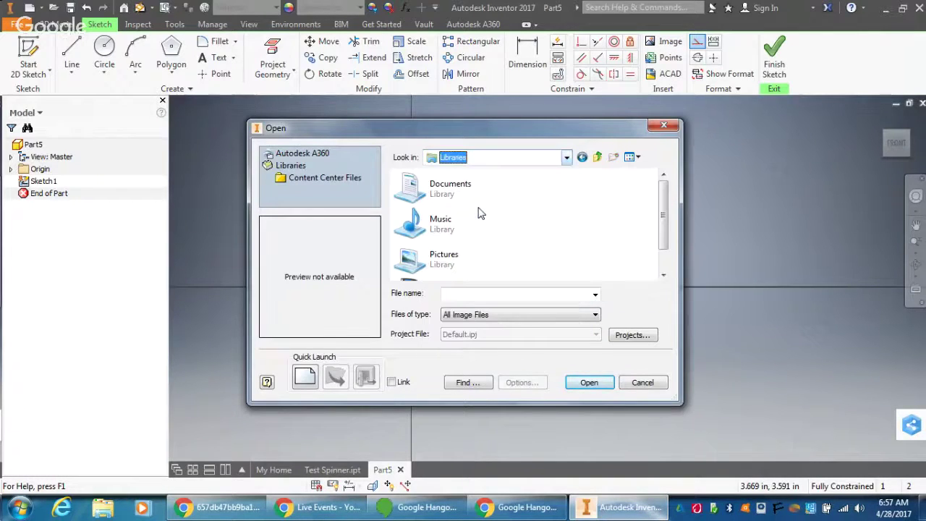
{"action": "double_click", "coordinate": [449, 256]}
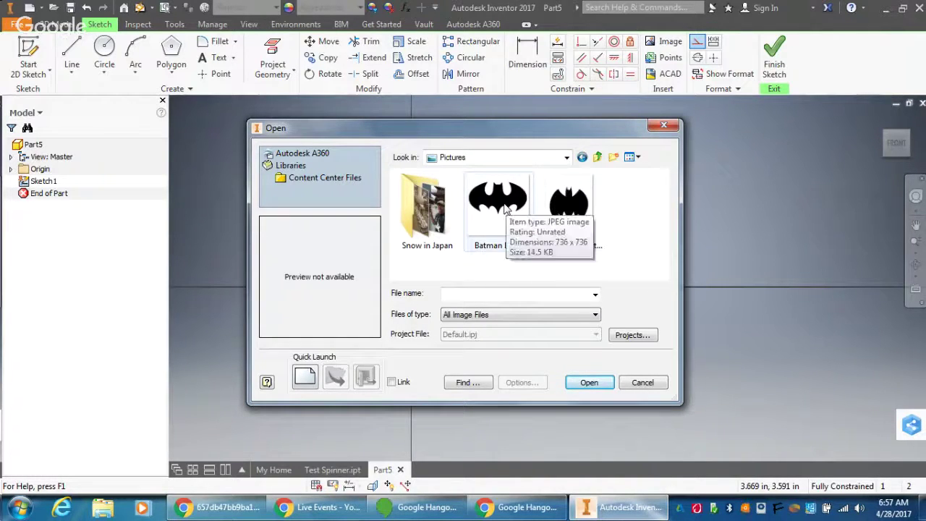
{"action": "left_click", "coordinate": [573, 206]}
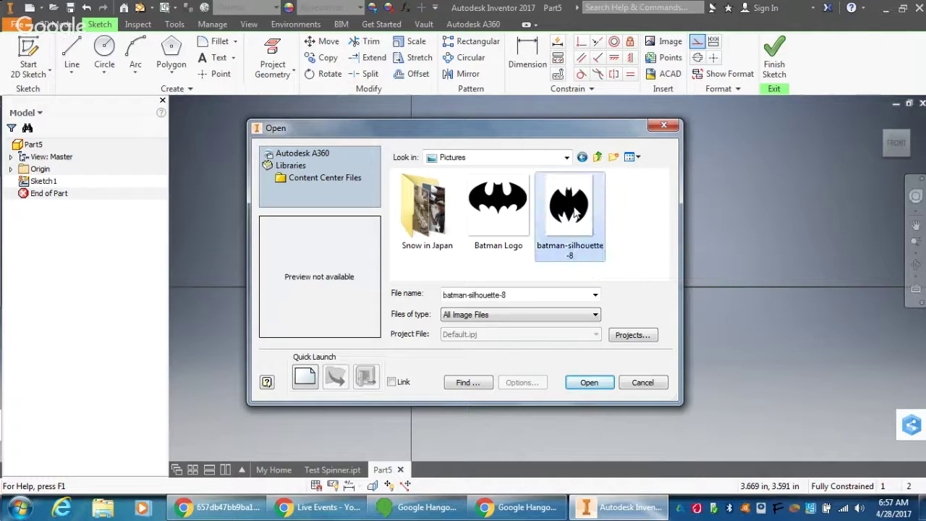
{"action": "left_click", "coordinate": [587, 385]}
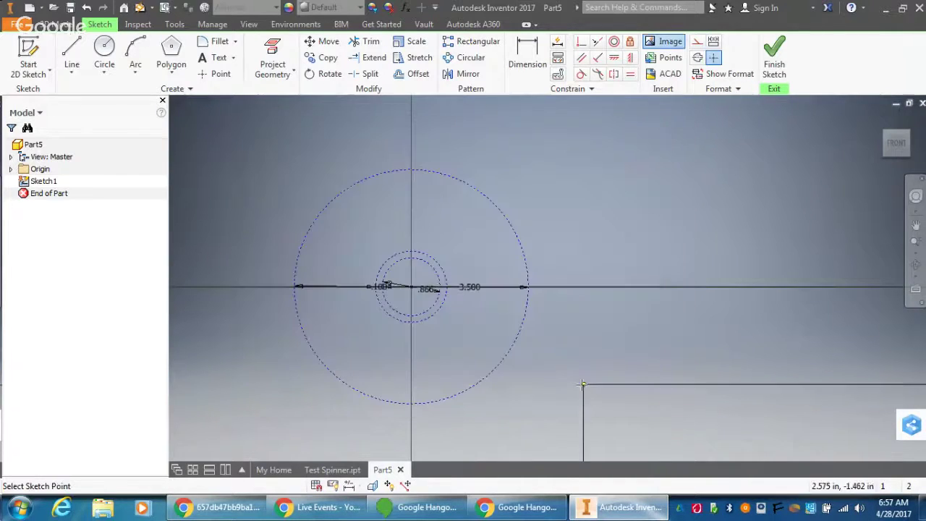
{"action": "scroll", "coordinate": [270, 159], "scroll_direction": "up", "scroll_amount": 6}
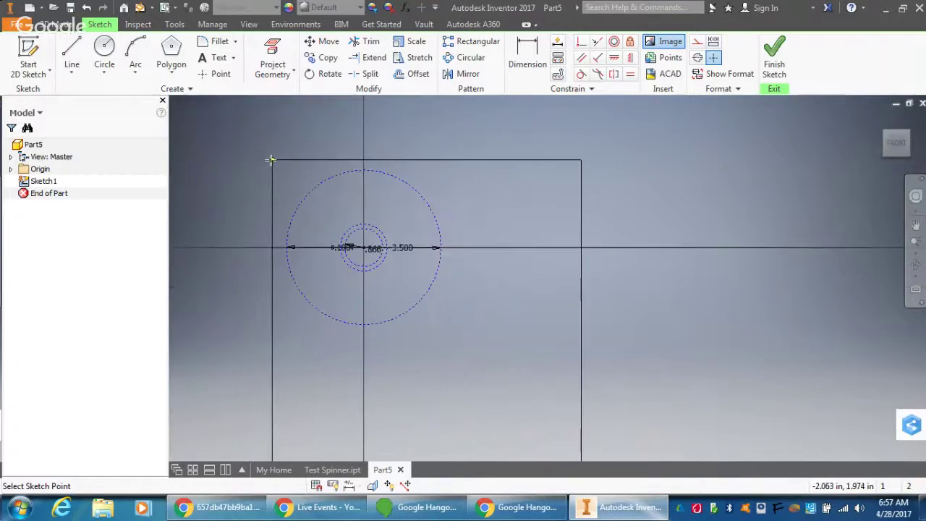
{"action": "scroll", "coordinate": [272, 149], "scroll_direction": "down", "scroll_amount": 7}
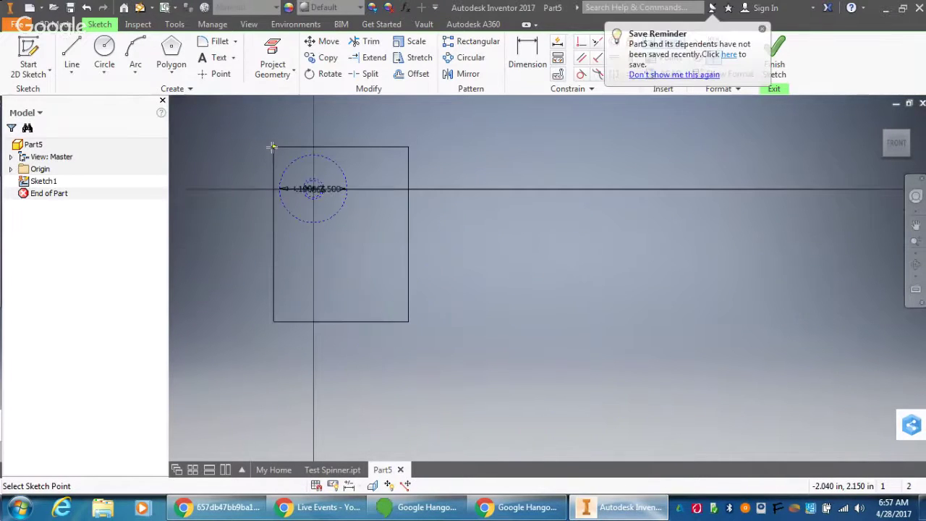
{"action": "left_click", "coordinate": [244, 120]}
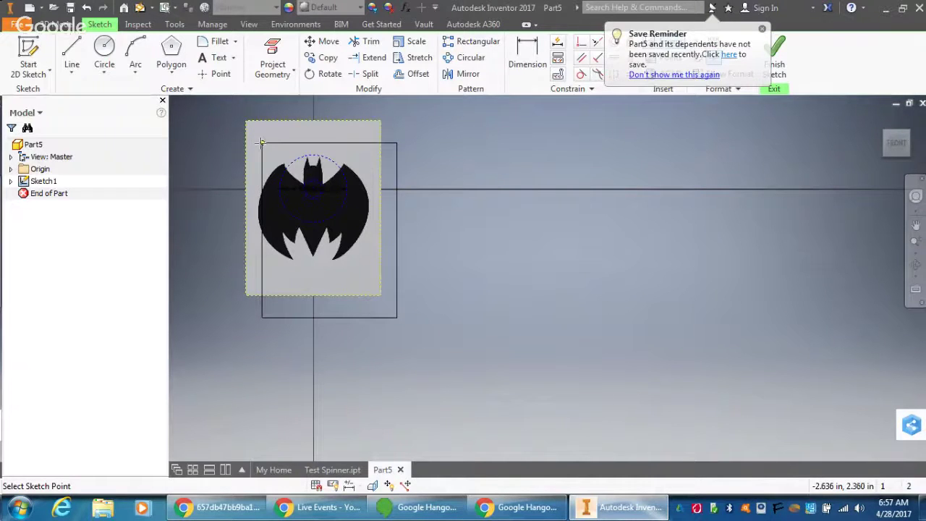
{"action": "key", "text": "Escape"}
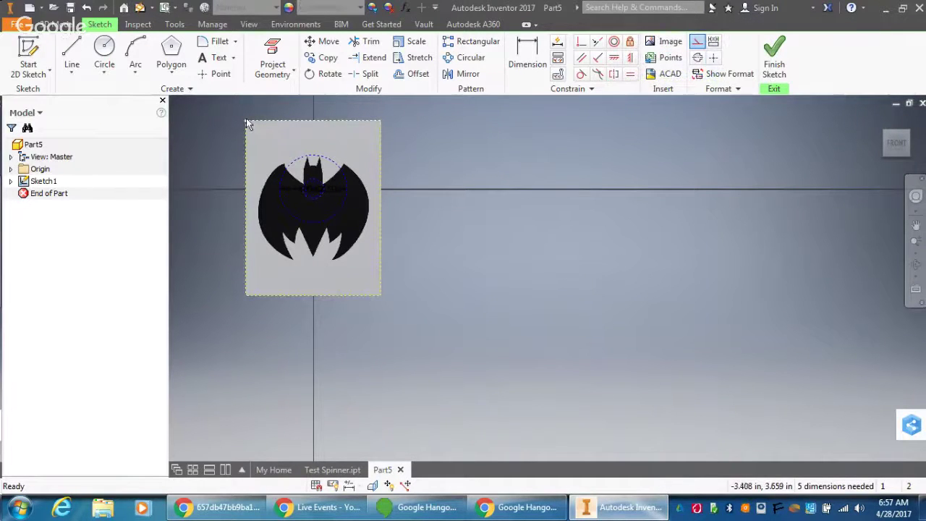
Scale down the silhouette image from its corner until the wingspan roughly matches the diameter of the 3.5 in circle.
{"action": "left_click_drag", "start_coordinate": [249, 123], "coordinate": [325, 207]}
{"action": "scroll", "coordinate": [310, 201], "scroll_direction": "down", "scroll_amount": 3}
{"action": "scroll", "coordinate": [306, 243], "scroll_direction": "up", "scroll_amount": 6}
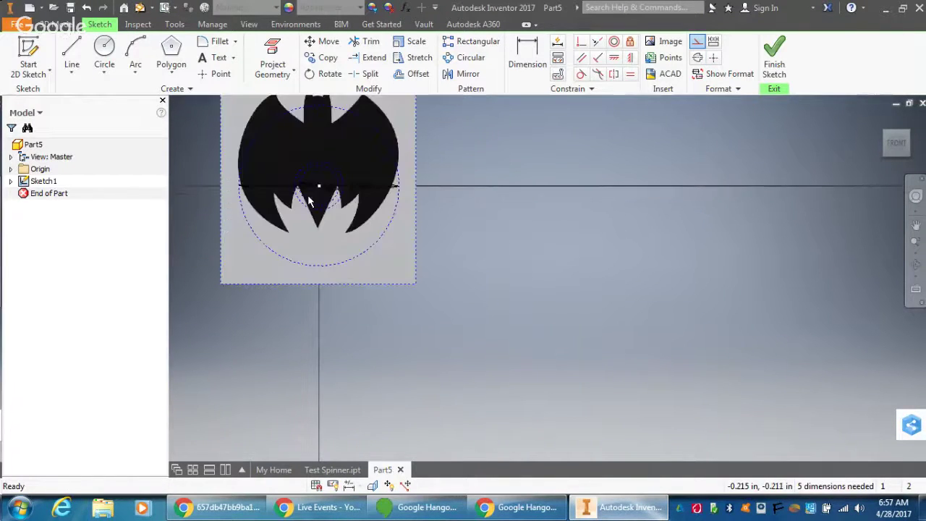
{"action": "scroll", "coordinate": [352, 269], "scroll_direction": "down", "scroll_amount": 4}
{"action": "scroll", "coordinate": [342, 148], "scroll_direction": "up", "scroll_amount": 2}
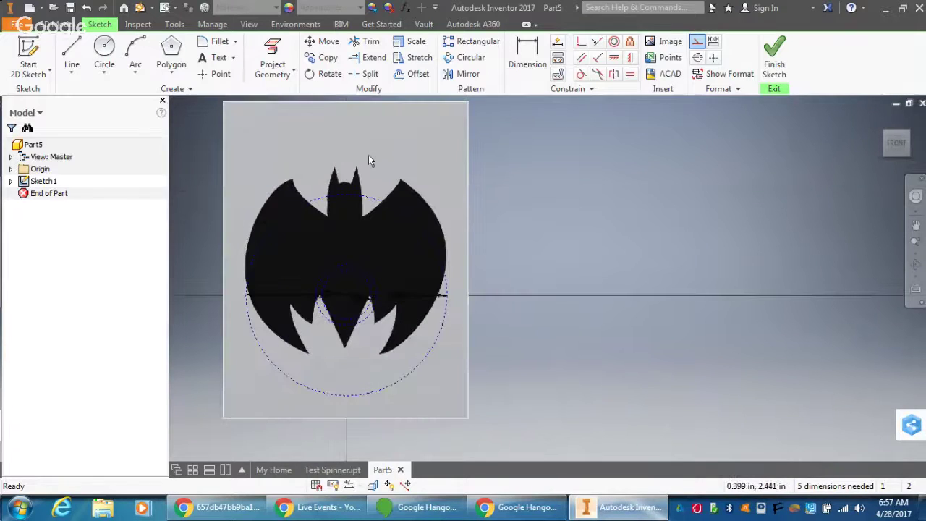
Centre the bat silhouette image over the construction circles and shrink it slightly from its corner to fit inside the 3.5 in circle.
{"action": "left_click_drag", "start_coordinate": [354, 145], "coordinate": [357, 149]}
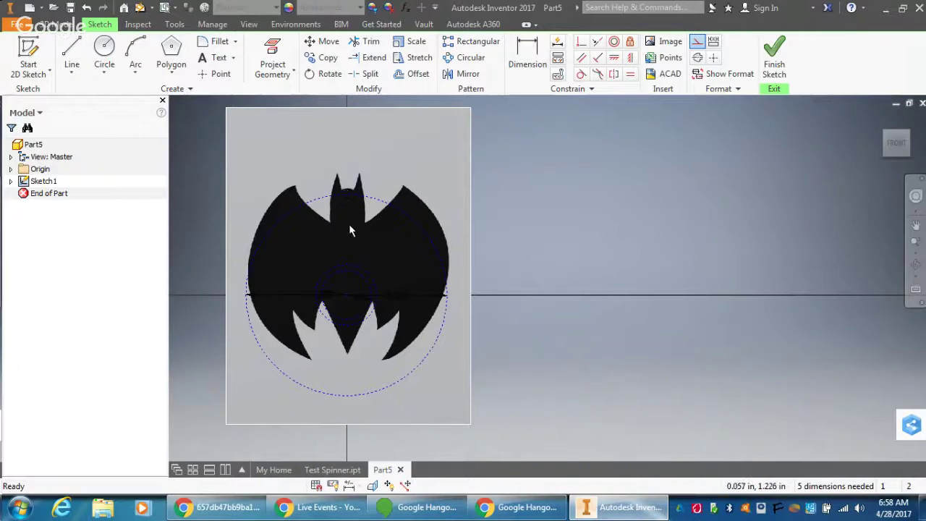
{"action": "left_click_drag", "start_coordinate": [358, 226], "coordinate": [357, 250]}
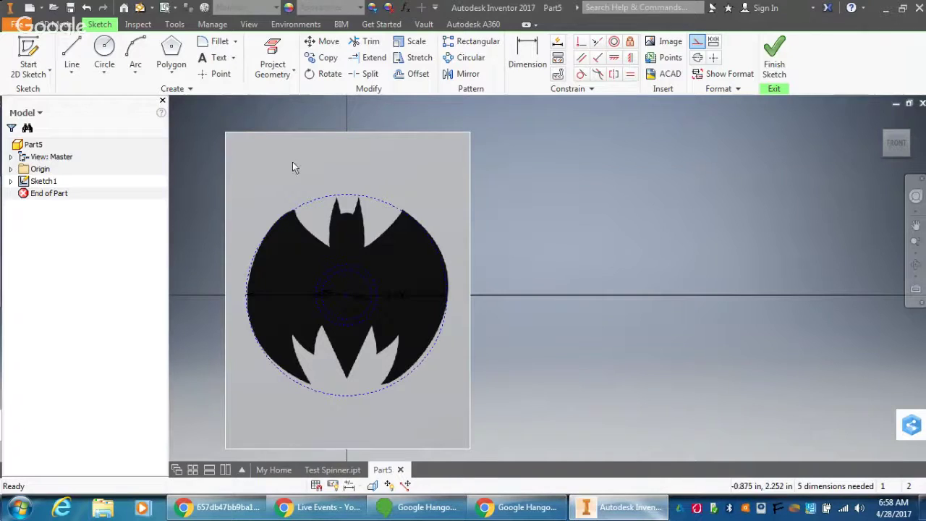
{"action": "left_click_drag", "start_coordinate": [224, 136], "coordinate": [223, 135]}
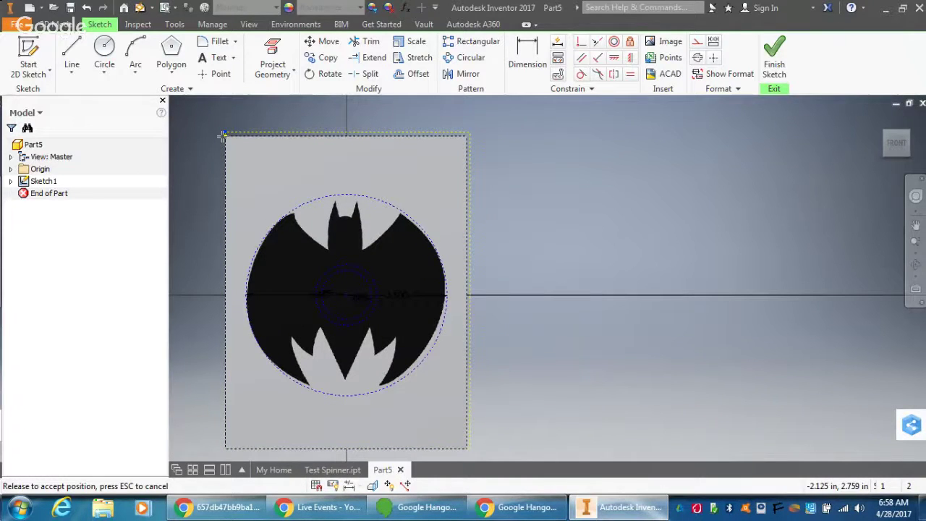
{"action": "left_click_drag", "start_coordinate": [223, 135], "coordinate": [225, 138]}
{"action": "left_click_drag", "start_coordinate": [302, 156], "coordinate": [349, 156]}
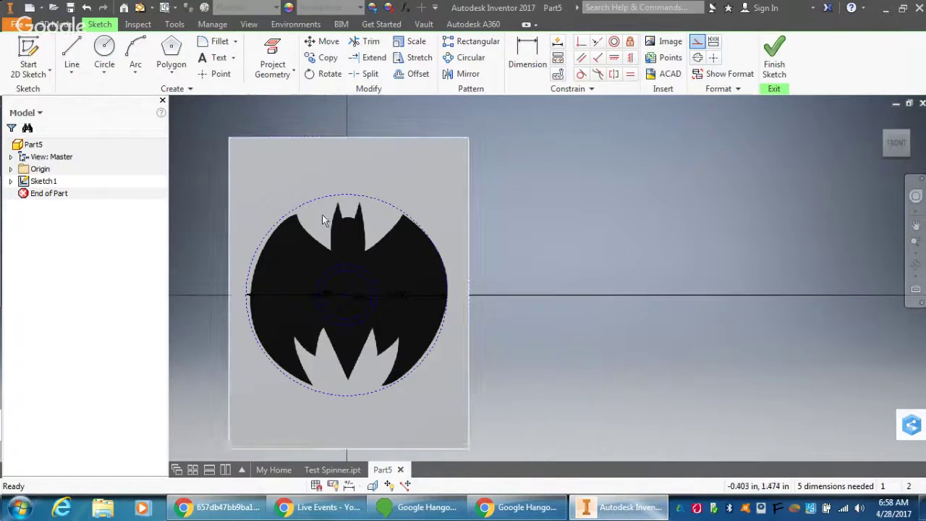
{"action": "left_click", "coordinate": [344, 111]}
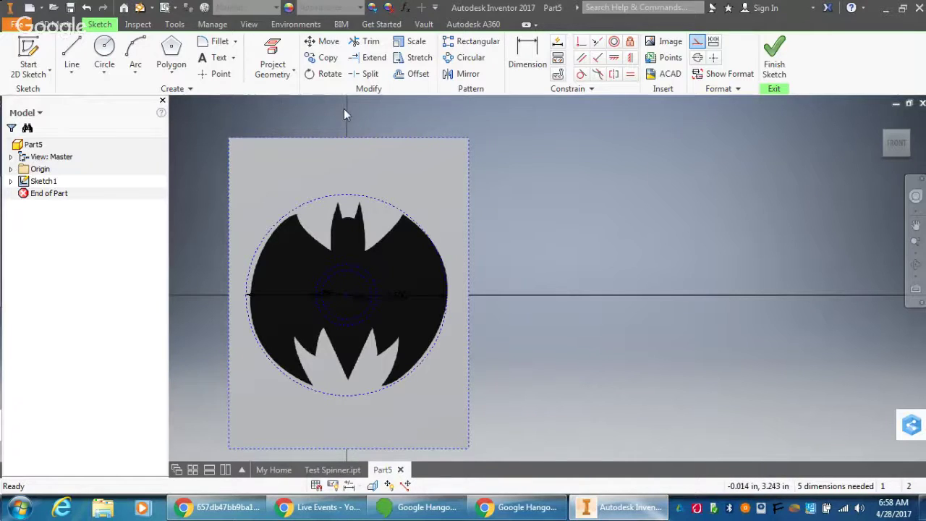
{"action": "left_click", "coordinate": [344, 109]}
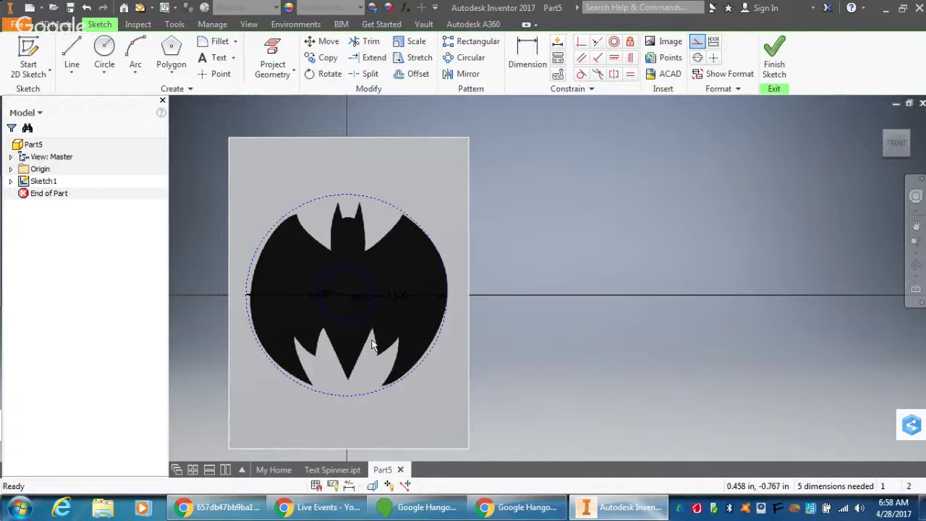
{"action": "left_click", "coordinate": [441, 262]}
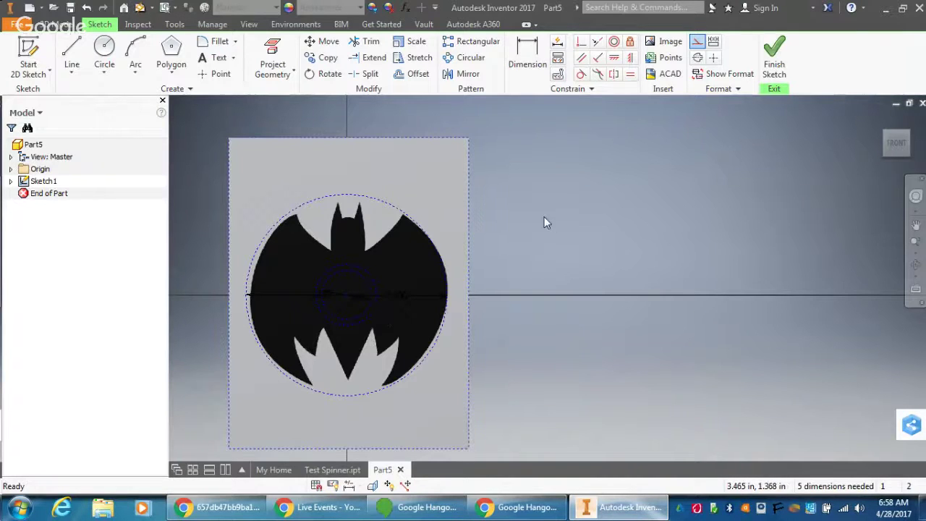
{"action": "left_click", "coordinate": [72, 58]}
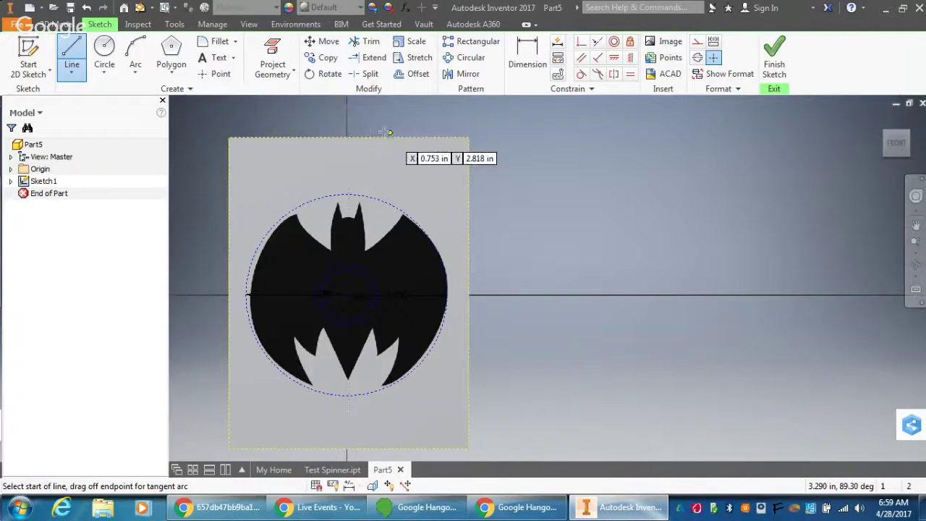
{"action": "key", "text": "Escape"}
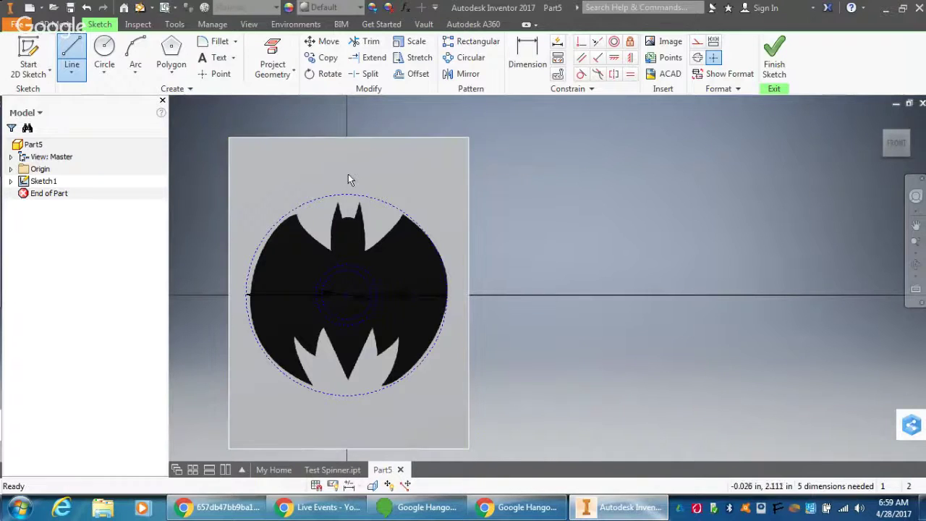
Move the silhouette image clear of the circles and draw a vertical construction line about 6.1 in long through their centre.
{"action": "left_click_drag", "start_coordinate": [349, 180], "coordinate": [630, 190]}
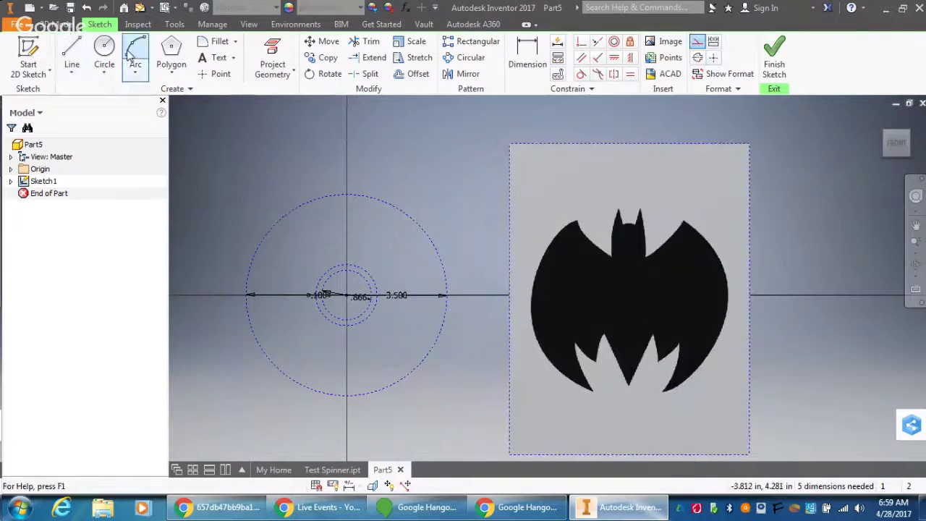
{"action": "left_click", "coordinate": [71, 55]}
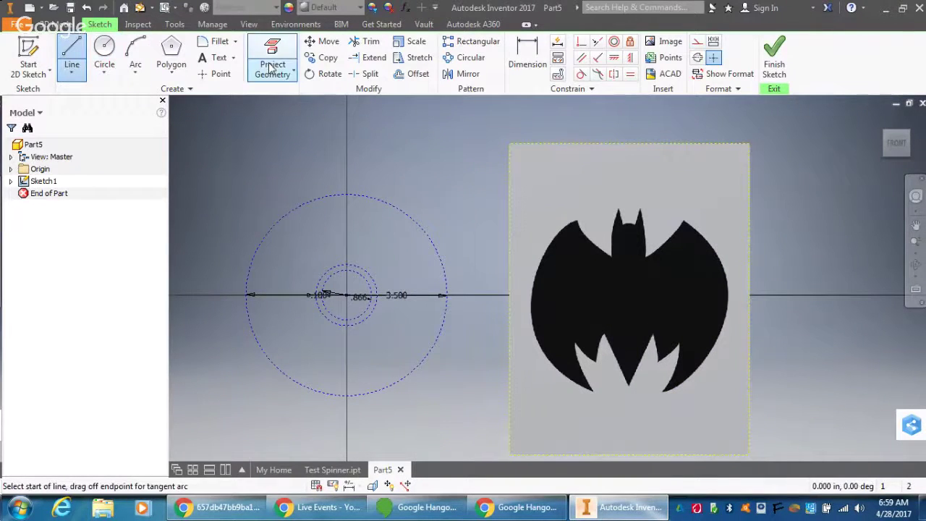
{"action": "left_click", "coordinate": [345, 105]}
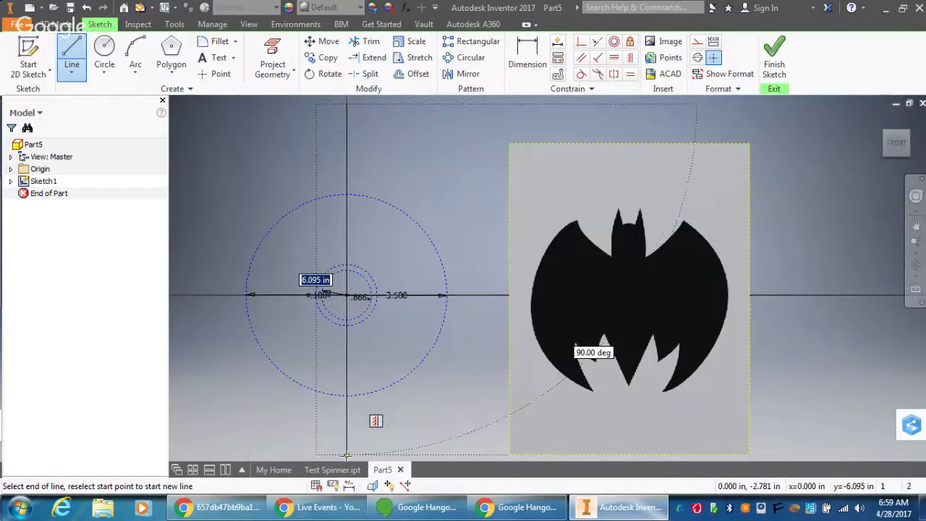
{"action": "left_click", "coordinate": [346, 454]}
{"action": "right_click", "coordinate": [356, 436]}
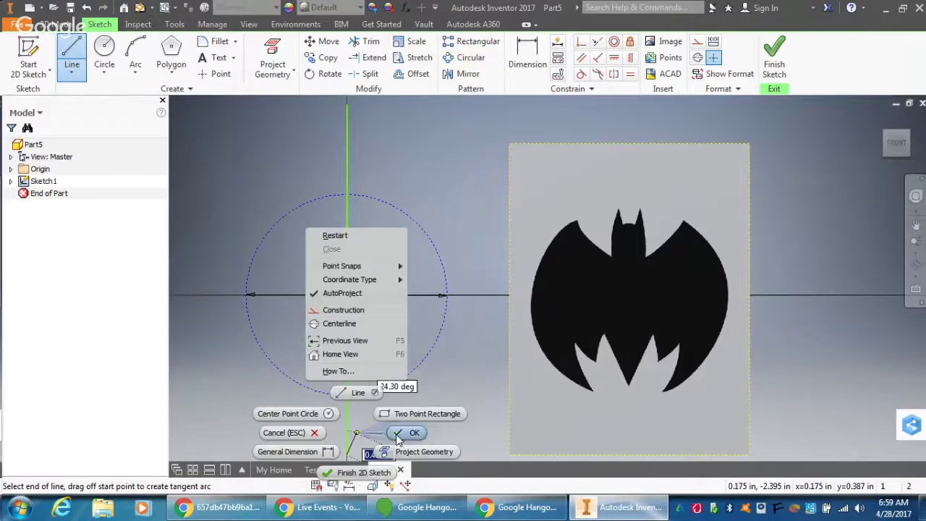
{"action": "left_click", "coordinate": [397, 434]}
{"action": "right_click", "coordinate": [344, 424]}
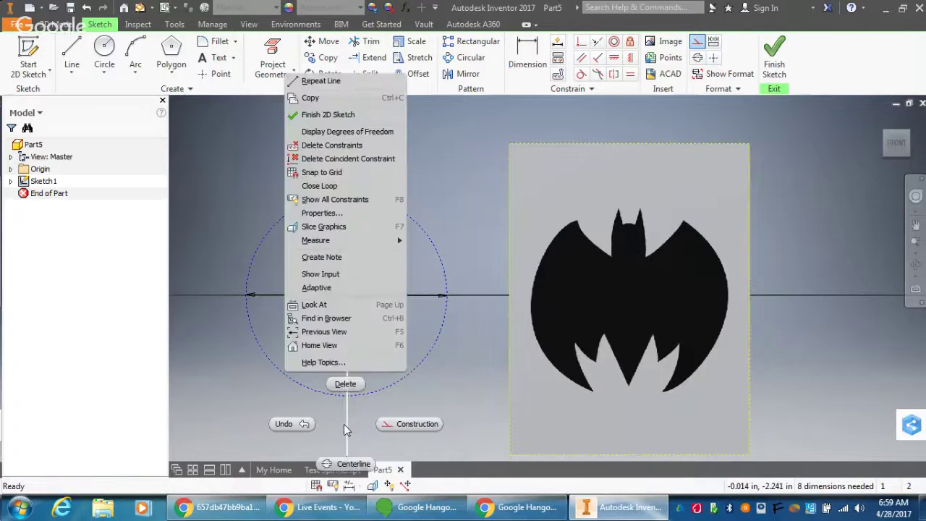
{"action": "left_click", "coordinate": [404, 426]}
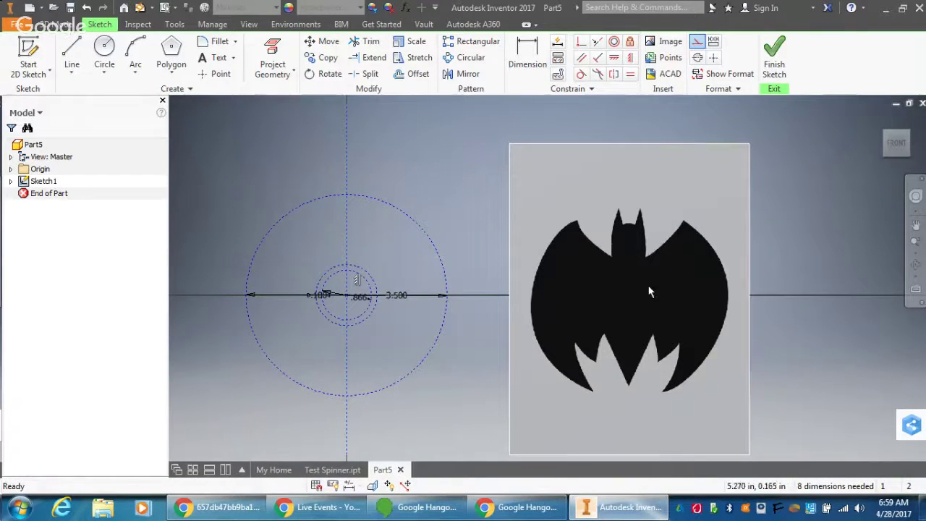
Move the silhouette image back over the circles, centring the bat's head and tail point on the vertical construction line.
{"action": "left_click_drag", "start_coordinate": [649, 286], "coordinate": [367, 281]}
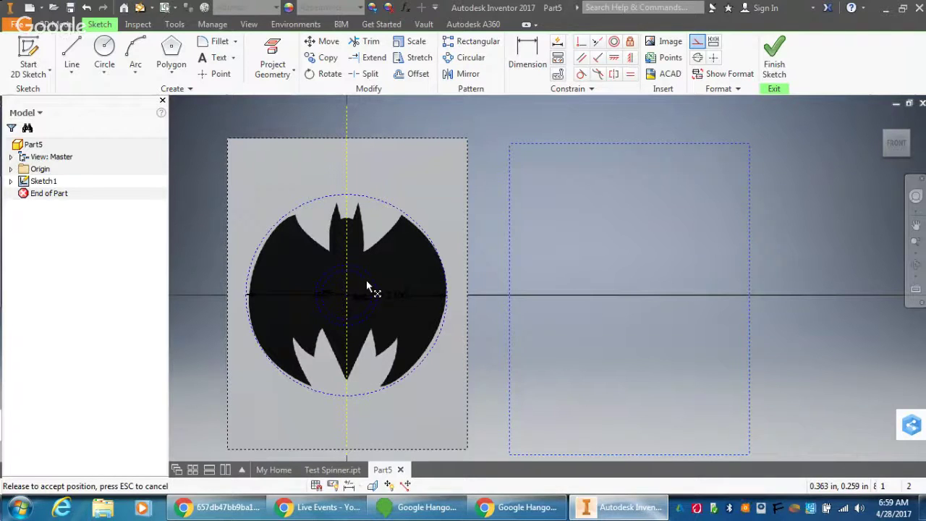
{"action": "left_click_drag", "start_coordinate": [368, 285], "coordinate": [367, 284]}
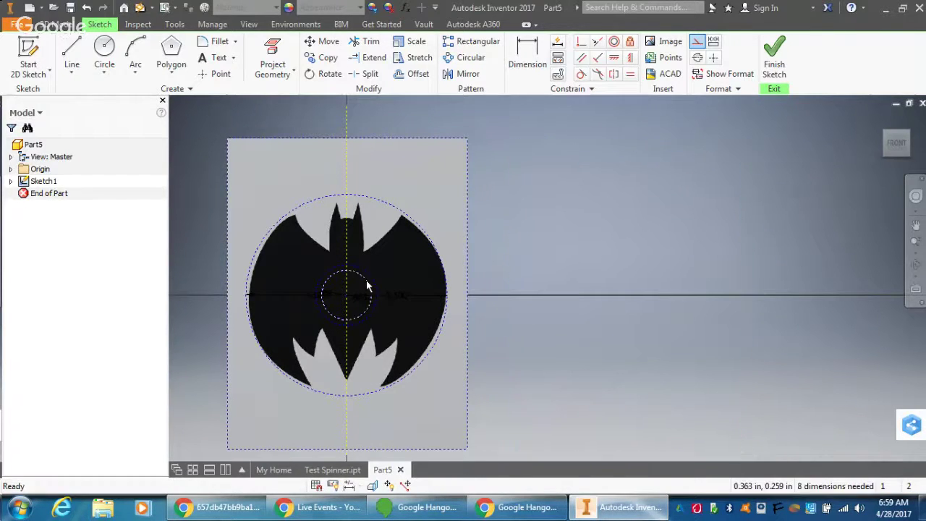
{"action": "left_click", "coordinate": [627, 230]}
Examine how the silhouette's head, wings and tail point line up with the vertical construction line and the outer circle.
{"action": "scroll", "coordinate": [322, 281], "scroll_direction": "down", "scroll_amount": 6}
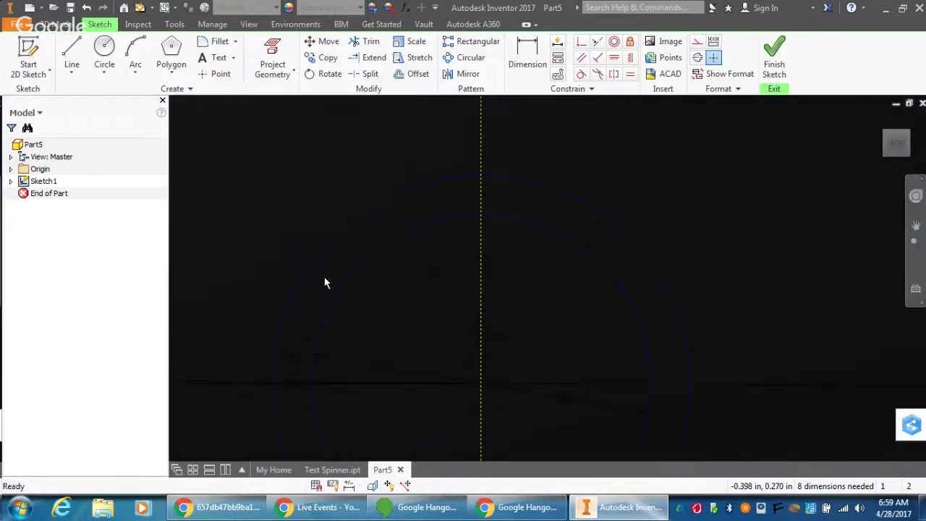
{"action": "scroll", "coordinate": [468, 294], "scroll_direction": "up", "scroll_amount": 5}
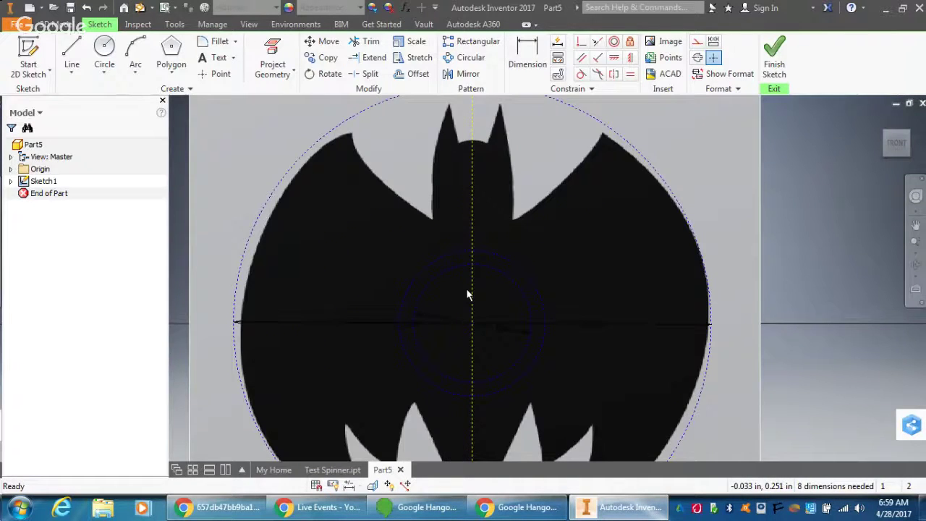
{"action": "scroll", "coordinate": [477, 205], "scroll_direction": "down", "scroll_amount": 1}
{"action": "scroll", "coordinate": [466, 204], "scroll_direction": "up", "scroll_amount": 3}
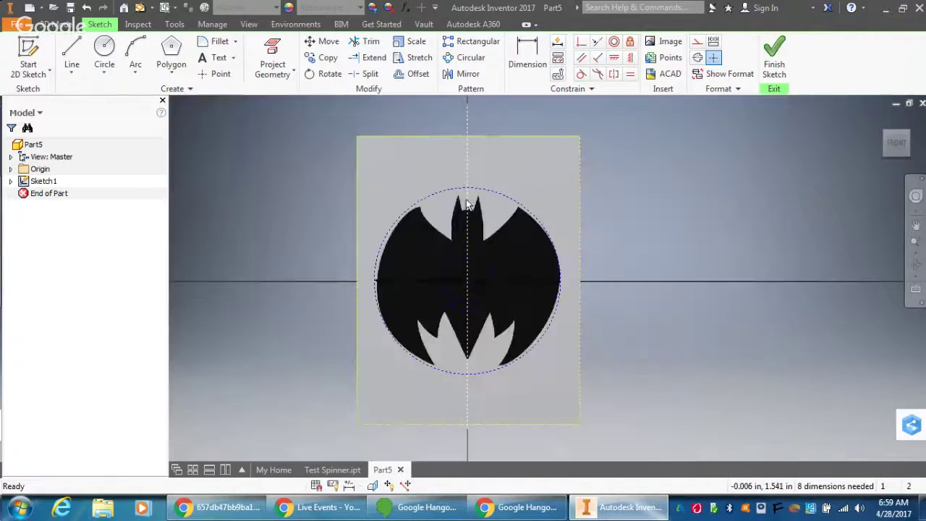
{"action": "scroll", "coordinate": [467, 354], "scroll_direction": "down", "scroll_amount": 3}
{"action": "middle_click_drag", "start_coordinate": [466, 372], "coordinate": [455, 283]}
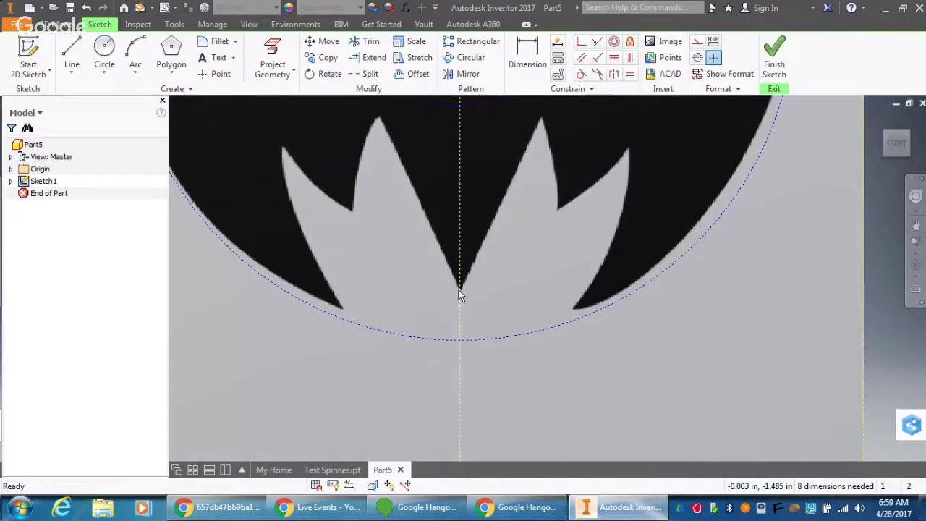
{"action": "scroll", "coordinate": [459, 302], "scroll_direction": "up", "scroll_amount": 4}
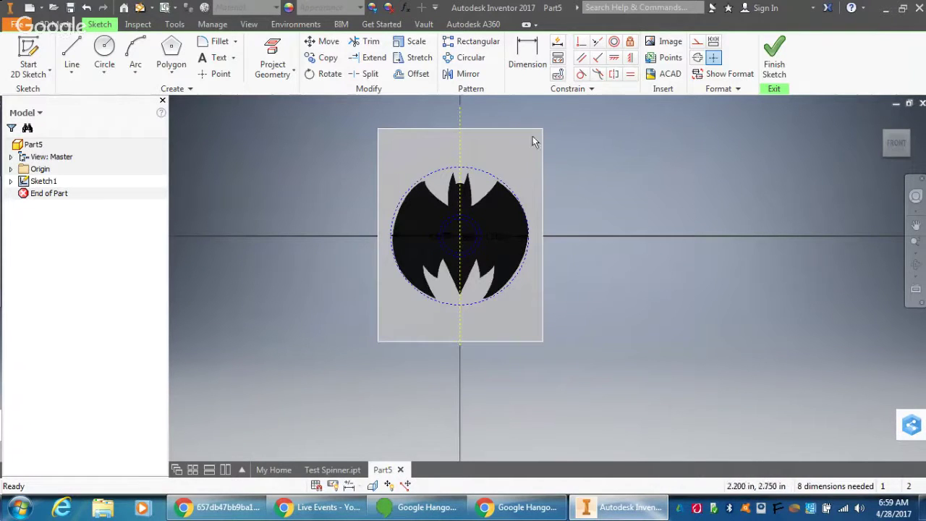
{"action": "scroll", "coordinate": [499, 214], "scroll_direction": "up", "scroll_amount": 3}
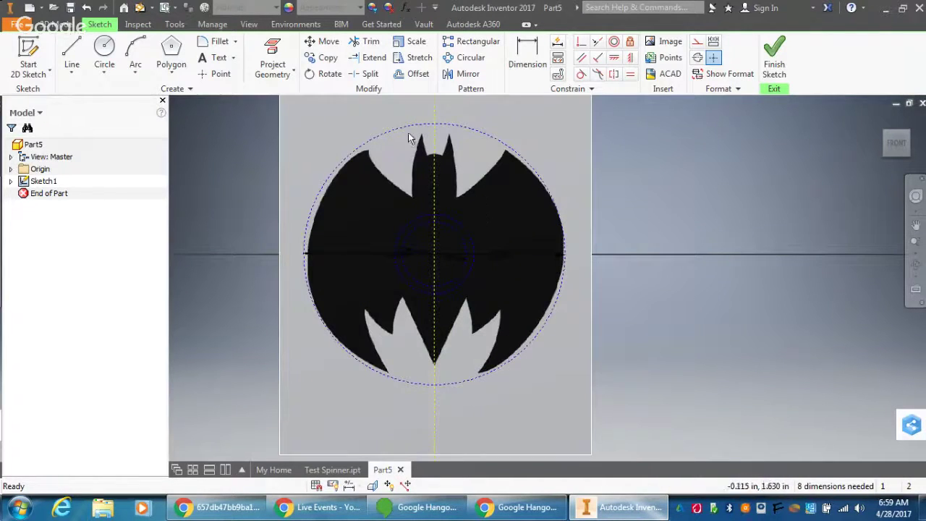
Draw a vertical line about 2.8 in long along the construction line, from the top of the bat's head to its tail point.
{"action": "left_click", "coordinate": [72, 49]}
{"action": "scroll", "coordinate": [434, 156], "scroll_direction": "up", "scroll_amount": 2}
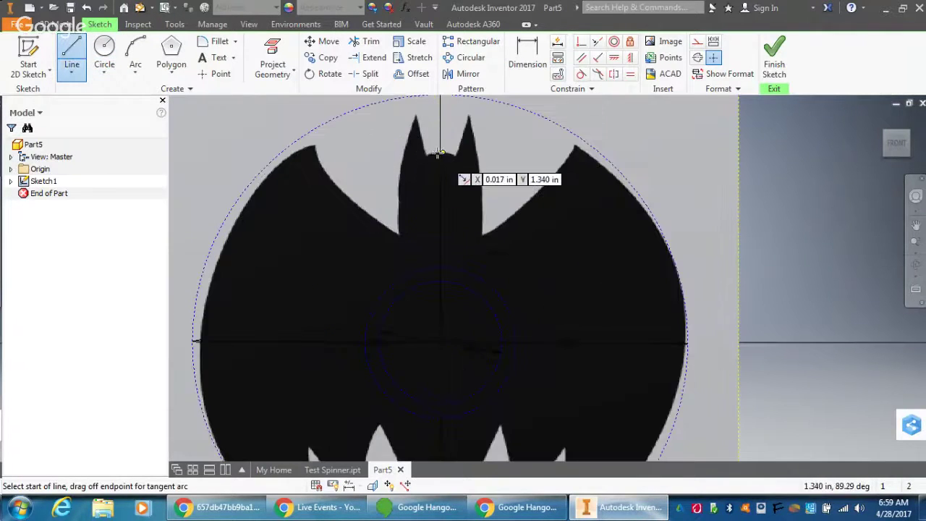
{"action": "scroll", "coordinate": [437, 153], "scroll_direction": "up", "scroll_amount": 3}
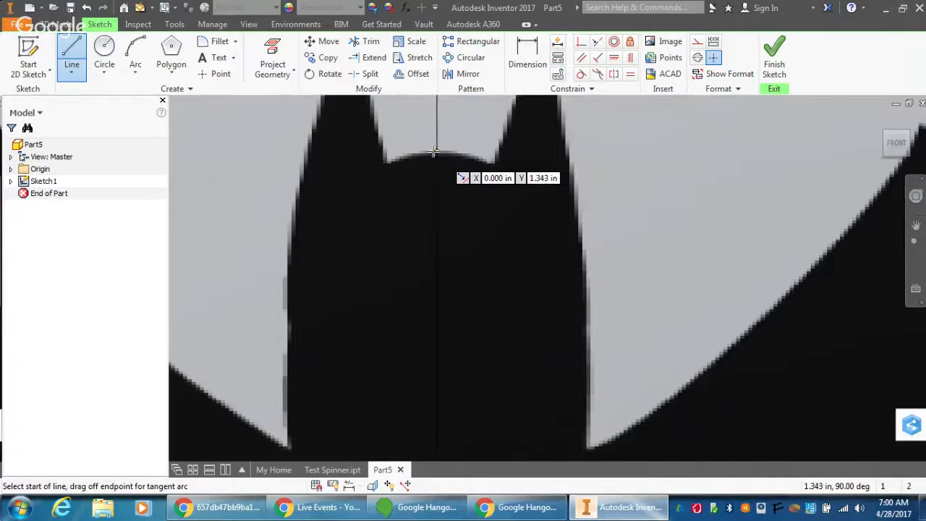
{"action": "left_click", "coordinate": [435, 152]}
{"action": "scroll", "coordinate": [437, 162], "scroll_direction": "down", "scroll_amount": 2}
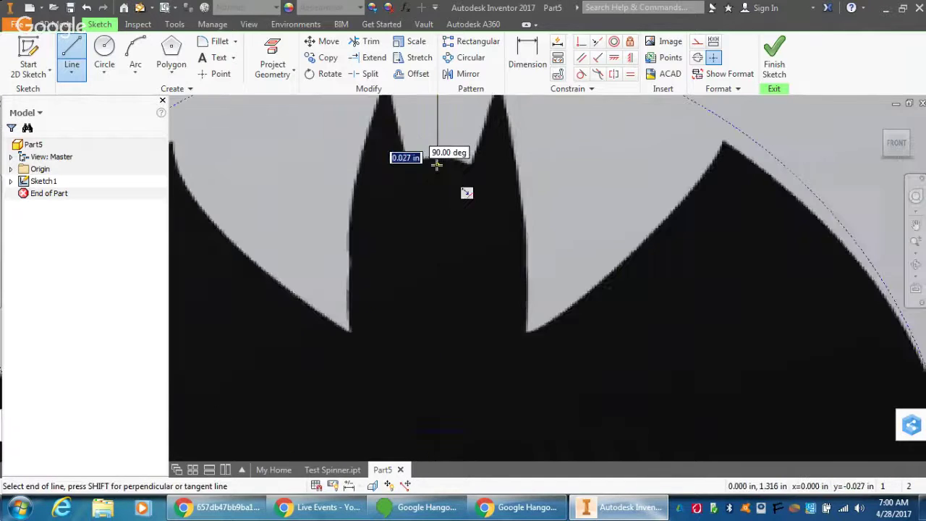
{"action": "scroll", "coordinate": [437, 165], "scroll_direction": "down", "scroll_amount": 4}
{"action": "scroll", "coordinate": [405, 246], "scroll_direction": "up", "scroll_amount": 5}
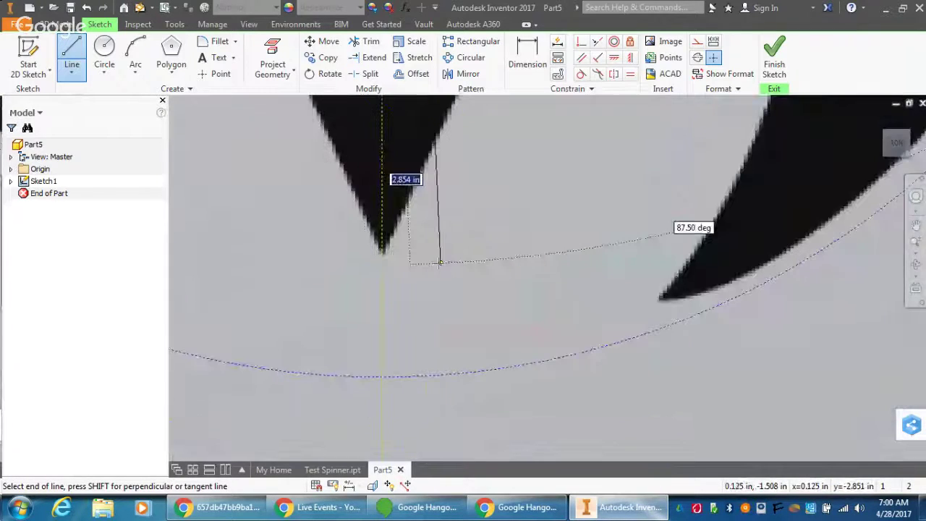
{"action": "double_click", "coordinate": [381, 254]}
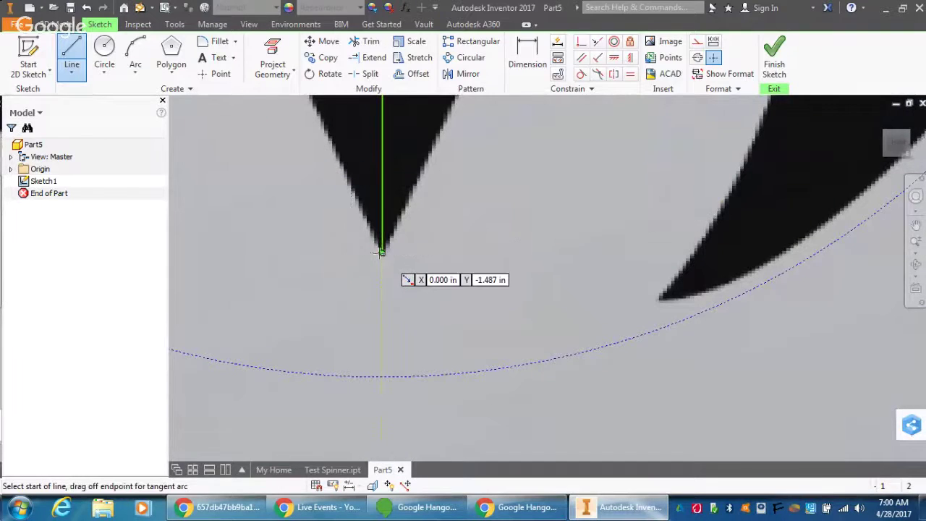
Start a control vertex spline at the centre line's top end and trace the head's top edge to the base of the right ear.
{"action": "scroll", "coordinate": [391, 250], "scroll_direction": "down", "scroll_amount": 3}
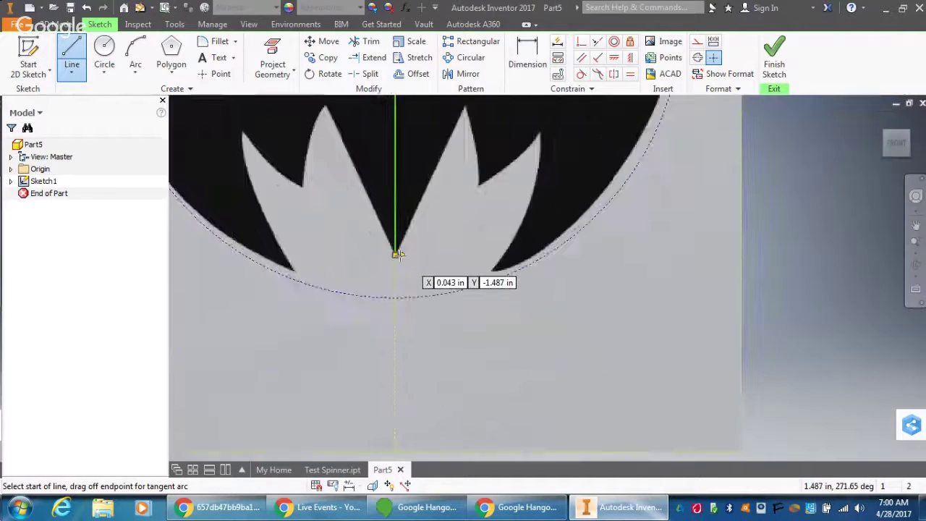
{"action": "scroll", "coordinate": [400, 255], "scroll_direction": "down", "scroll_amount": 1}
{"action": "scroll", "coordinate": [401, 163], "scroll_direction": "up", "scroll_amount": 4}
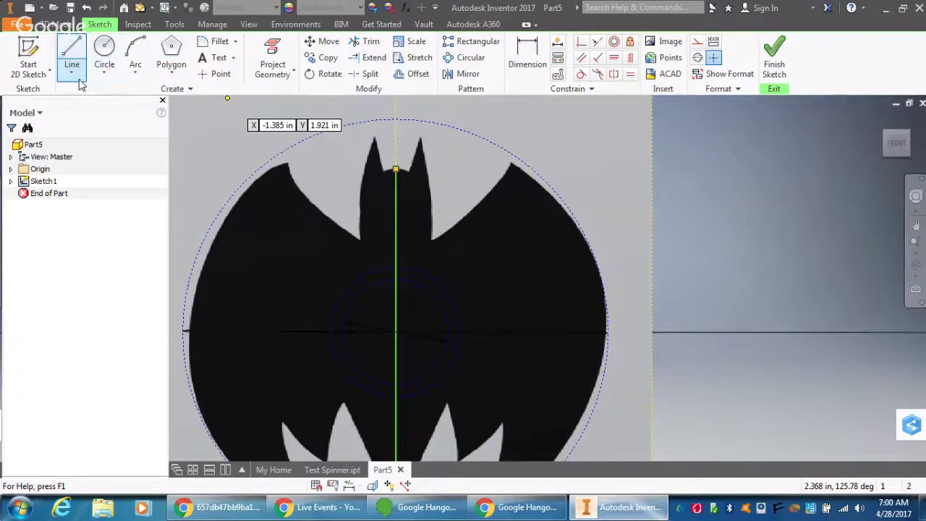
{"action": "left_click", "coordinate": [136, 74]}
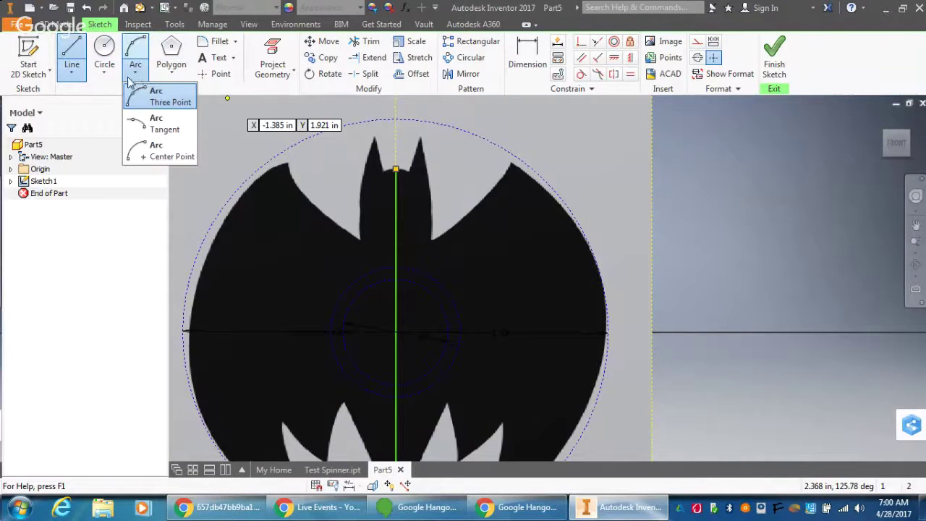
{"action": "left_click", "coordinate": [72, 81]}
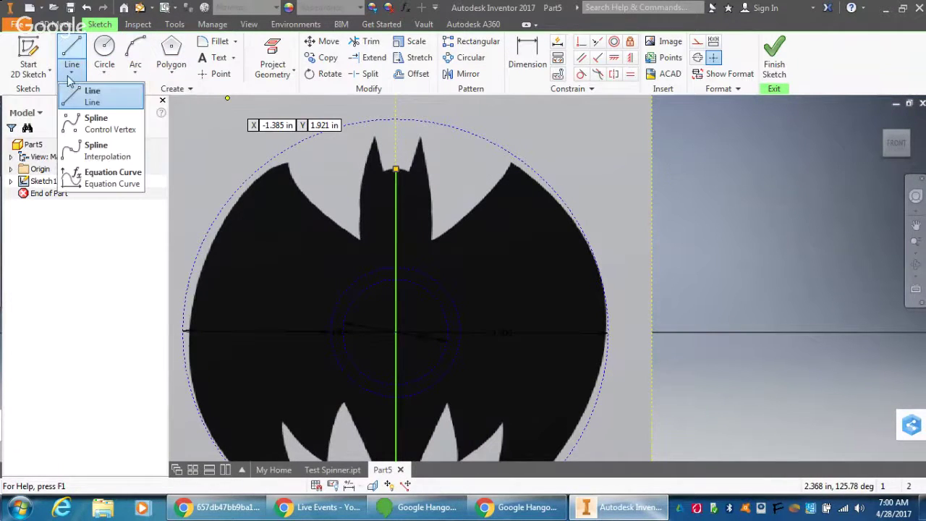
{"action": "left_click", "coordinate": [114, 136]}
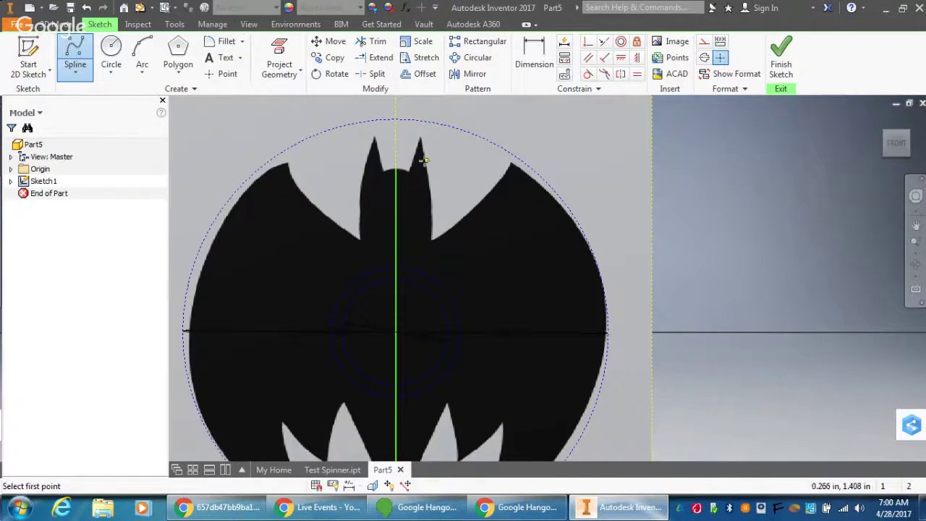
{"action": "scroll", "coordinate": [396, 161], "scroll_direction": "up", "scroll_amount": 3}
{"action": "scroll", "coordinate": [396, 161], "scroll_direction": "up", "scroll_amount": 3}
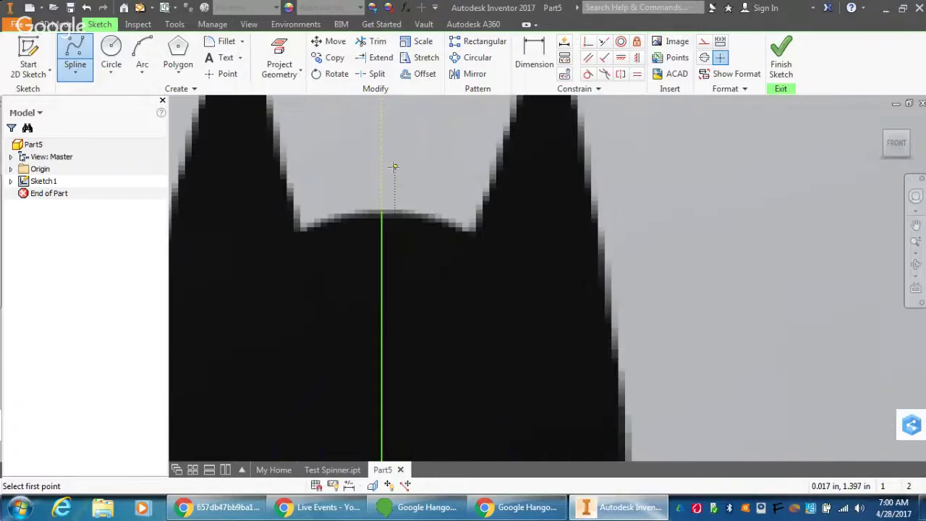
{"action": "left_click", "coordinate": [381, 212]}
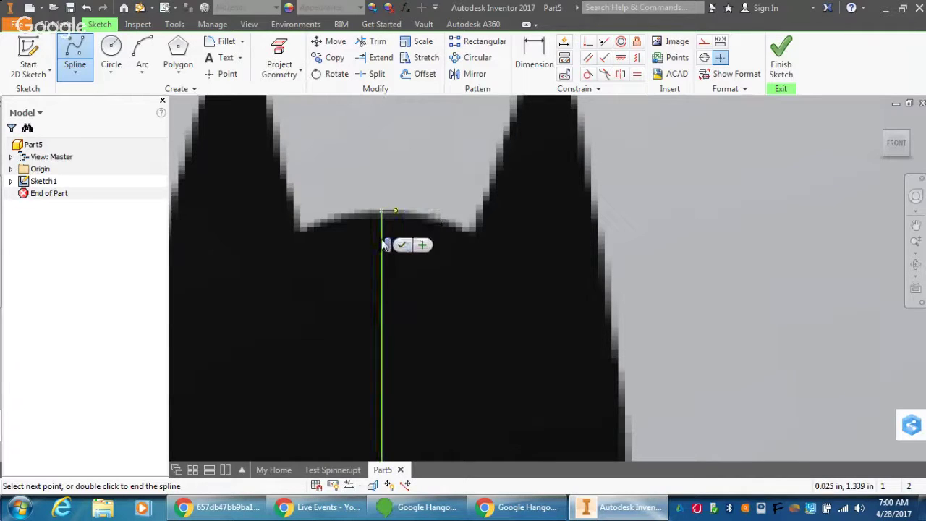
{"action": "left_click", "coordinate": [419, 216]}
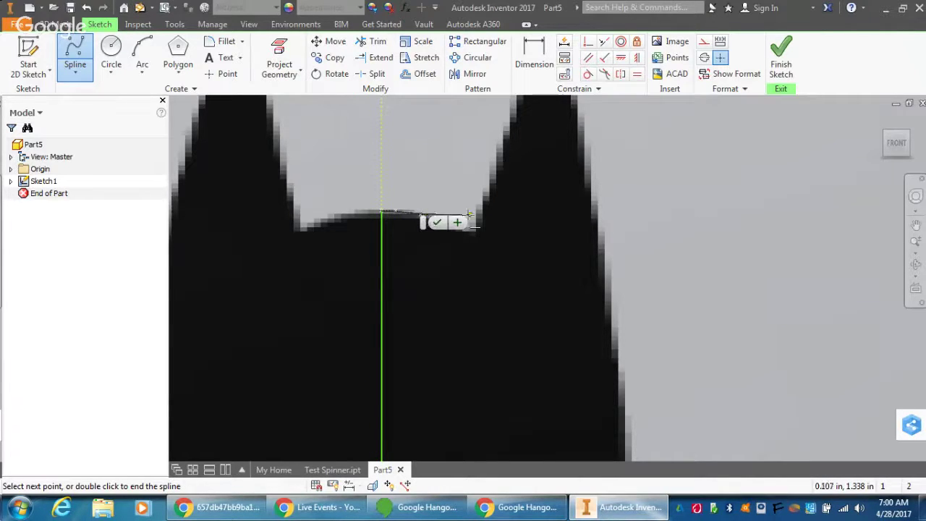
{"action": "left_click", "coordinate": [472, 228]}
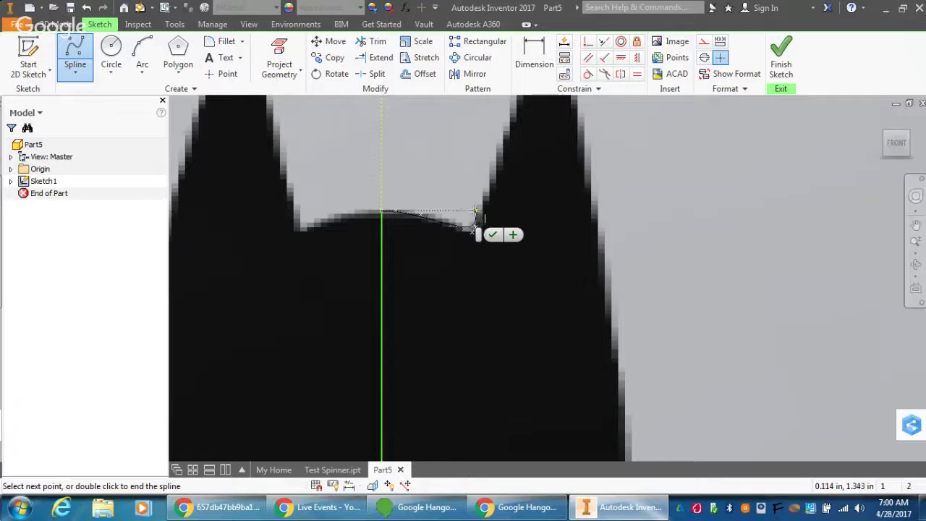
Continue the spline up the inner edge of the right ear to its tip, placing the last vertex just above the point.
{"action": "left_click", "coordinate": [480, 206]}
{"action": "left_click", "coordinate": [484, 187]}
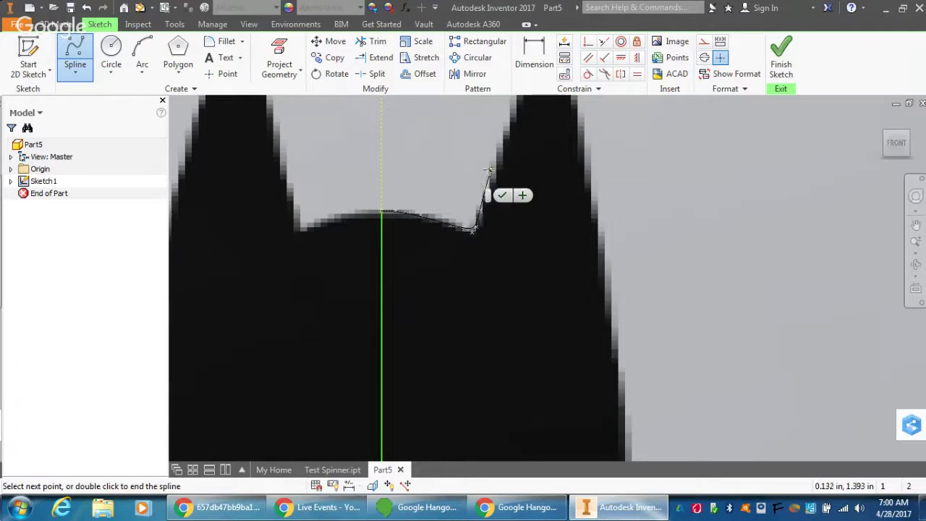
{"action": "left_click", "coordinate": [490, 172]}
{"action": "scroll", "coordinate": [490, 175], "scroll_direction": "up", "scroll_amount": 2}
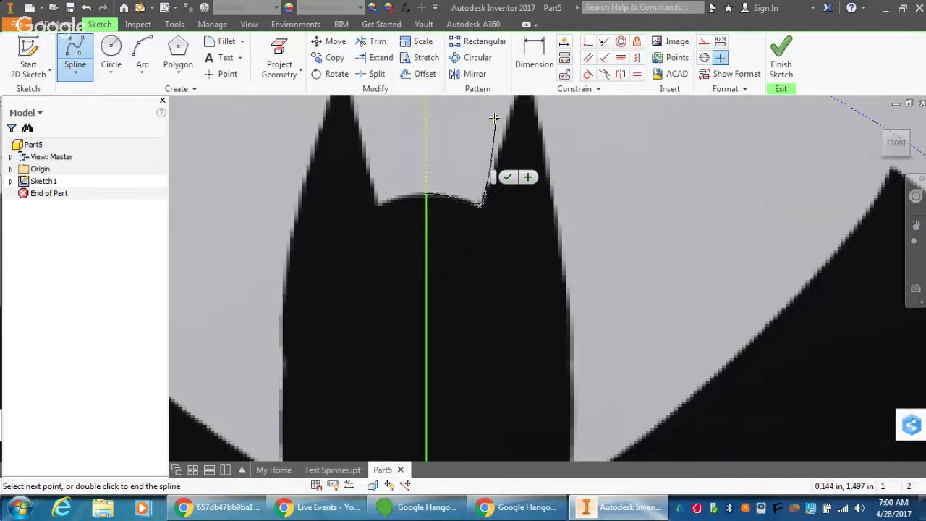
{"action": "scroll", "coordinate": [497, 144], "scroll_direction": "up", "scroll_amount": 2}
{"action": "scroll", "coordinate": [505, 131], "scroll_direction": "down", "scroll_amount": 5}
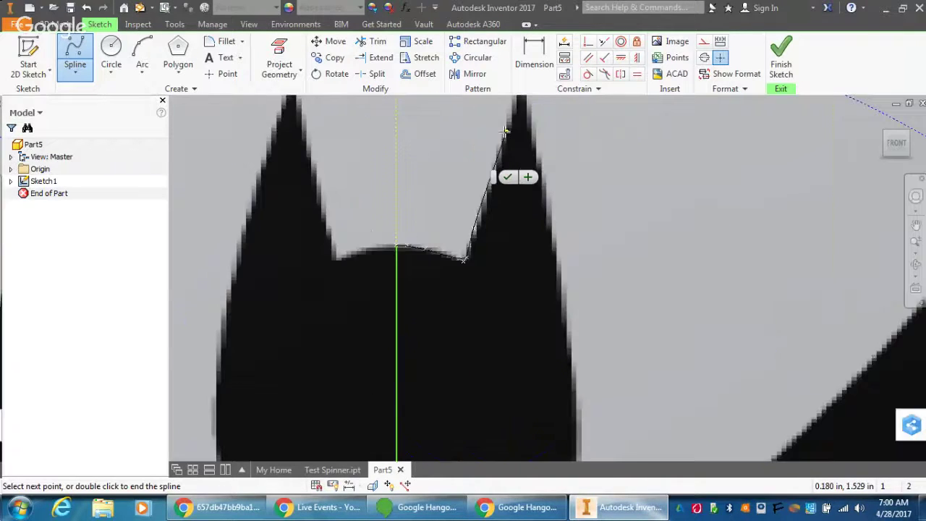
{"action": "scroll", "coordinate": [506, 127], "scroll_direction": "up", "scroll_amount": 4}
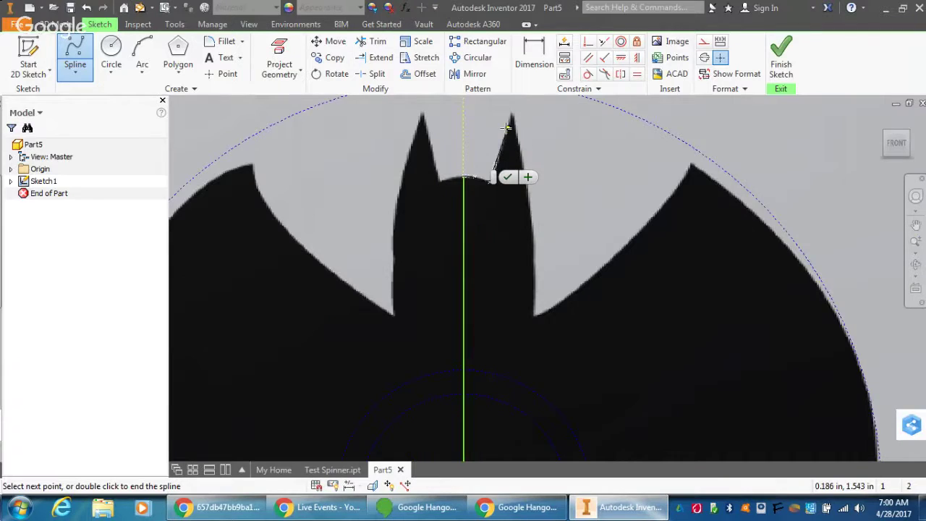
{"action": "left_click", "coordinate": [509, 116]}
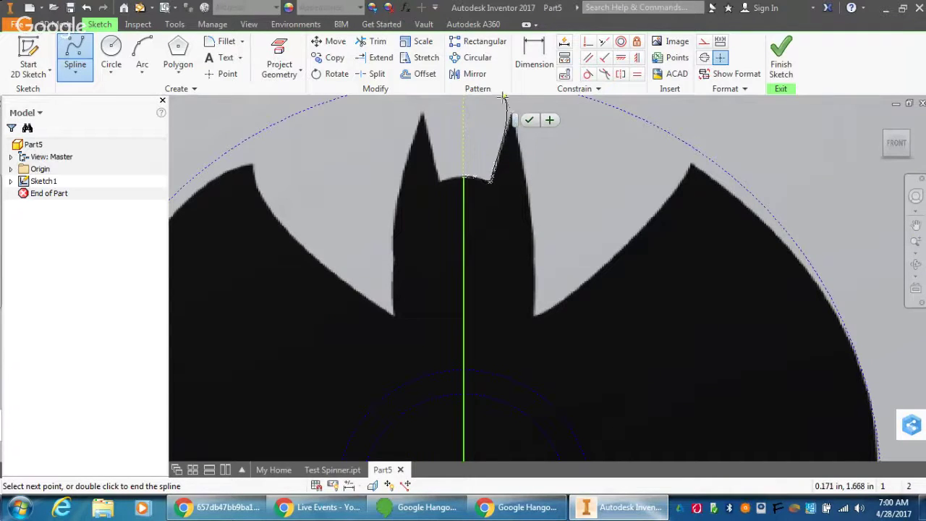
{"action": "left_click", "coordinate": [512, 108]}
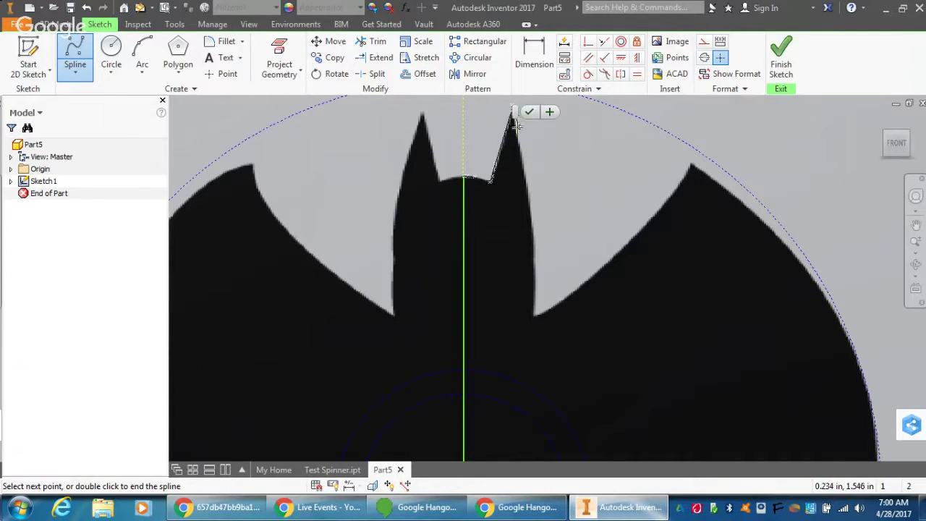
Trace the spline down the right ear's outer edge and the side of the head to the corner where the wing begins.
{"action": "scroll", "coordinate": [516, 126], "scroll_direction": "down", "scroll_amount": 4}
{"action": "left_click", "coordinate": [510, 136]}
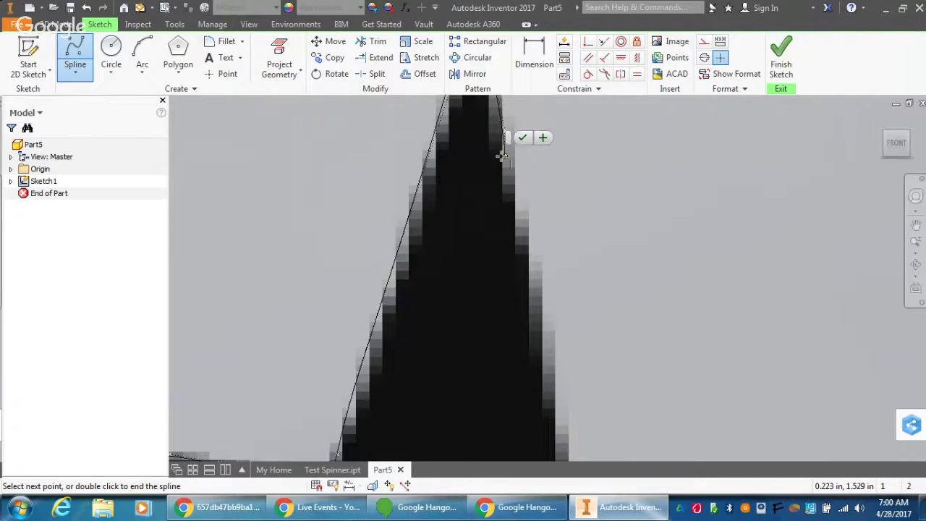
{"action": "left_click", "coordinate": [524, 248]}
{"action": "scroll", "coordinate": [525, 248], "scroll_direction": "up", "scroll_amount": 4}
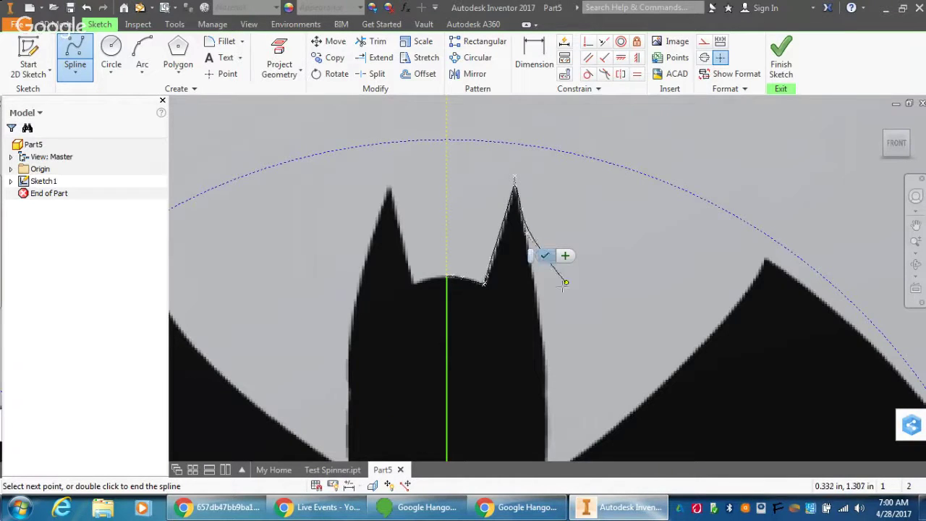
{"action": "left_click", "coordinate": [545, 374]}
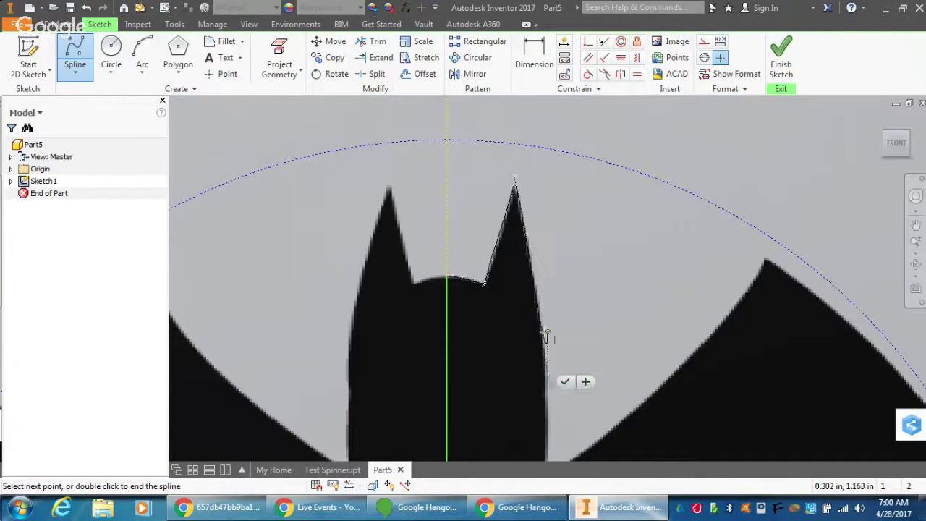
{"action": "scroll", "coordinate": [546, 334], "scroll_direction": "up", "scroll_amount": 4}
{"action": "scroll", "coordinate": [546, 334], "scroll_direction": "down", "scroll_amount": 3}
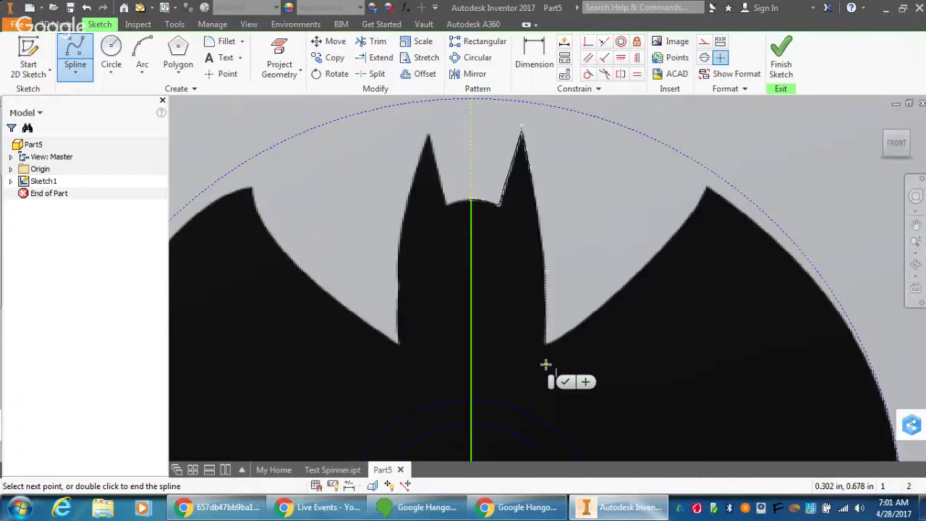
{"action": "left_click", "coordinate": [542, 324]}
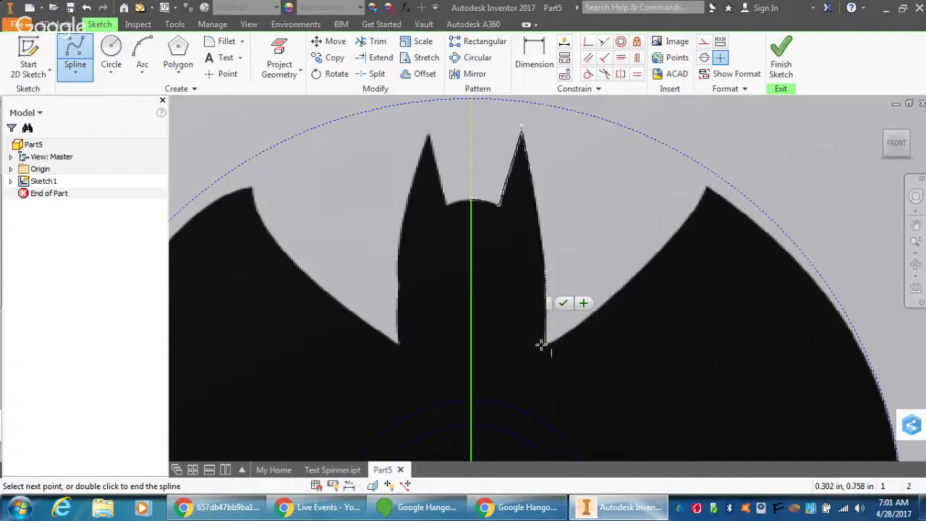
{"action": "scroll", "coordinate": [542, 348], "scroll_direction": "down", "scroll_amount": 5}
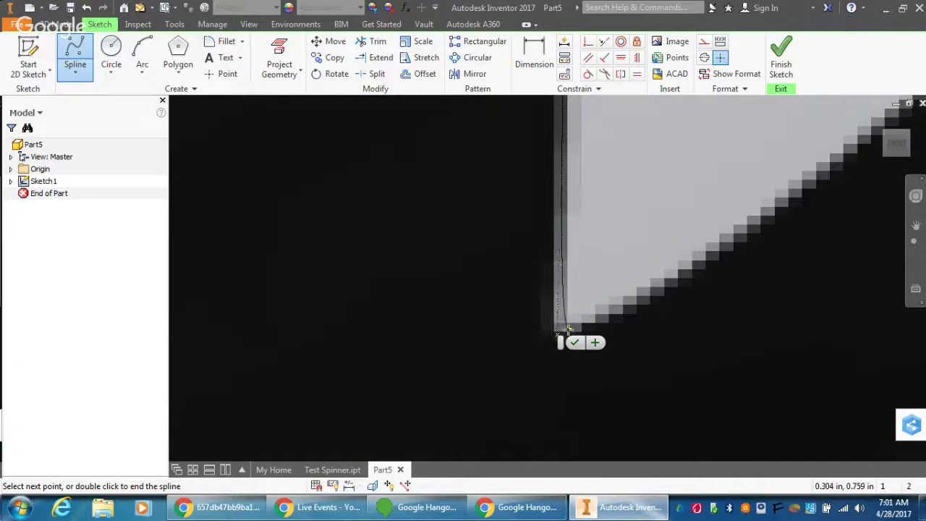
{"action": "left_click", "coordinate": [558, 335]}
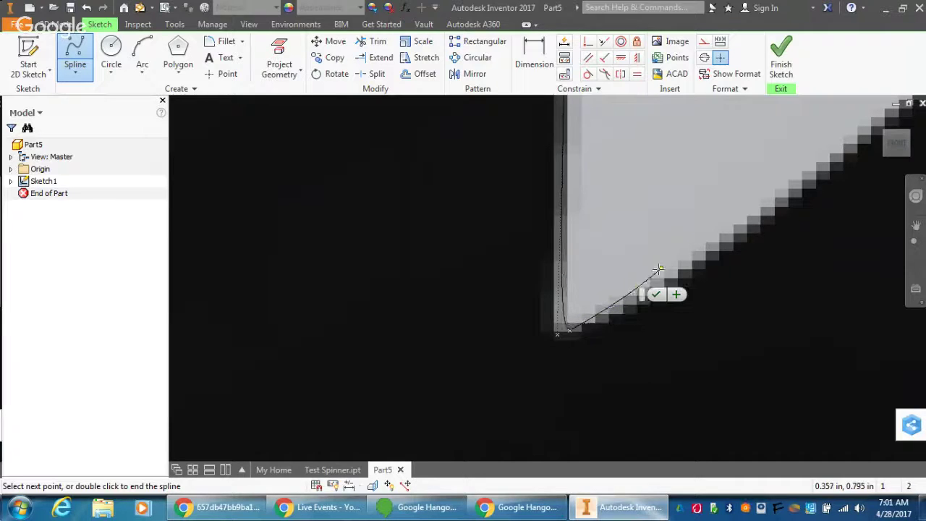
Extend the spline from the head corner along the right wing's upper edge to just short of the wing tip.
{"action": "scroll", "coordinate": [669, 264], "scroll_direction": "up", "scroll_amount": 1}
{"action": "scroll", "coordinate": [669, 265], "scroll_direction": "up", "scroll_amount": 4}
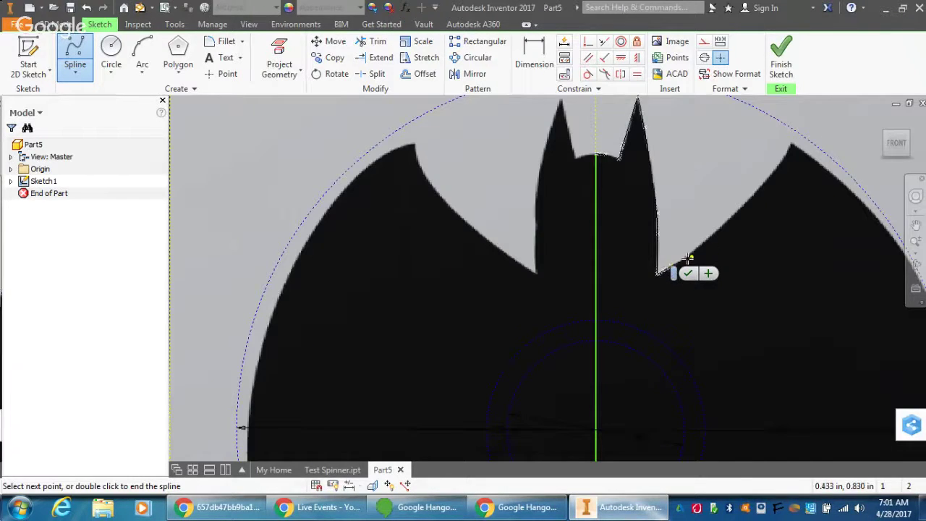
{"action": "left_click", "coordinate": [707, 240]}
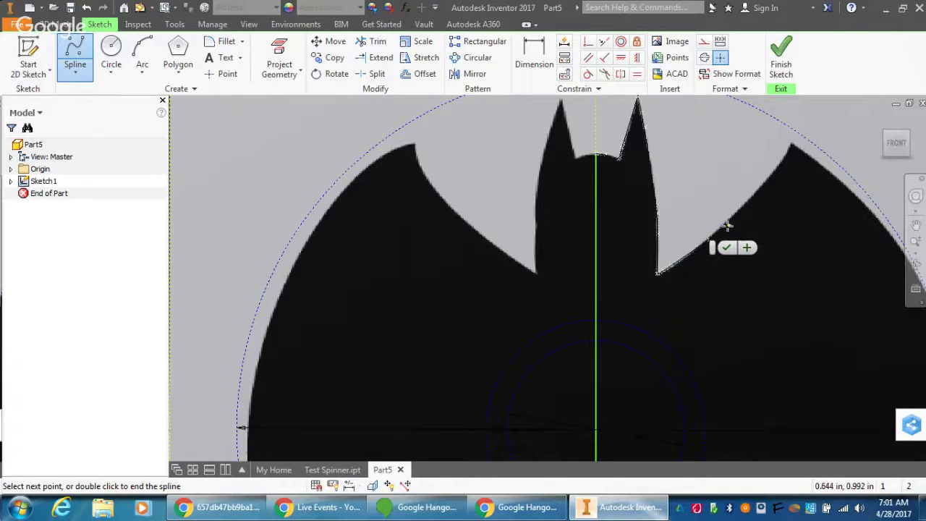
{"action": "left_click", "coordinate": [731, 217]}
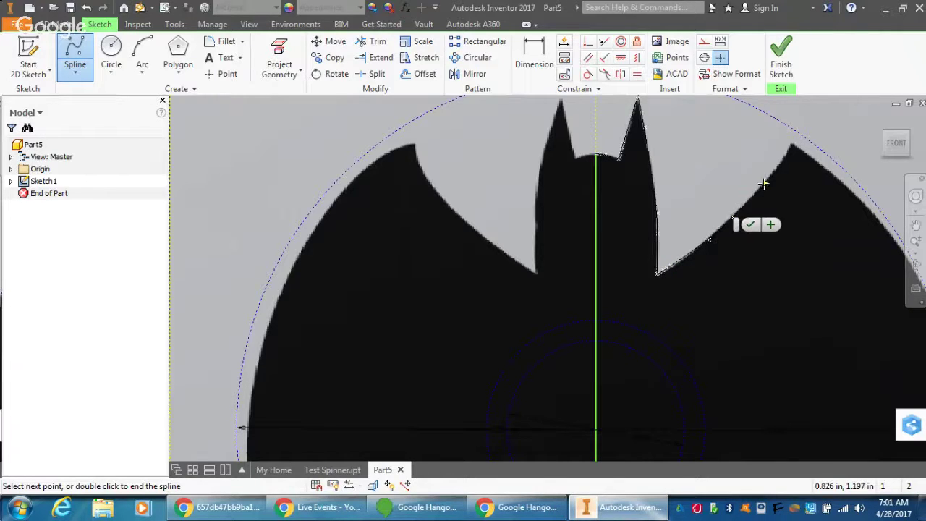
{"action": "left_click", "coordinate": [763, 183]}
{"action": "left_click", "coordinate": [780, 158]}
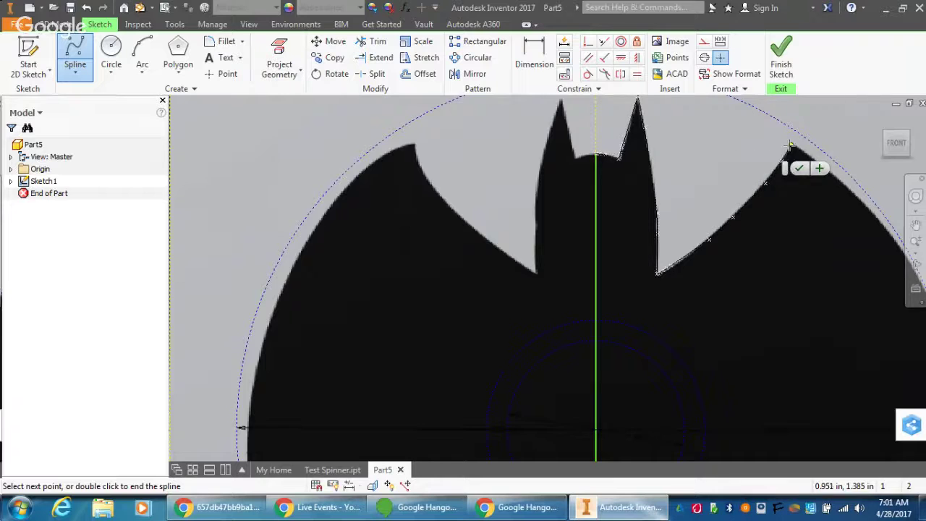
Trace the last stretch of the right wing's upper edge with closely spaced spline vertices, ending at the wing tip.
{"action": "scroll", "coordinate": [749, 182], "scroll_direction": "down", "scroll_amount": 3}
{"action": "scroll", "coordinate": [771, 168], "scroll_direction": "up", "scroll_amount": 2}
{"action": "scroll", "coordinate": [771, 167], "scroll_direction": "up", "scroll_amount": 5}
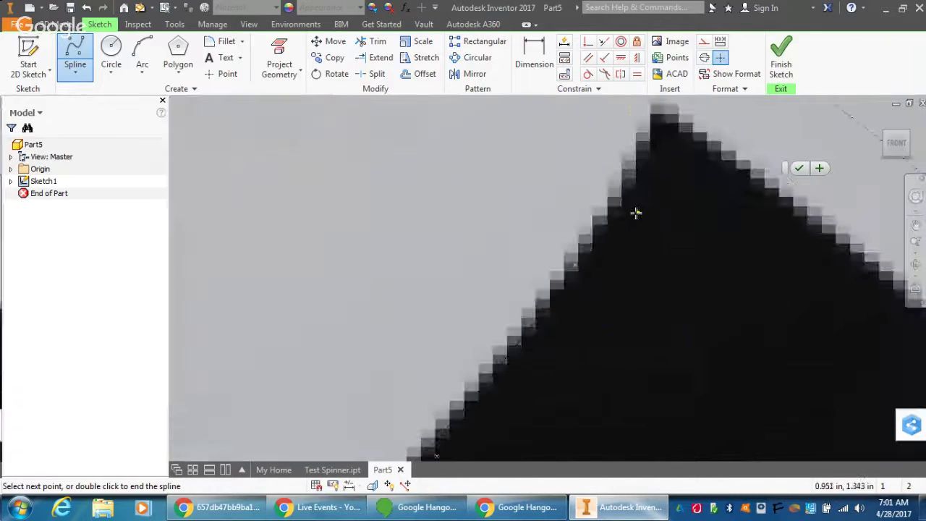
{"action": "scroll", "coordinate": [634, 213], "scroll_direction": "down", "scroll_amount": 2}
{"action": "scroll", "coordinate": [634, 217], "scroll_direction": "up", "scroll_amount": 4}
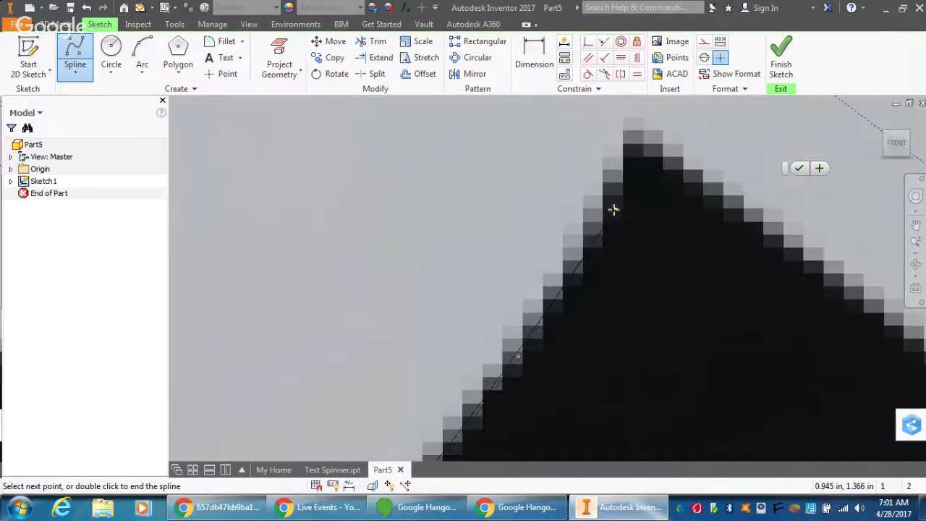
{"action": "scroll", "coordinate": [618, 254], "scroll_direction": "down", "scroll_amount": 2}
{"action": "scroll", "coordinate": [619, 260], "scroll_direction": "up", "scroll_amount": 2}
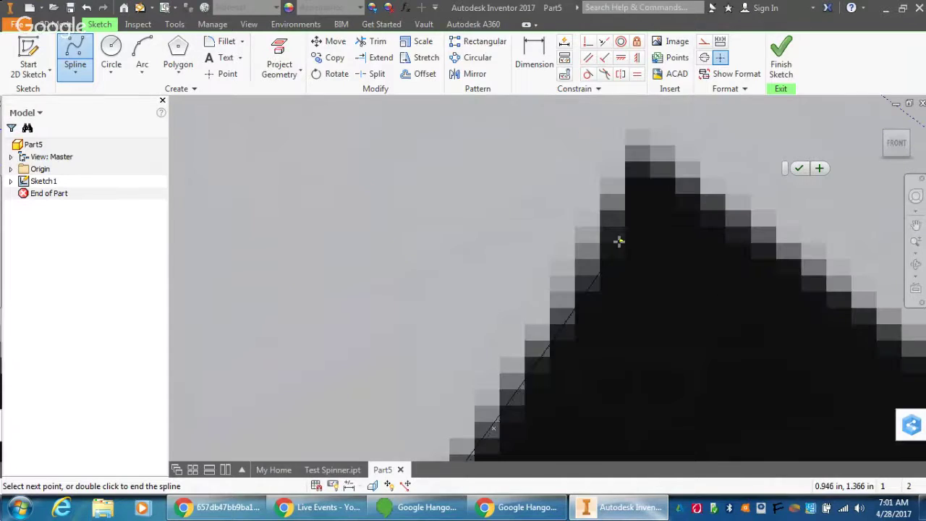
{"action": "left_click", "coordinate": [548, 338]}
{"action": "left_click", "coordinate": [562, 313]}
{"action": "left_click", "coordinate": [582, 273]}
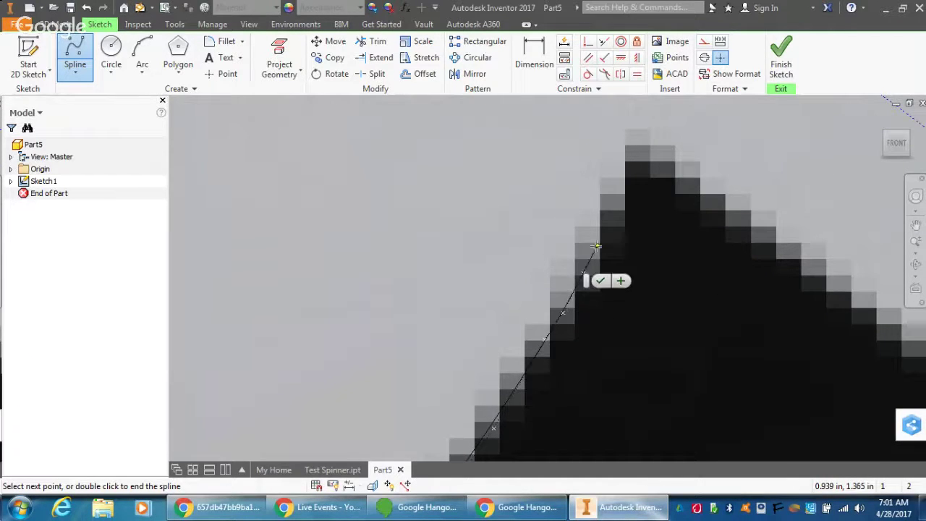
{"action": "left_click", "coordinate": [602, 237]}
{"action": "left_click", "coordinate": [610, 206]}
{"action": "left_click", "coordinate": [627, 174]}
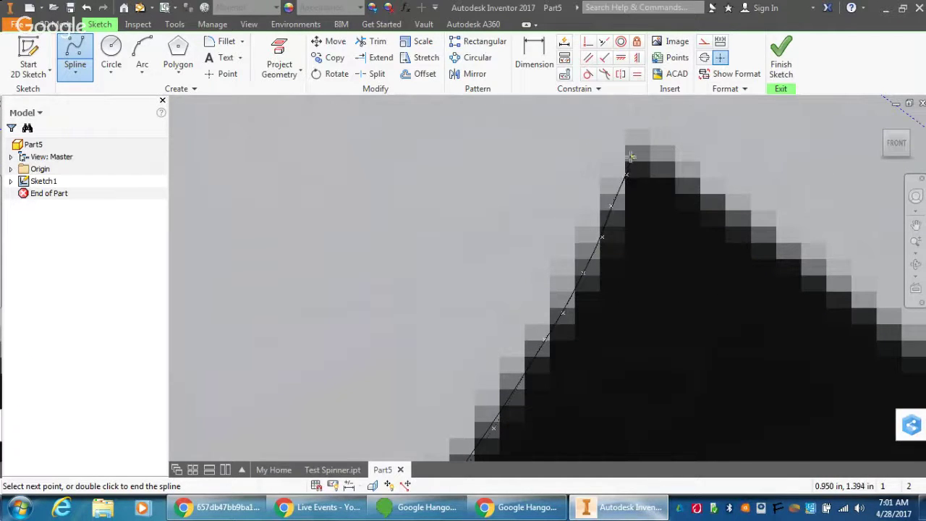
{"action": "left_click", "coordinate": [636, 144]}
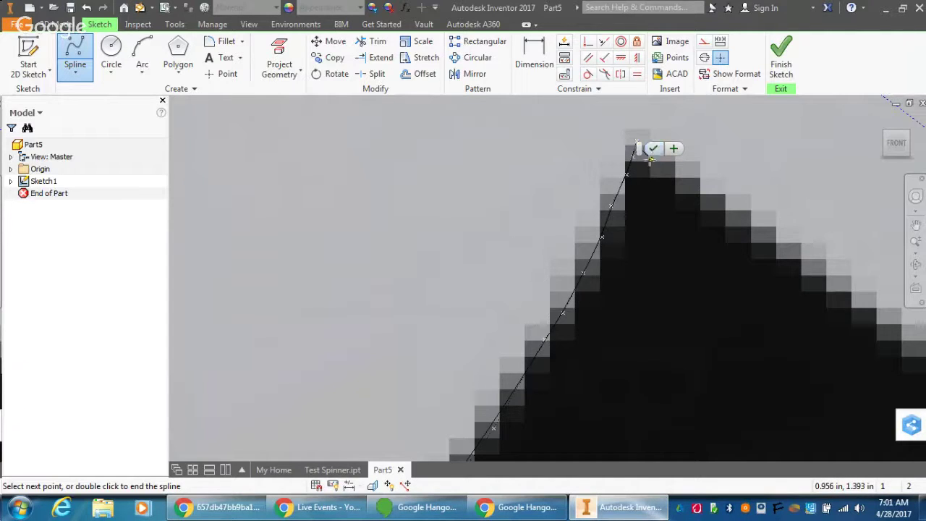
Carry the spline over the right wing tip and down the upper part of the wing's outer edge.
{"action": "left_click", "coordinate": [653, 162]}
{"action": "left_click", "coordinate": [678, 184]}
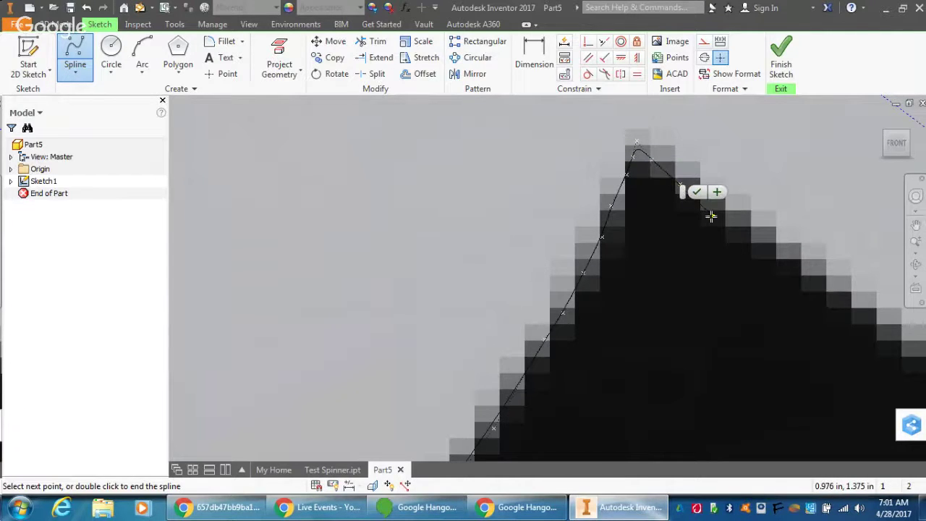
{"action": "left_click", "coordinate": [716, 211]}
{"action": "left_click", "coordinate": [750, 239]}
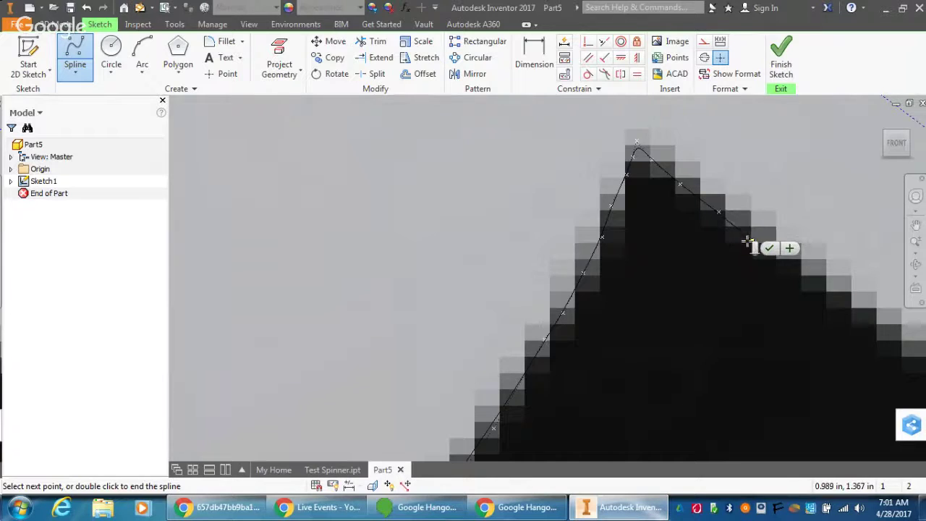
{"action": "scroll", "coordinate": [751, 242], "scroll_direction": "down", "scroll_amount": 5}
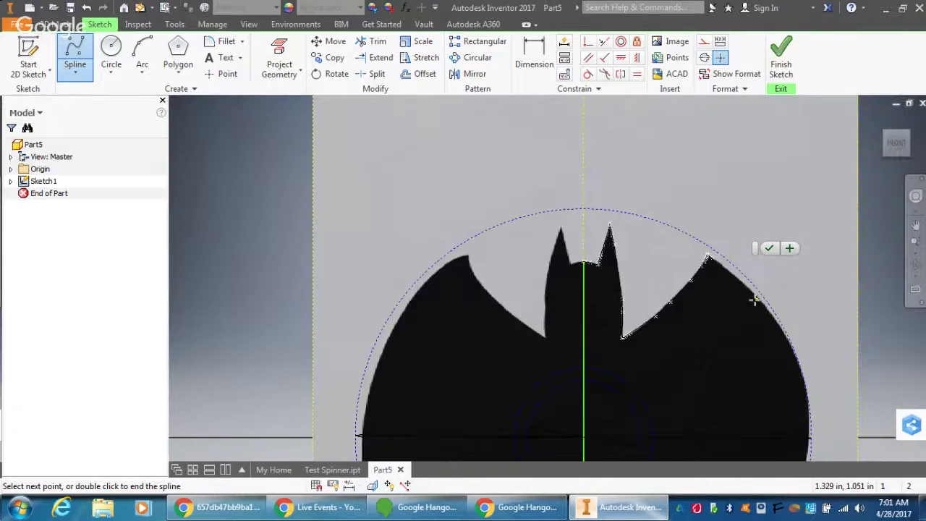
{"action": "scroll", "coordinate": [755, 299], "scroll_direction": "up", "scroll_amount": 5}
{"action": "left_click", "coordinate": [745, 276]}
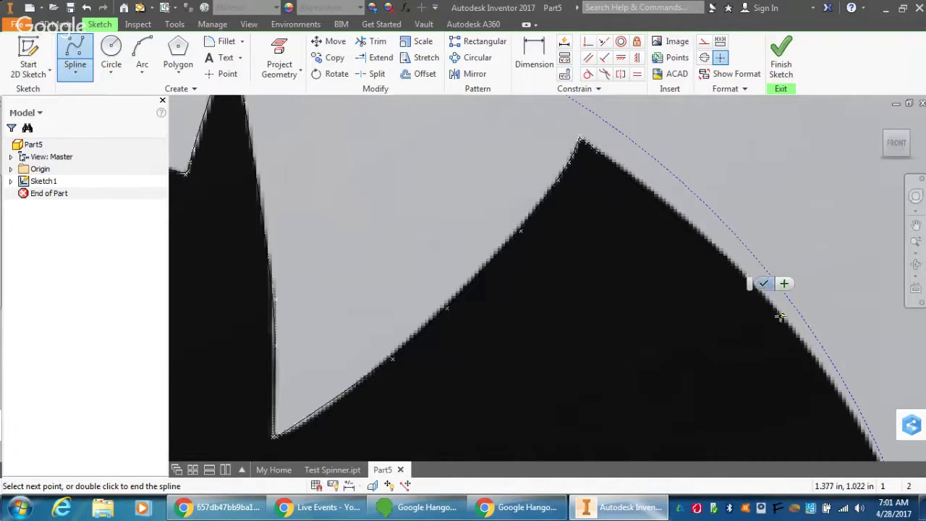
{"action": "left_click", "coordinate": [790, 332]}
Trace the spline down the right wing's outer edge to just above the horizontal centre line.
{"action": "scroll", "coordinate": [760, 331], "scroll_direction": "down", "scroll_amount": 5}
{"action": "scroll", "coordinate": [755, 337], "scroll_direction": "down", "scroll_amount": 3}
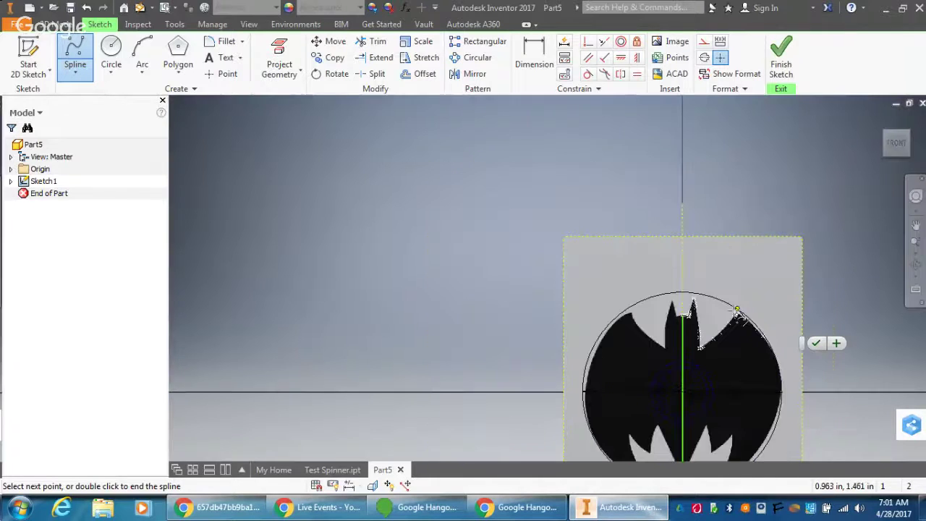
{"action": "scroll", "coordinate": [737, 311], "scroll_direction": "up", "scroll_amount": 4}
{"action": "scroll", "coordinate": [765, 135], "scroll_direction": "down", "scroll_amount": 5}
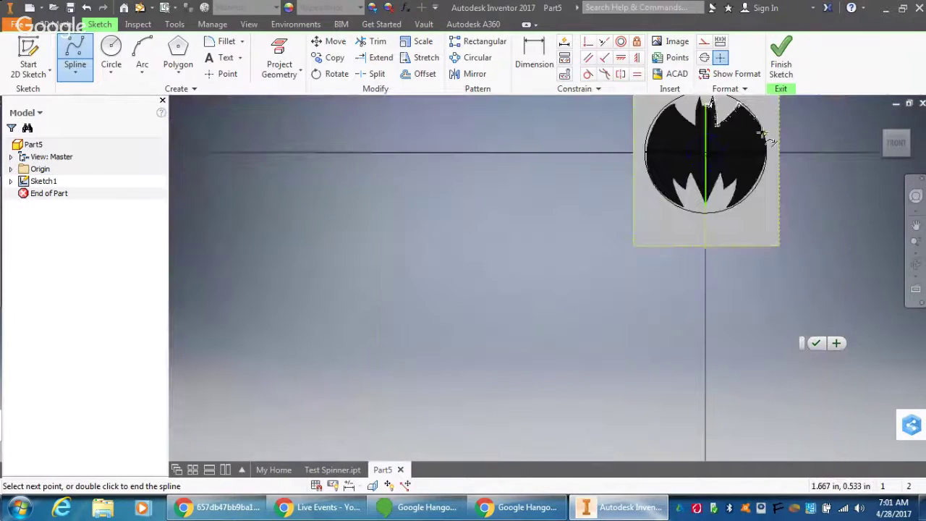
{"action": "scroll", "coordinate": [765, 135], "scroll_direction": "up", "scroll_amount": 4}
{"action": "scroll", "coordinate": [765, 134], "scroll_direction": "up", "scroll_amount": 3}
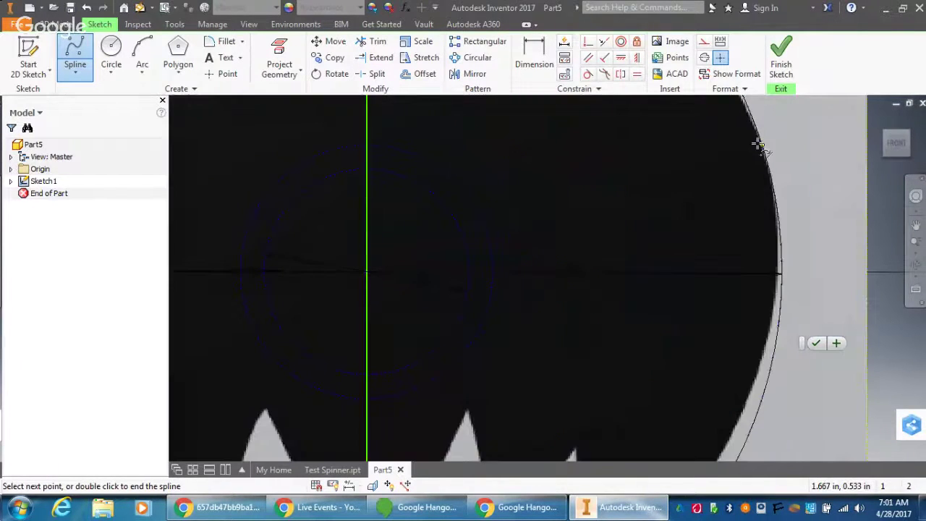
{"action": "scroll", "coordinate": [757, 143], "scroll_direction": "up", "scroll_amount": 1}
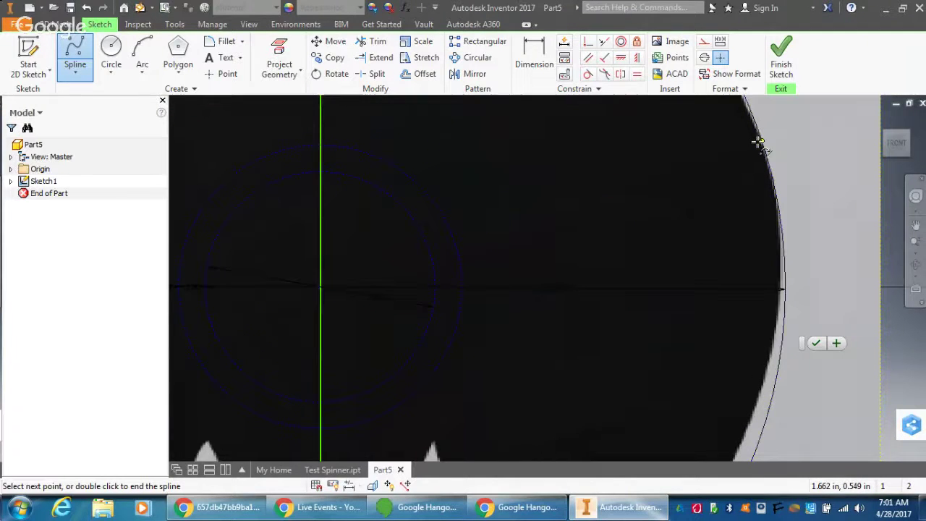
{"action": "left_click", "coordinate": [755, 134]}
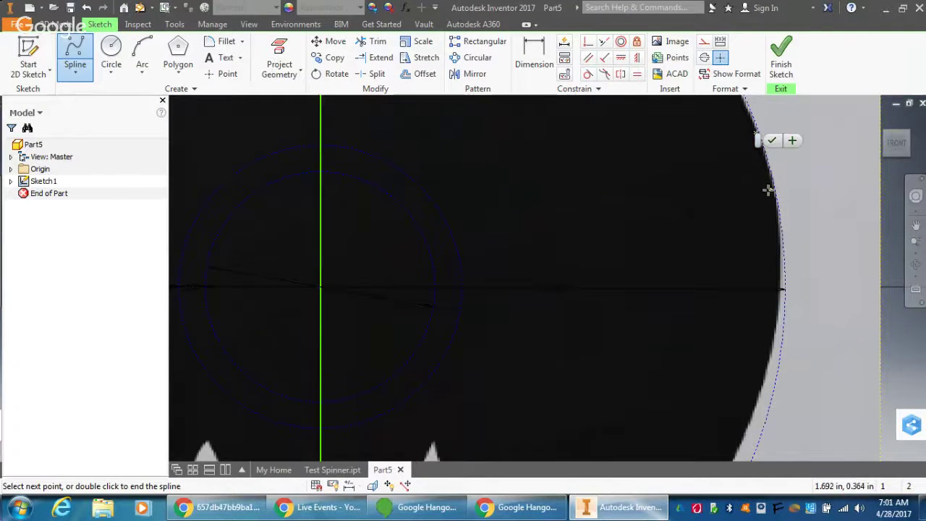
{"action": "scroll", "coordinate": [774, 225], "scroll_direction": "down", "scroll_amount": 3}
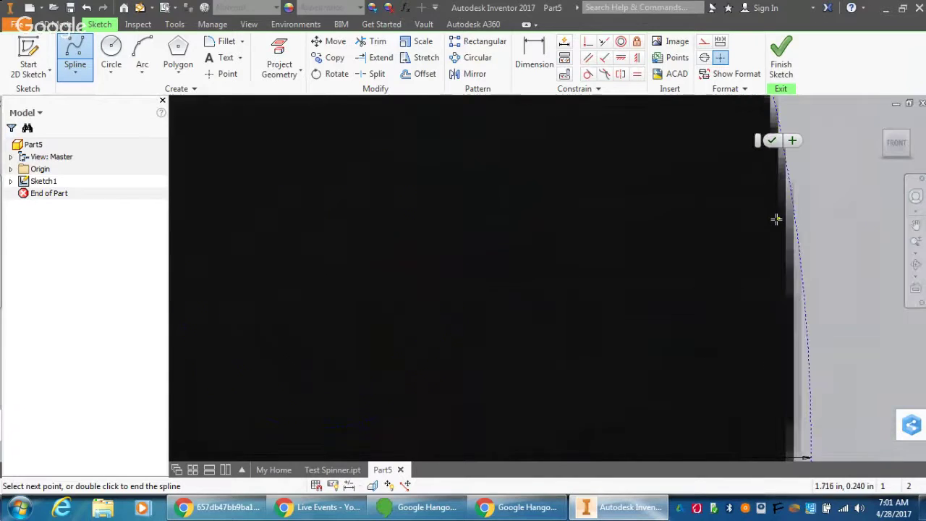
{"action": "left_click", "coordinate": [781, 219]}
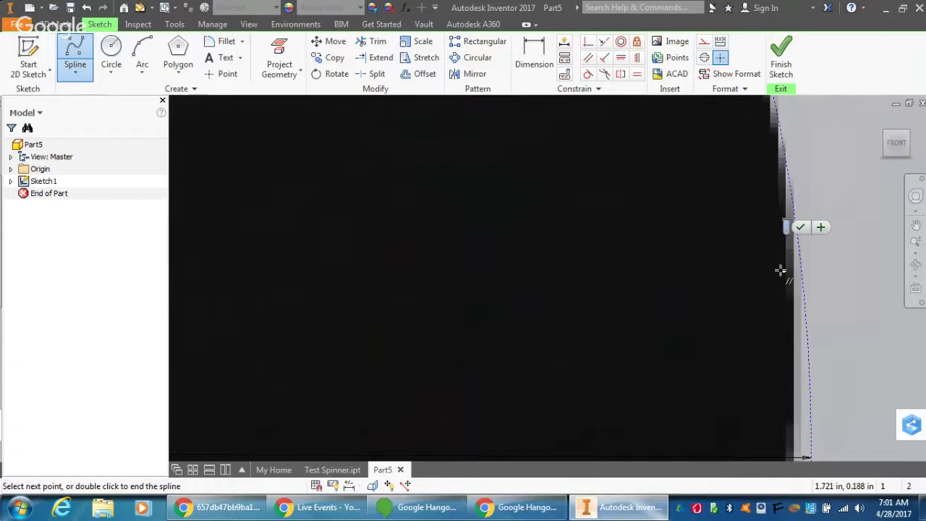
{"action": "left_click", "coordinate": [784, 312]}
Continue the spline past the horizontal centre line with two vertices on the right wing's outer edge.
{"action": "scroll", "coordinate": [780, 313], "scroll_direction": "up", "scroll_amount": 3}
{"action": "scroll", "coordinate": [780, 311], "scroll_direction": "up", "scroll_amount": 5}
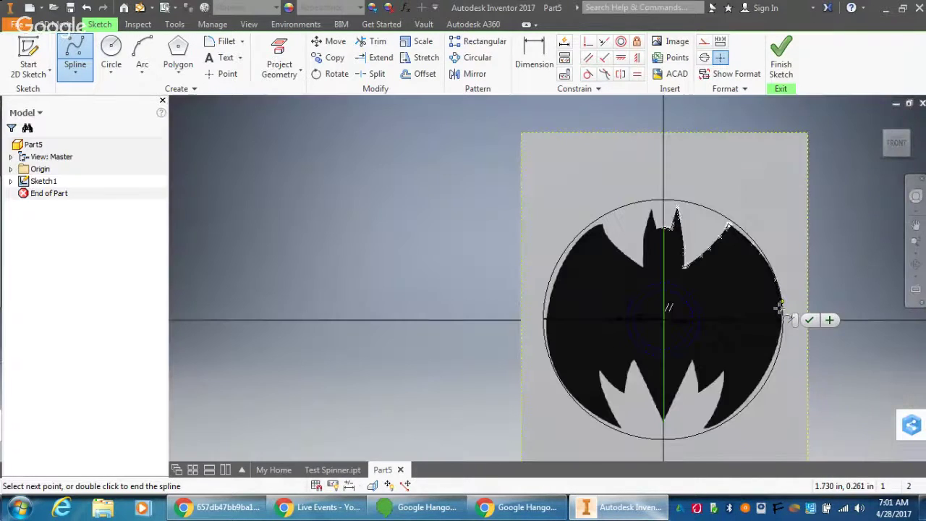
{"action": "scroll", "coordinate": [780, 310], "scroll_direction": "down", "scroll_amount": 5}
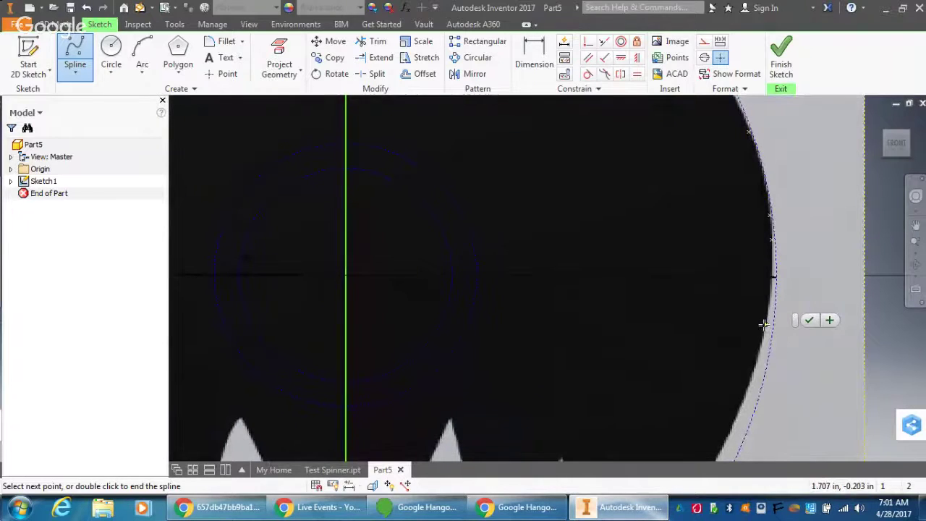
{"action": "left_click", "coordinate": [764, 325]}
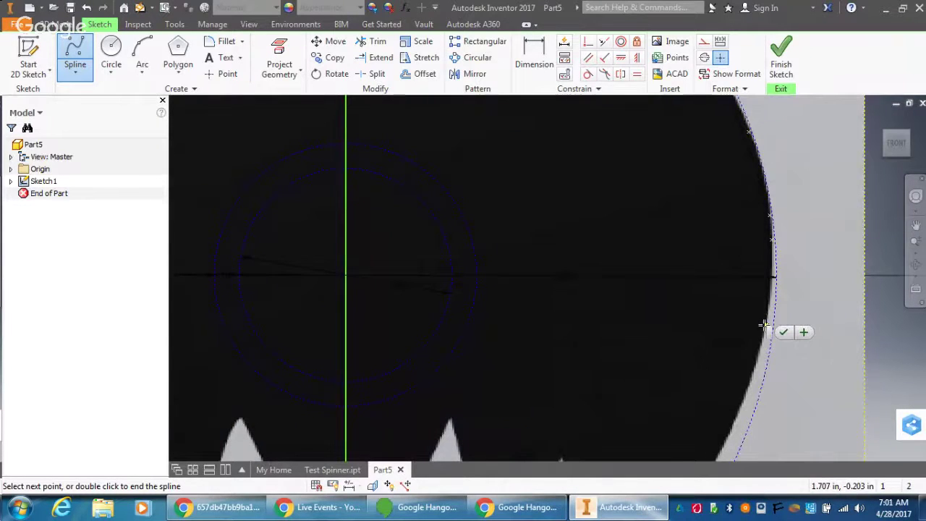
{"action": "left_click", "coordinate": [752, 381]}
Trace the right wing's lower outer edge with spline vertices to just short of its bottom point.
{"action": "scroll", "coordinate": [728, 337], "scroll_direction": "up", "scroll_amount": 6}
{"action": "scroll", "coordinate": [722, 405], "scroll_direction": "down", "scroll_amount": 7}
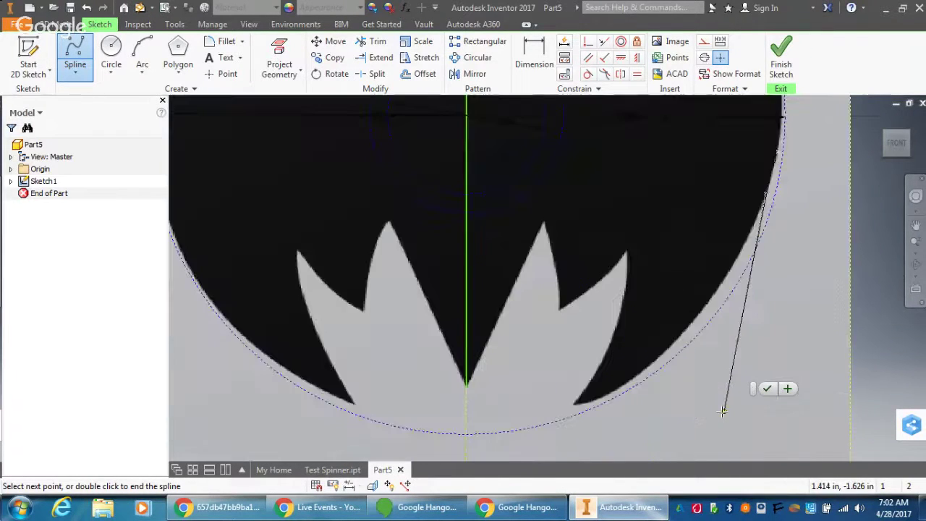
{"action": "scroll", "coordinate": [720, 347], "scroll_direction": "up", "scroll_amount": 5}
{"action": "scroll", "coordinate": [698, 206], "scroll_direction": "down", "scroll_amount": 3}
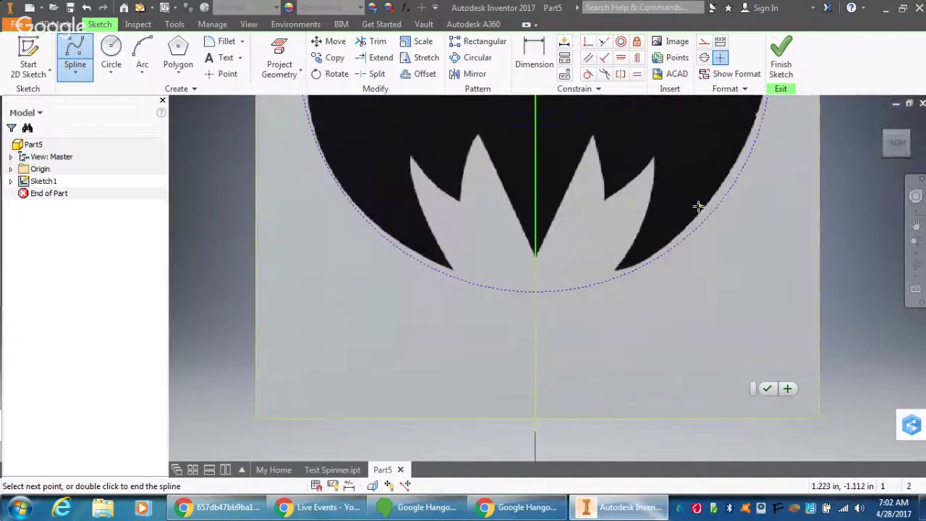
{"action": "left_click", "coordinate": [735, 159]}
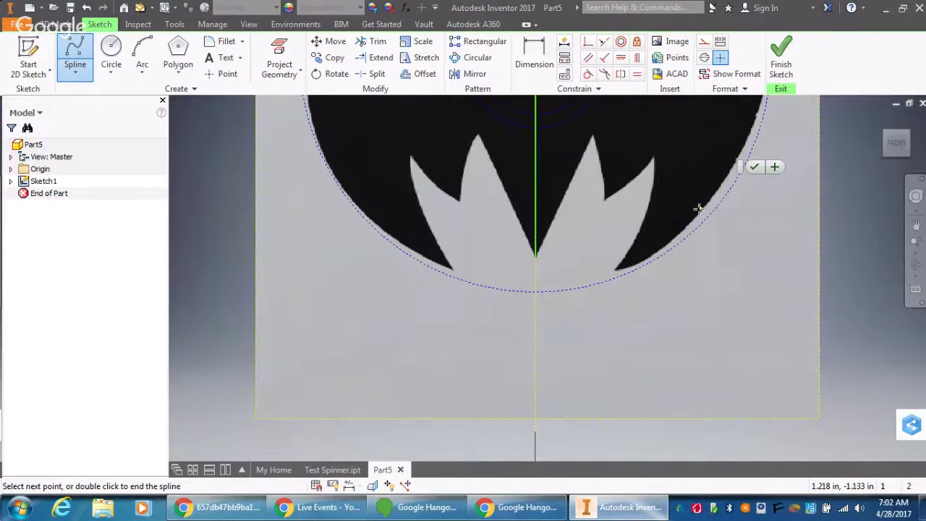
{"action": "left_click", "coordinate": [698, 208]}
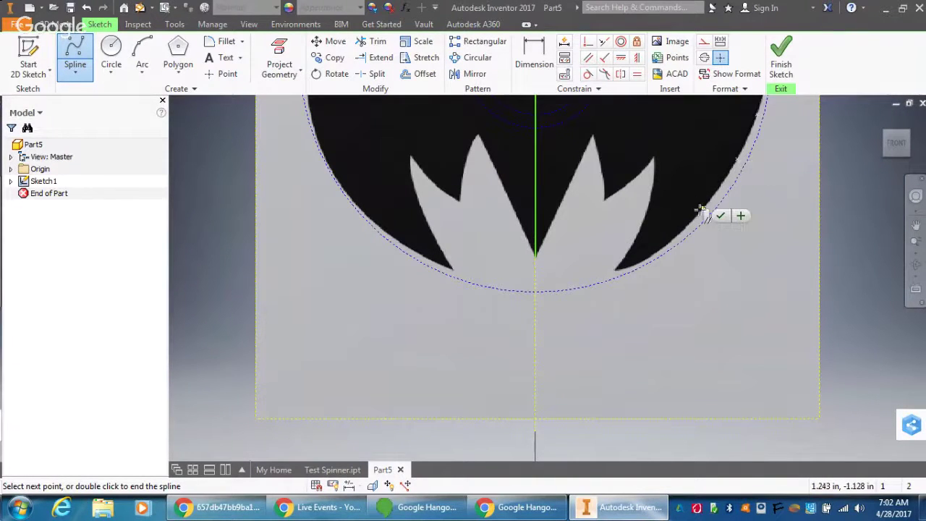
{"action": "left_click", "coordinate": [666, 246]}
{"action": "left_click", "coordinate": [642, 261]}
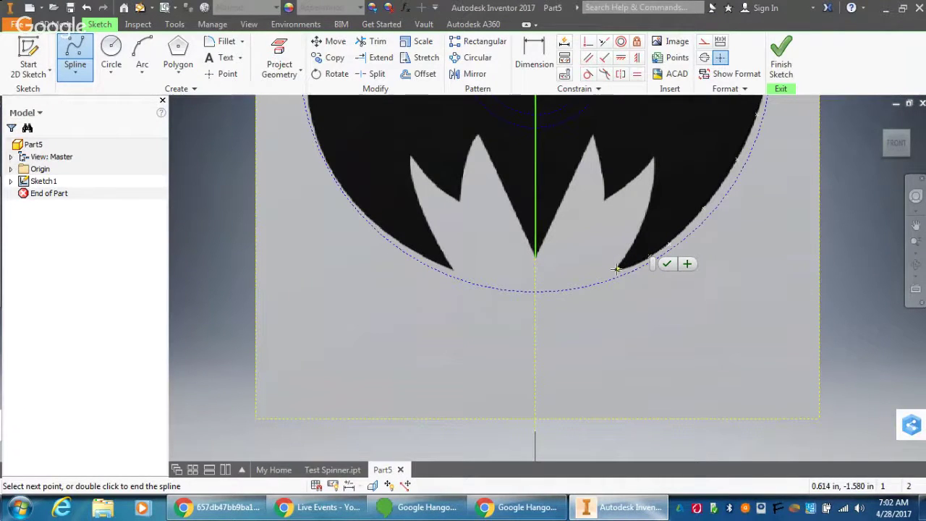
Turn the spline around the right wing's bottom point with closely spaced vertices.
{"action": "scroll", "coordinate": [618, 267], "scroll_direction": "down", "scroll_amount": 5}
{"action": "scroll", "coordinate": [619, 268], "scroll_direction": "up", "scroll_amount": 7}
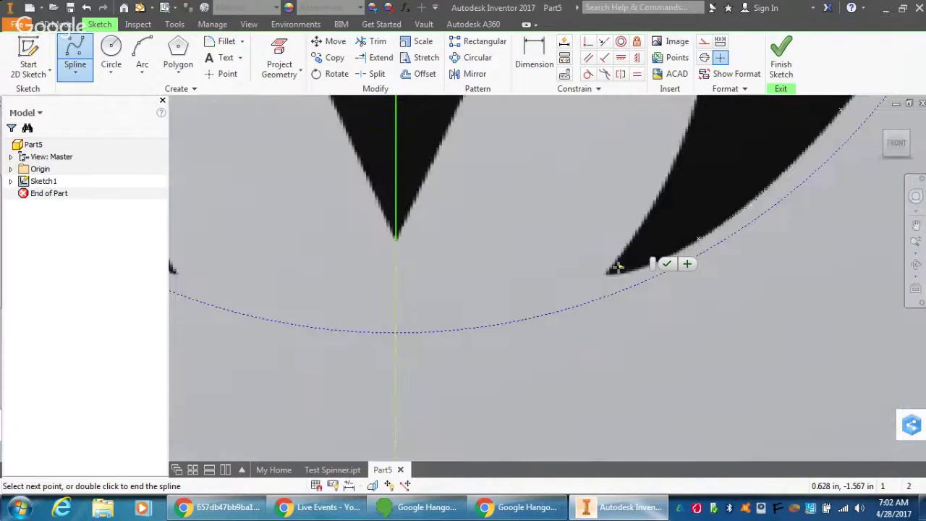
{"action": "scroll", "coordinate": [619, 267], "scroll_direction": "up", "scroll_amount": 3}
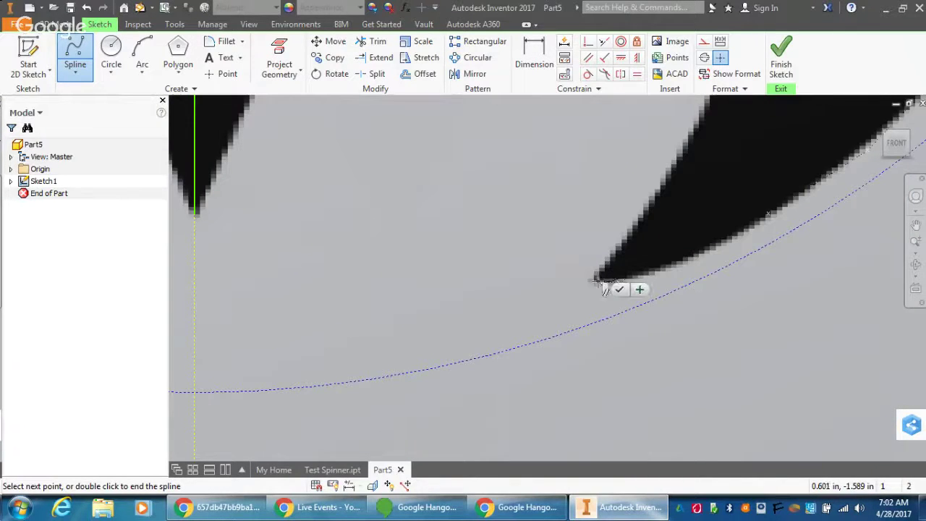
{"action": "left_click", "coordinate": [595, 274]}
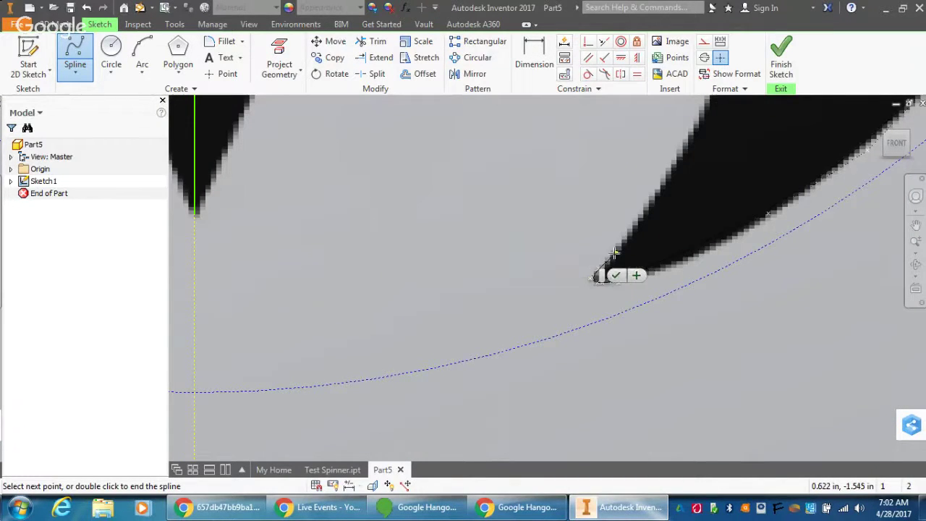
Trace the spline up the lower part of the right wing's inner edge from the bottom point.
{"action": "left_click", "coordinate": [631, 225]}
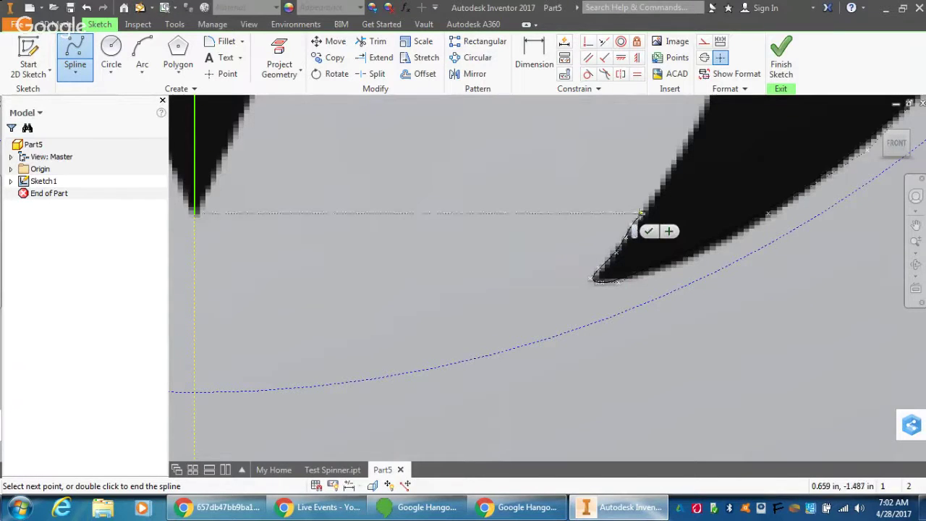
{"action": "left_click", "coordinate": [657, 189]}
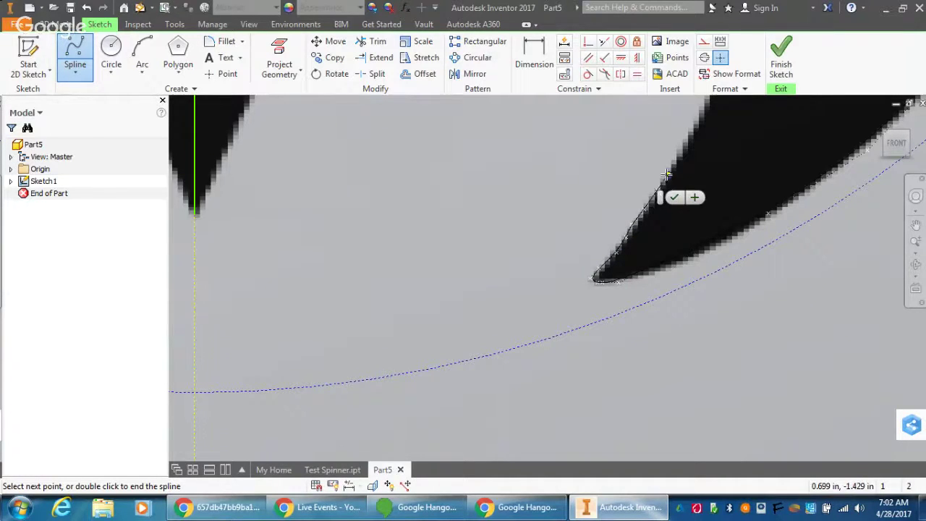
{"action": "left_click", "coordinate": [664, 176]}
{"action": "left_click", "coordinate": [674, 161]}
{"action": "left_click", "coordinate": [684, 140]}
{"action": "left_click", "coordinate": [692, 121]}
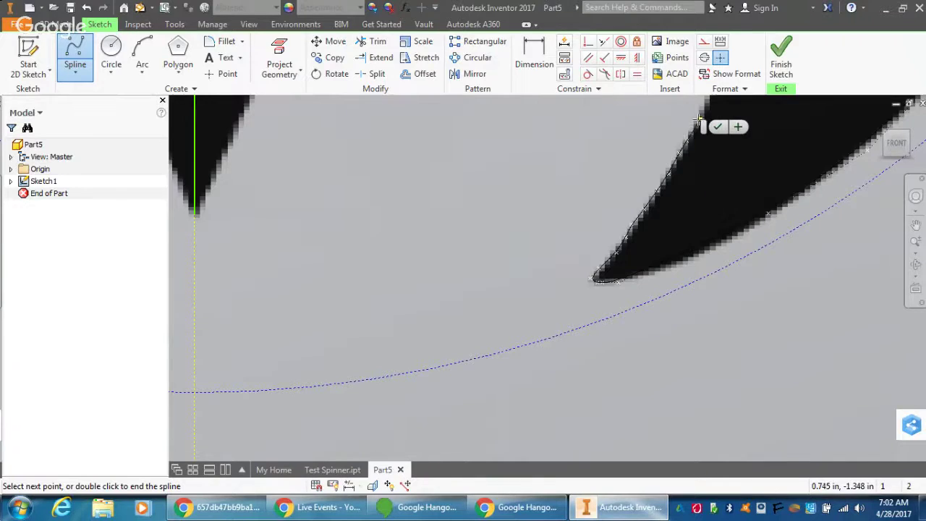
Extend the spline up the rest of the wing's inner edge and around the peak of the outer notch.
{"action": "scroll", "coordinate": [687, 130], "scroll_direction": "up", "scroll_amount": 5}
{"action": "scroll", "coordinate": [674, 180], "scroll_direction": "up", "scroll_amount": 3}
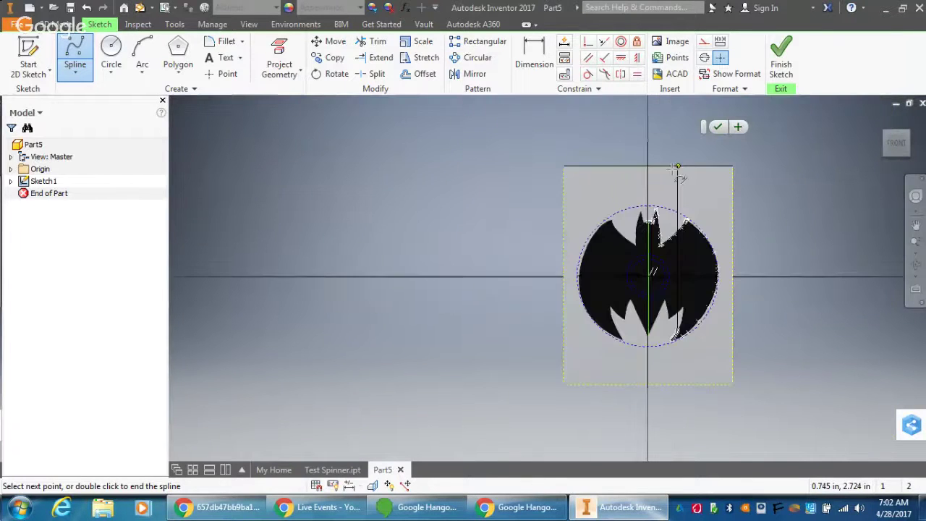
{"action": "scroll", "coordinate": [673, 180], "scroll_direction": "up", "scroll_amount": 2}
{"action": "scroll", "coordinate": [654, 202], "scroll_direction": "down", "scroll_amount": 4}
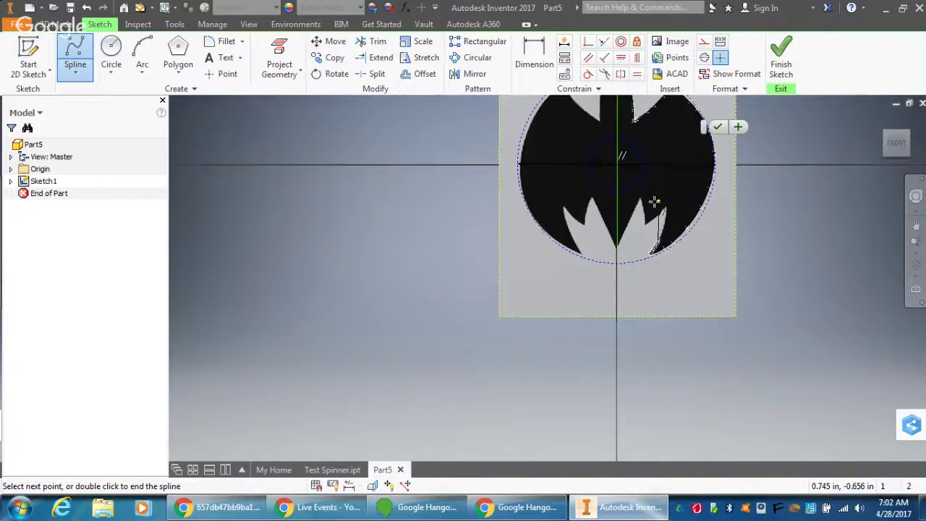
{"action": "scroll", "coordinate": [654, 201], "scroll_direction": "down", "scroll_amount": 4}
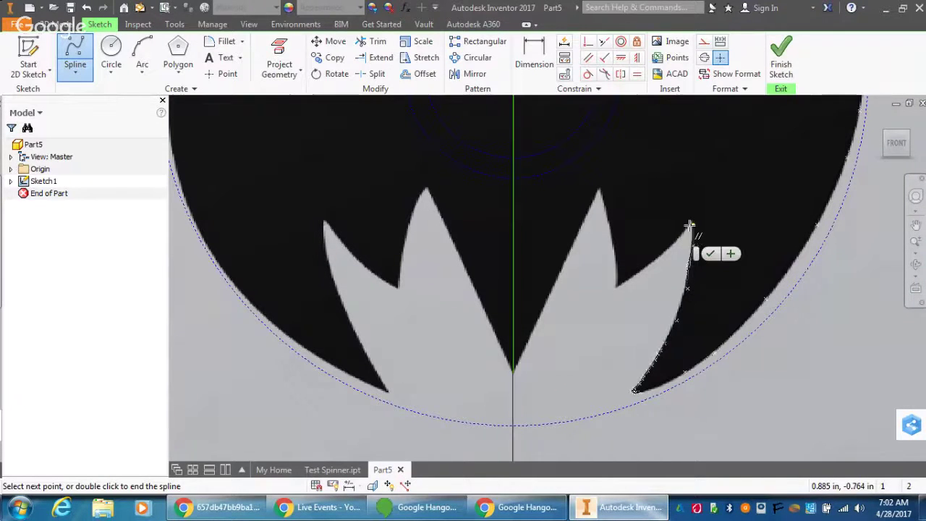
{"action": "scroll", "coordinate": [689, 230], "scroll_direction": "down", "scroll_amount": 4}
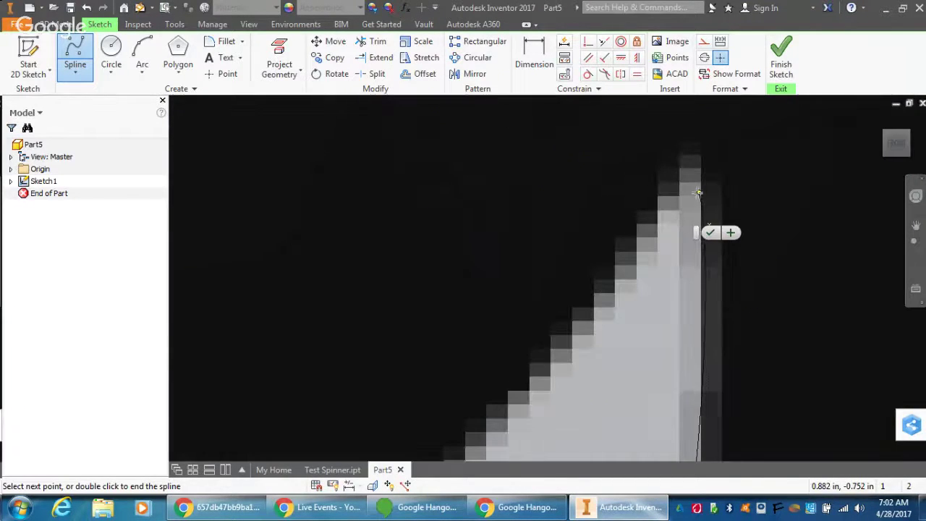
{"action": "left_click", "coordinate": [689, 172]}
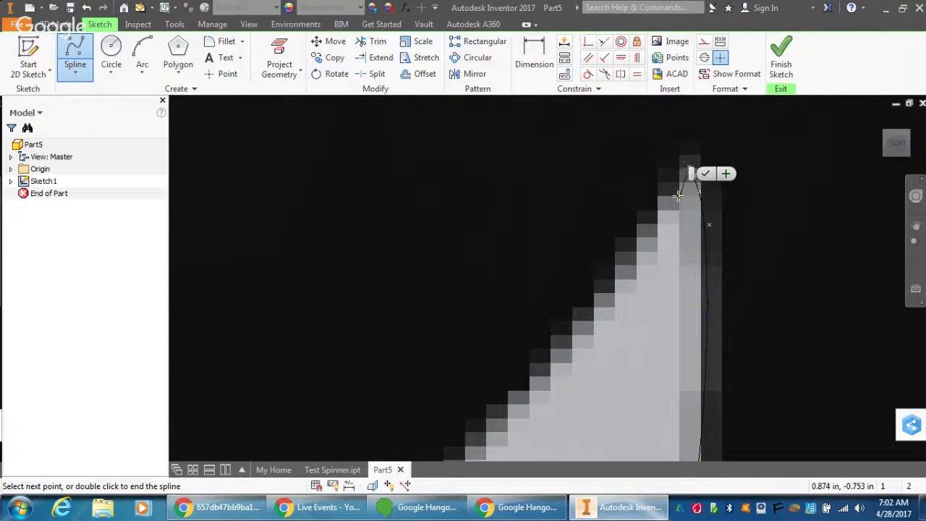
Run the spline from the outer notch peak to the downward point between the two right notches and turn it upward there.
{"action": "scroll", "coordinate": [664, 217], "scroll_direction": "up", "scroll_amount": 5}
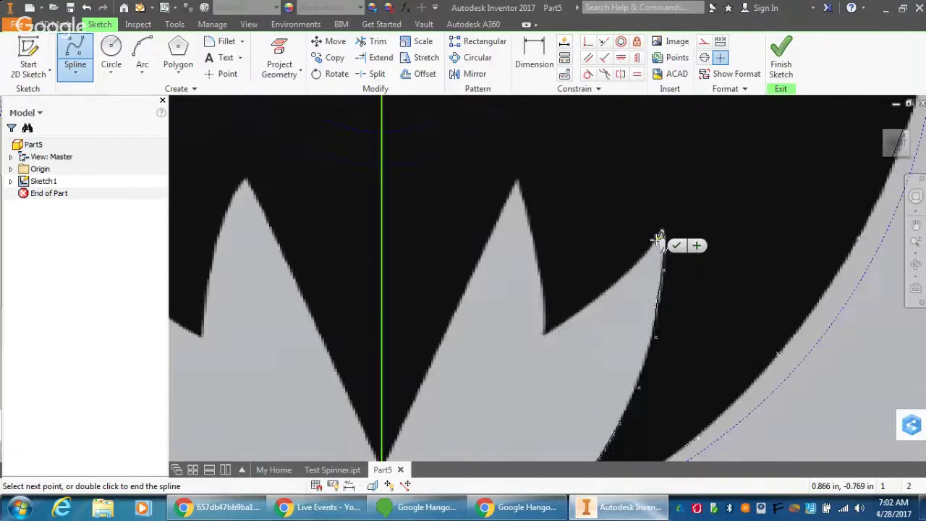
{"action": "left_click", "coordinate": [546, 332]}
{"action": "scroll", "coordinate": [544, 334], "scroll_direction": "down", "scroll_amount": 5}
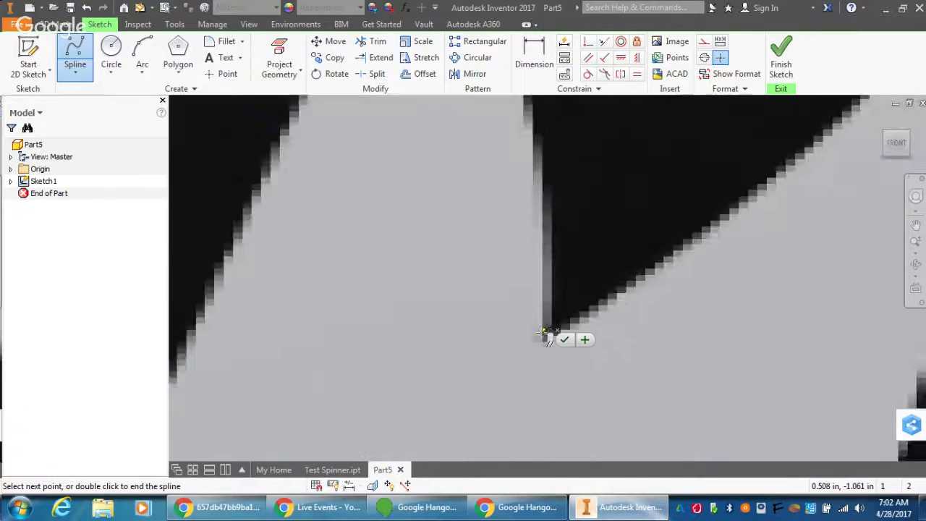
{"action": "scroll", "coordinate": [544, 334], "scroll_direction": "down", "scroll_amount": 4}
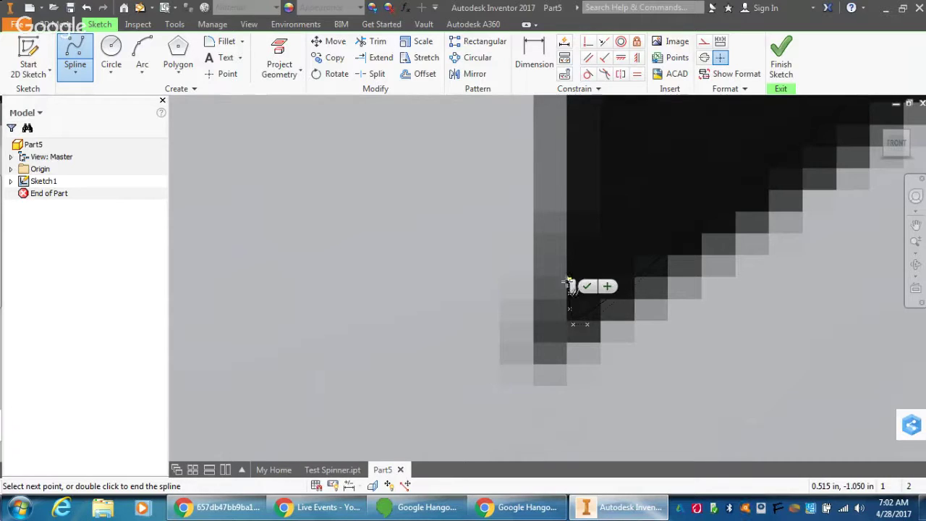
Trace the spline up the outer edge of the inner right notch and around its peak.
{"action": "scroll", "coordinate": [563, 217], "scroll_direction": "up", "scroll_amount": 6}
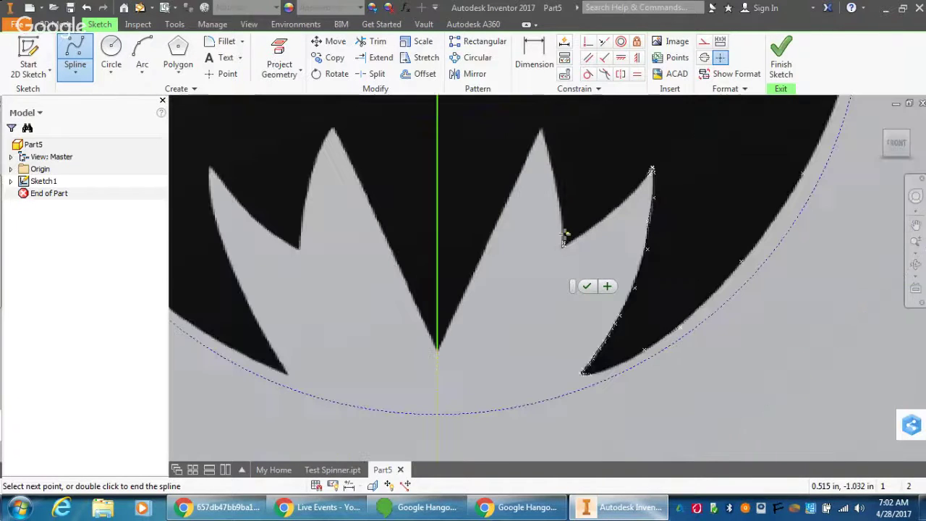
{"action": "scroll", "coordinate": [566, 233], "scroll_direction": "down", "scroll_amount": 5}
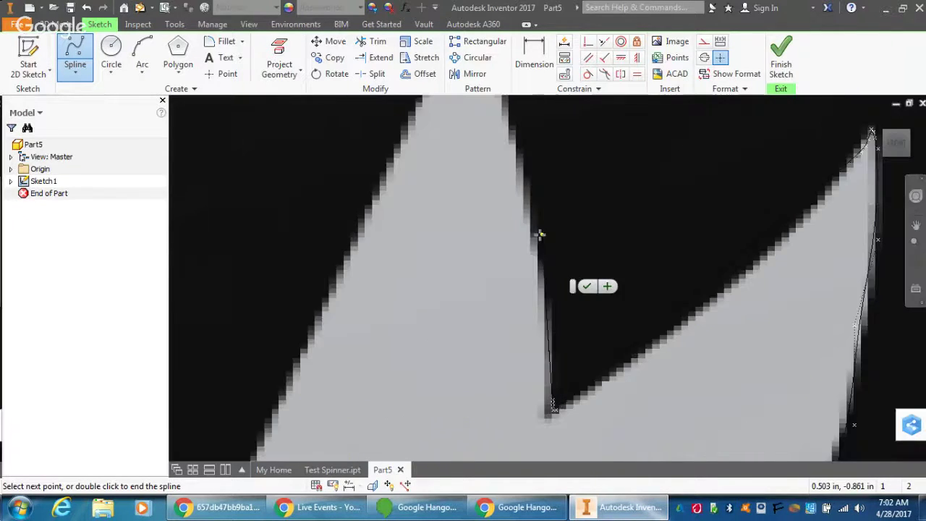
{"action": "scroll", "coordinate": [528, 183], "scroll_direction": "up", "scroll_amount": 5}
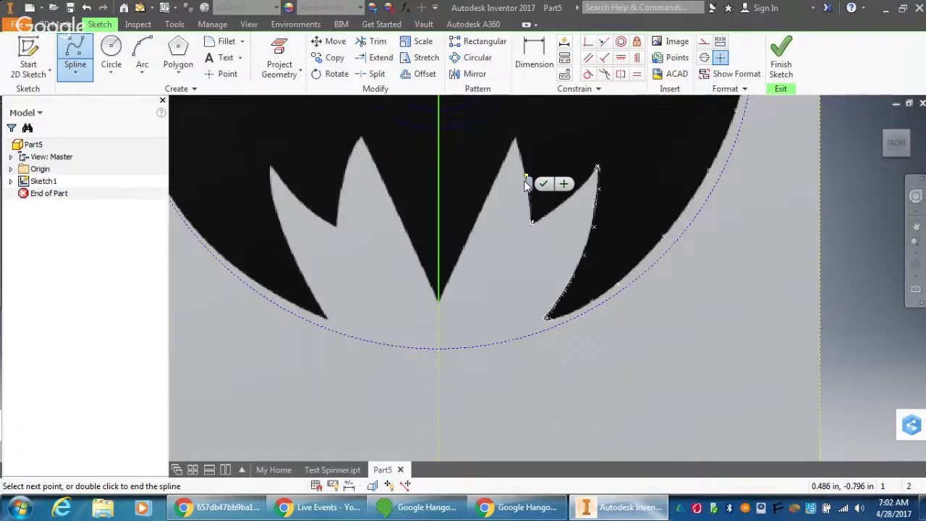
{"action": "scroll", "coordinate": [527, 183], "scroll_direction": "down", "scroll_amount": 5}
{"action": "scroll", "coordinate": [503, 161], "scroll_direction": "up", "scroll_amount": 2}
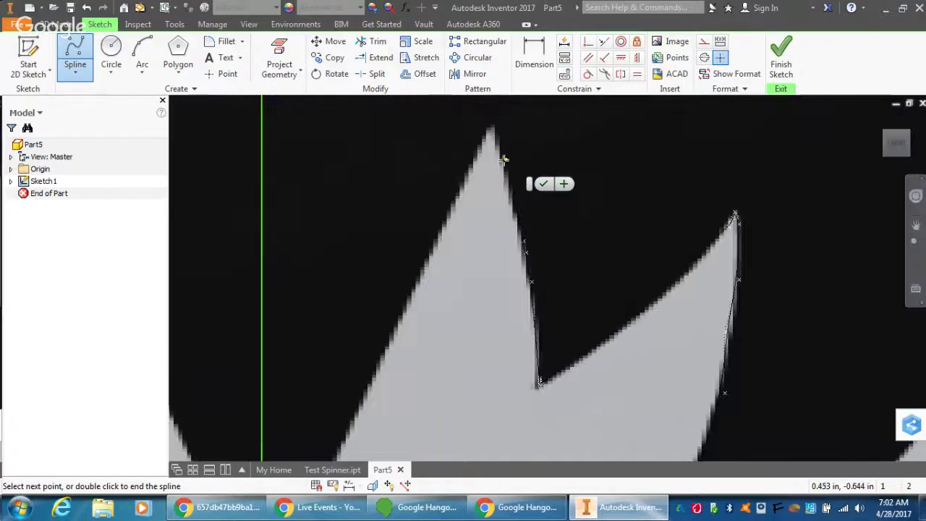
{"action": "left_click", "coordinate": [501, 155]}
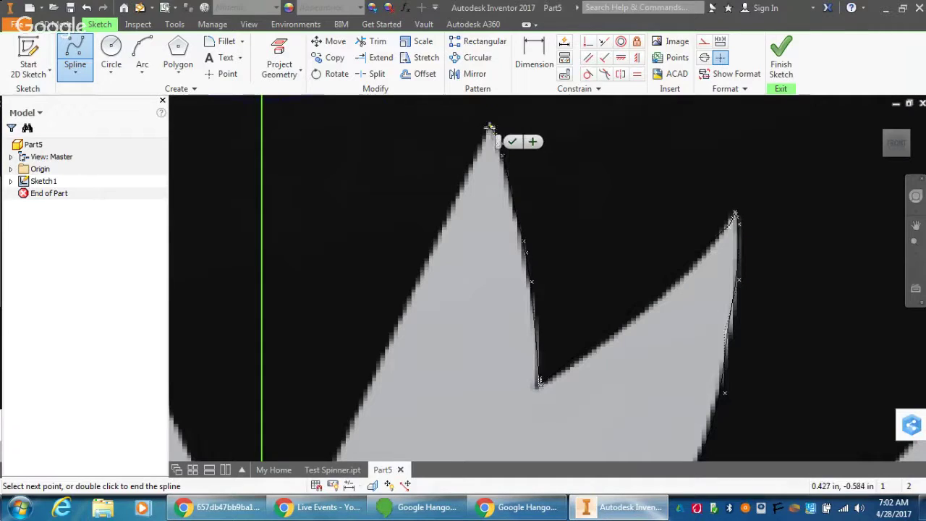
{"action": "left_click", "coordinate": [490, 127]}
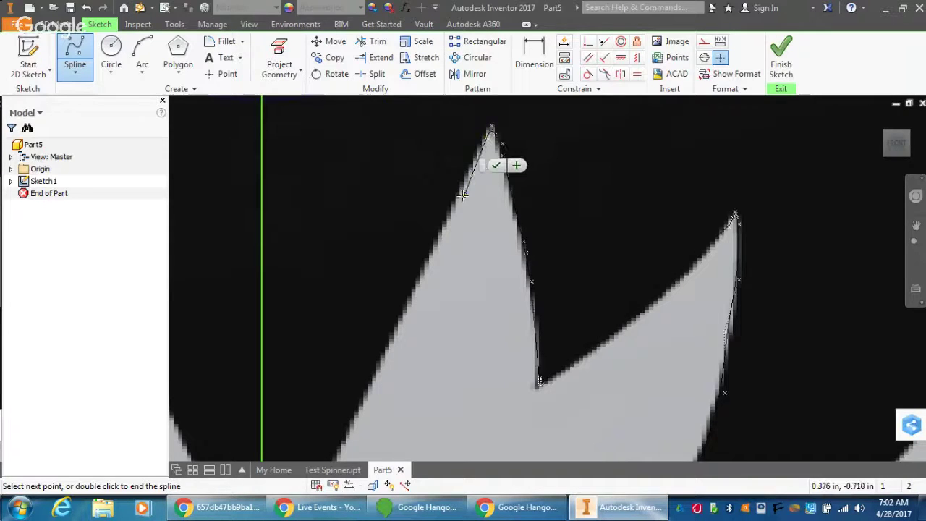
Run the spline from the inner notch peak down to the centre line's lower endpoint and finish it there.
{"action": "scroll", "coordinate": [428, 271], "scroll_direction": "up", "scroll_amount": 4}
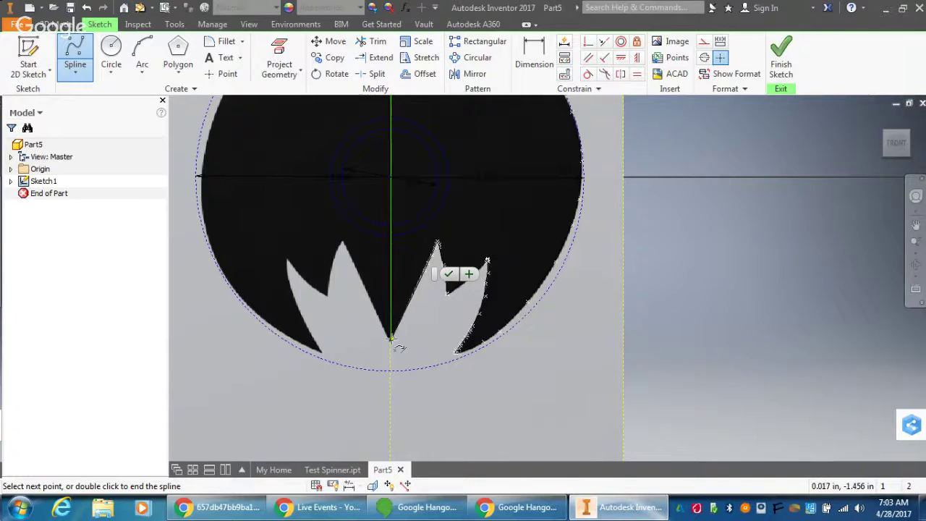
{"action": "scroll", "coordinate": [388, 340], "scroll_direction": "down", "scroll_amount": 4}
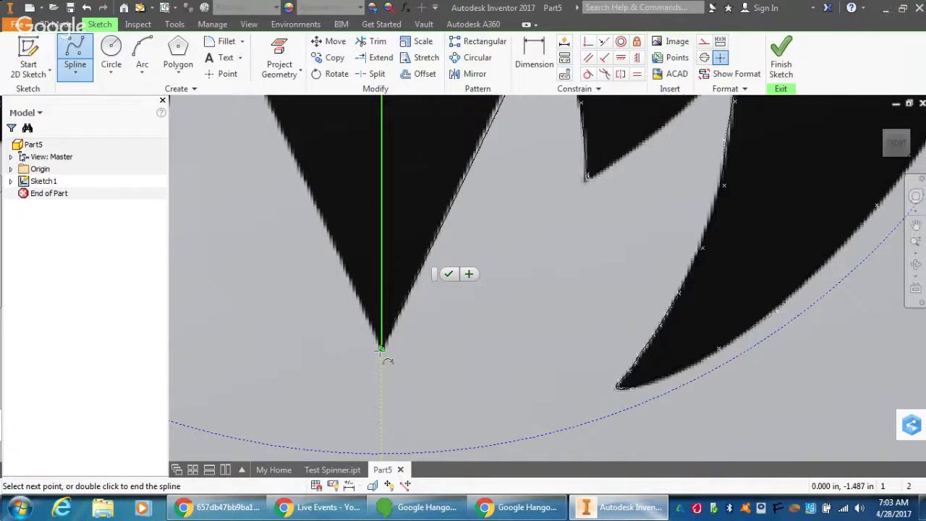
{"action": "left_click", "coordinate": [381, 351]}
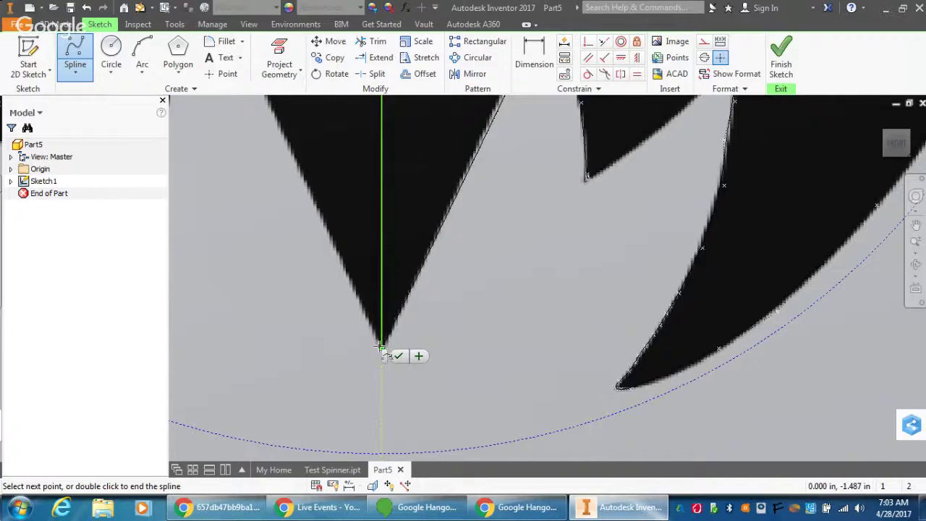
{"action": "left_click", "coordinate": [396, 355]}
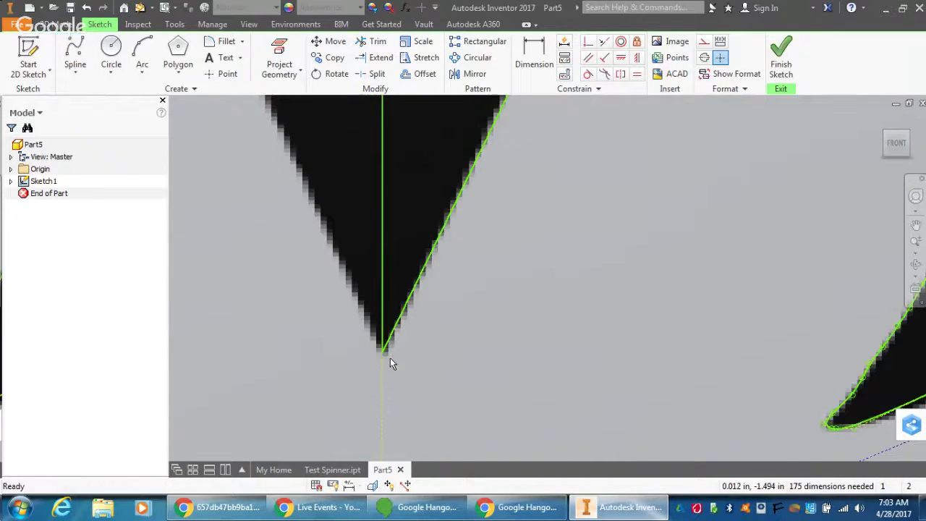
Examine how closely the finished spline follows the silhouette at the lower notches and along the right wing's outer edge.
{"action": "scroll", "coordinate": [390, 358], "scroll_direction": "up", "scroll_amount": 2}
{"action": "scroll", "coordinate": [387, 361], "scroll_direction": "up", "scroll_amount": 3}
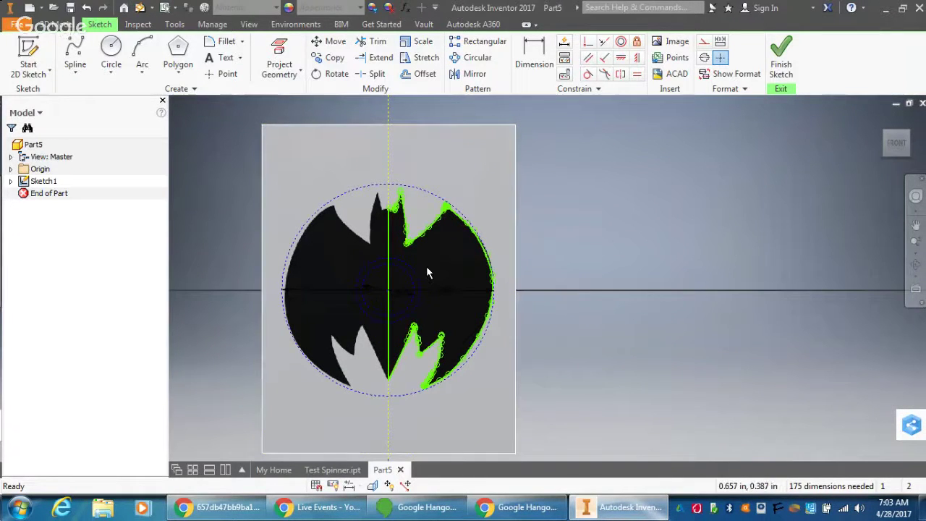
{"action": "mouse_move", "coordinate": [448, 291]}
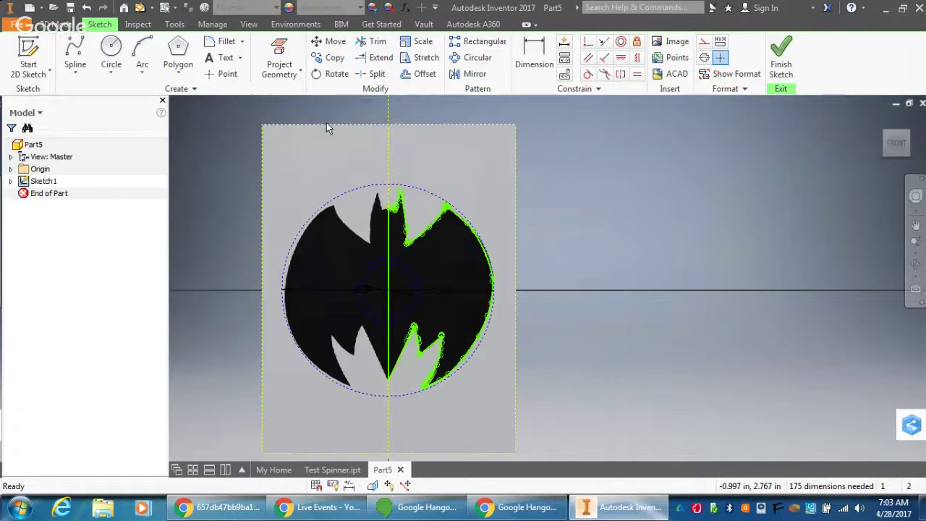
{"action": "scroll", "coordinate": [434, 327], "scroll_direction": "up", "scroll_amount": 6}
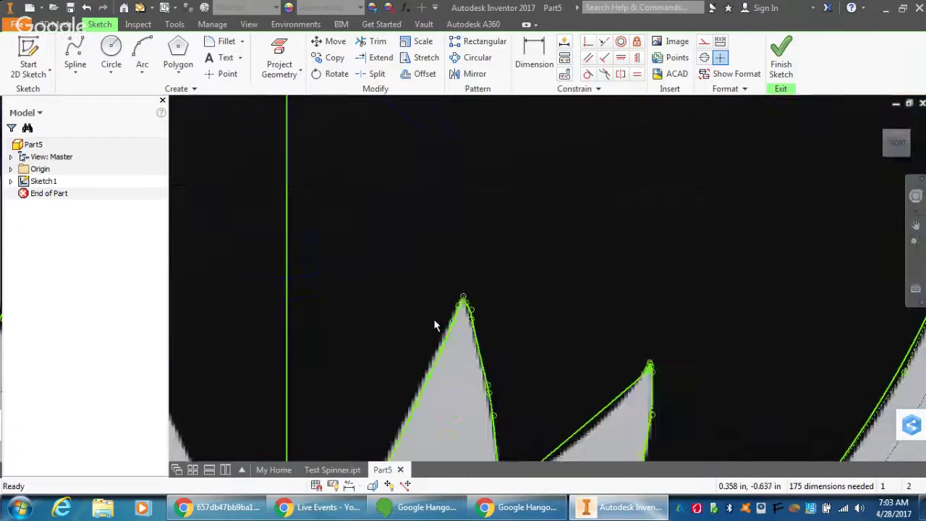
{"action": "scroll", "coordinate": [435, 326], "scroll_direction": "up", "scroll_amount": 3}
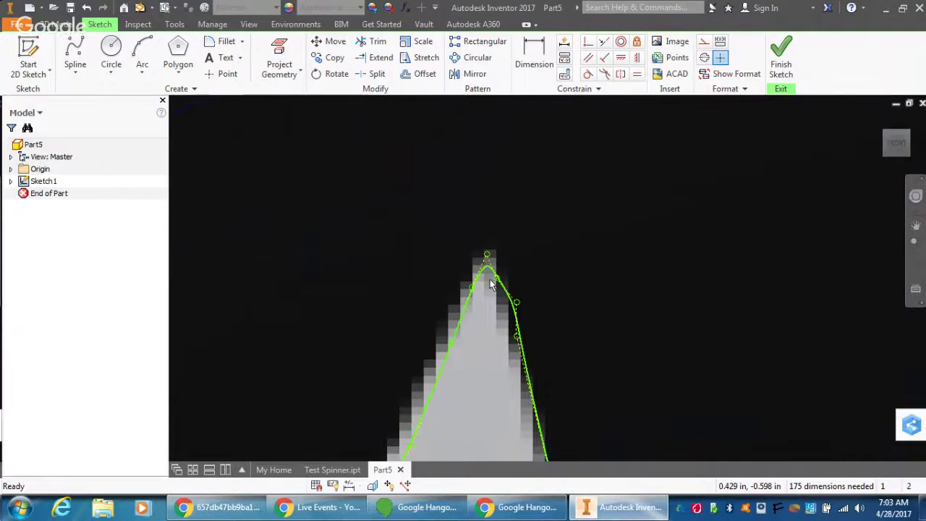
{"action": "scroll", "coordinate": [481, 278], "scroll_direction": "down", "scroll_amount": 9}
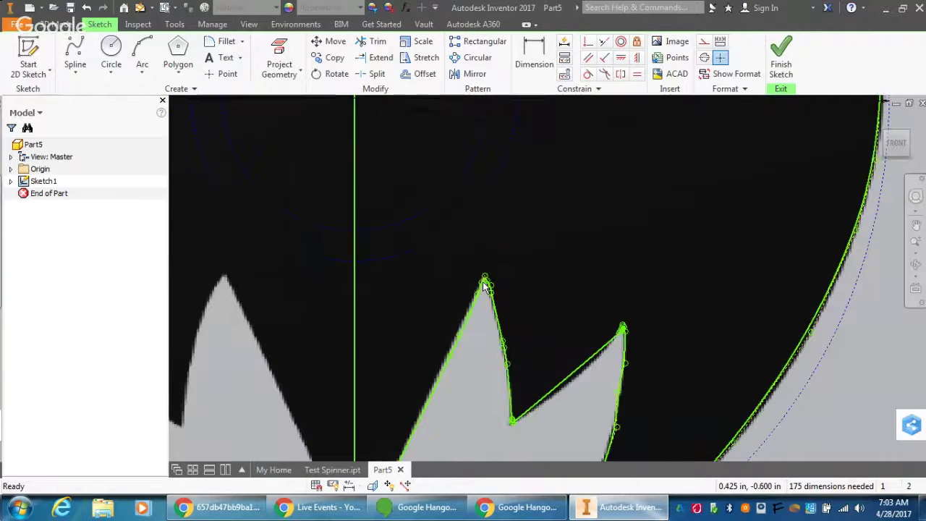
{"action": "scroll", "coordinate": [481, 272], "scroll_direction": "up", "scroll_amount": 1}
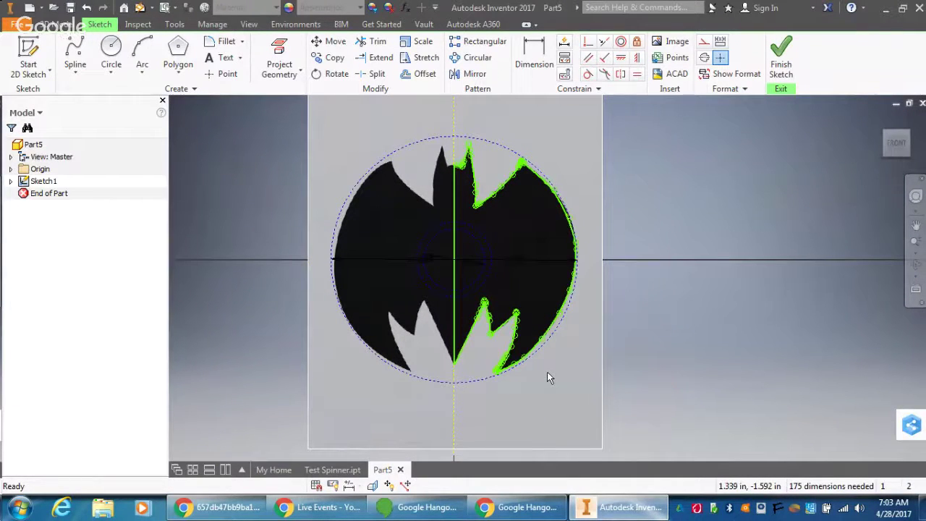
{"action": "mouse_move", "coordinate": [568, 394]}
{"action": "scroll", "coordinate": [518, 242], "scroll_direction": "up", "scroll_amount": 5}
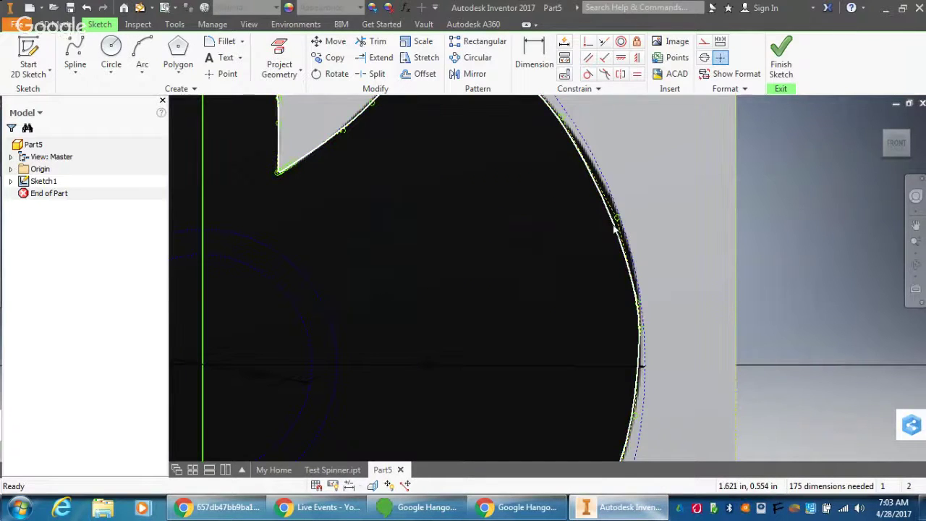
{"action": "mouse_move", "coordinate": [614, 229]}
{"action": "left_mouse_down"}
{"action": "mouse_move", "coordinate": [615, 217]}
{"action": "mouse_move", "coordinate": [606, 234]}
{"action": "left_mouse_up"}
{"action": "scroll", "coordinate": [525, 271], "scroll_direction": "down", "scroll_amount": 2}
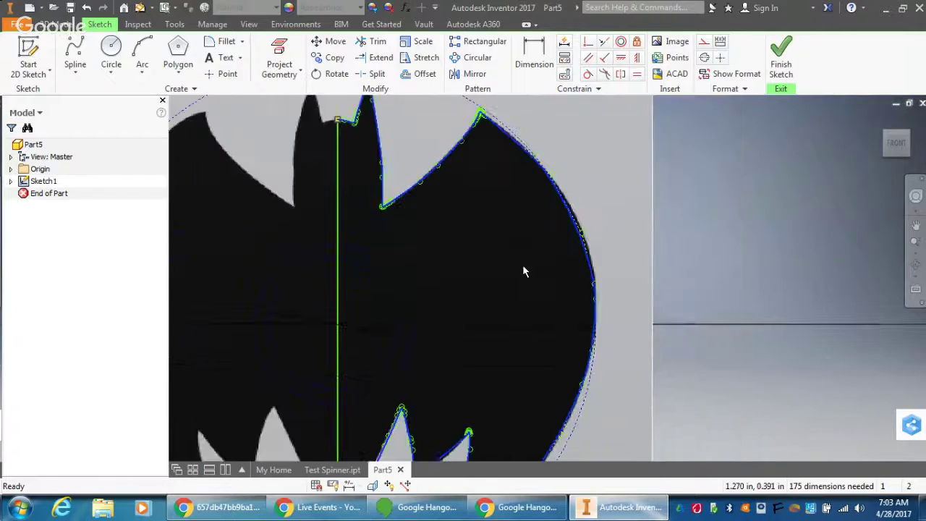
{"action": "scroll", "coordinate": [525, 271], "scroll_direction": "down", "scroll_amount": 2}
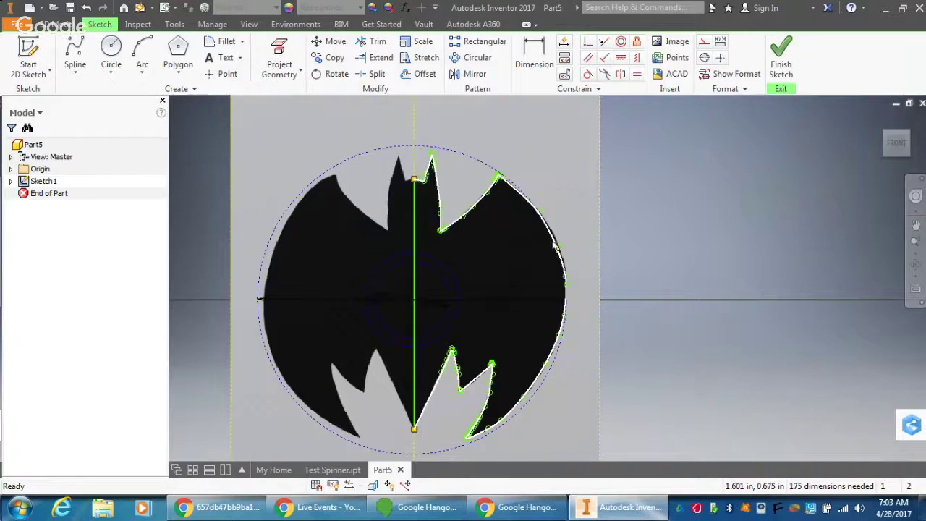
{"action": "left_click", "coordinate": [555, 249]}
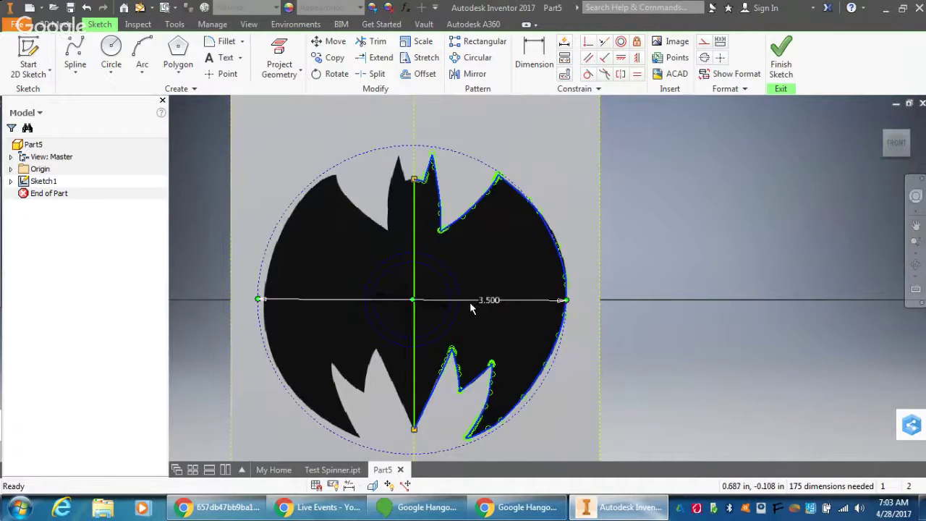
Finish the sketch and extrude the closed right-half profile 7 mm as a new solid.
{"action": "left_click", "coordinate": [781, 56]}
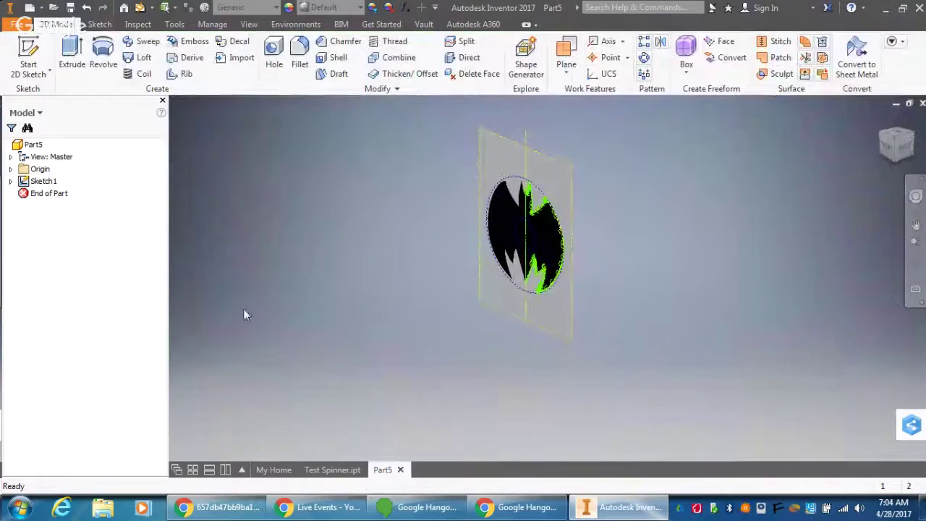
{"action": "left_click", "coordinate": [73, 57]}
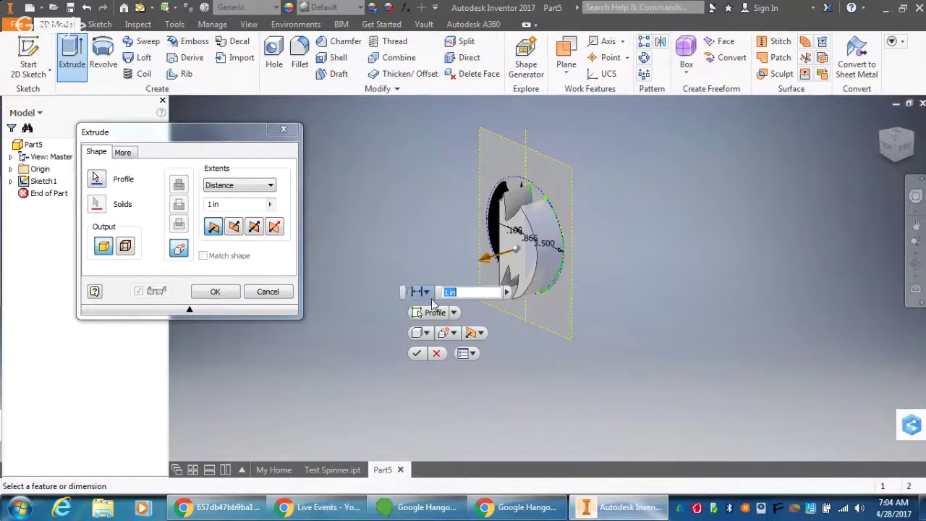
{"action": "type", "text": "7"}
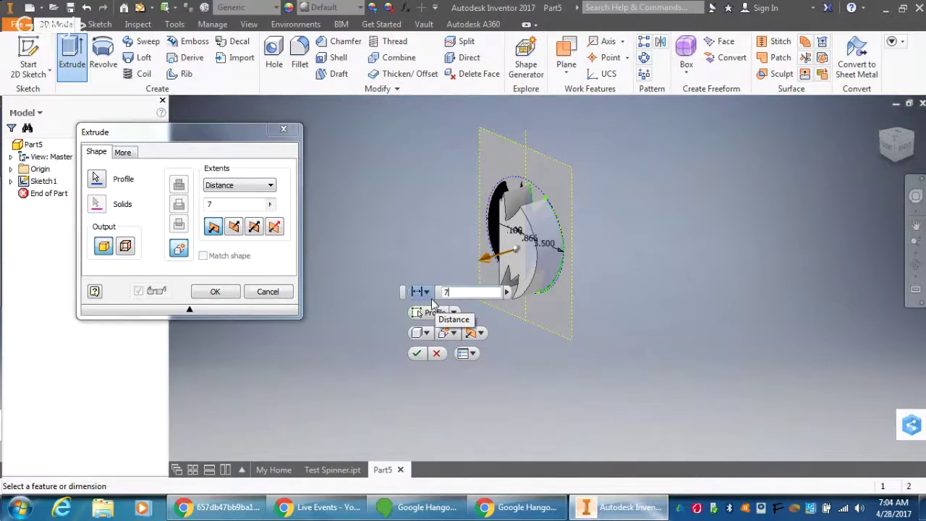
{"action": "type", "text": "mm"}
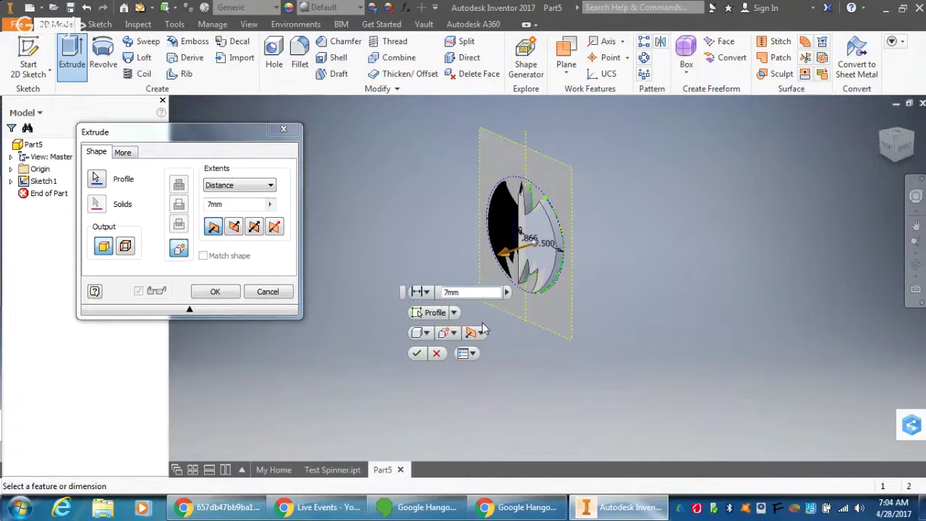
{"action": "left_click", "coordinate": [417, 354]}
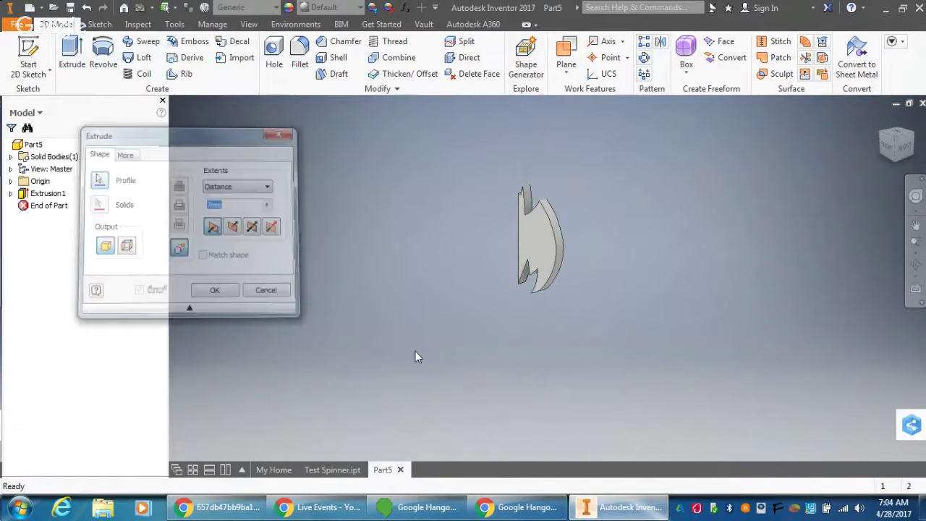
Mirror the extruded half about its flat centre face to complete the bat shape.
{"action": "left_click", "coordinate": [900, 132]}
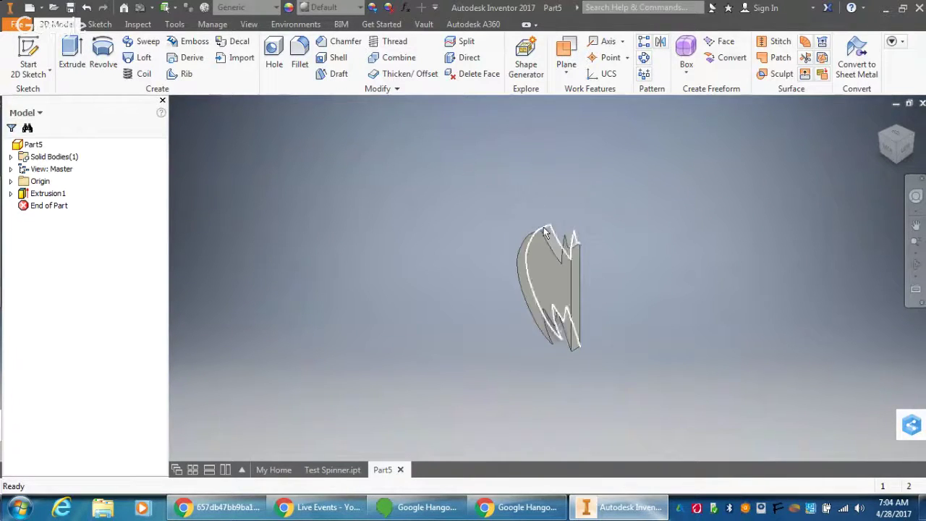
{"action": "left_click", "coordinate": [661, 42]}
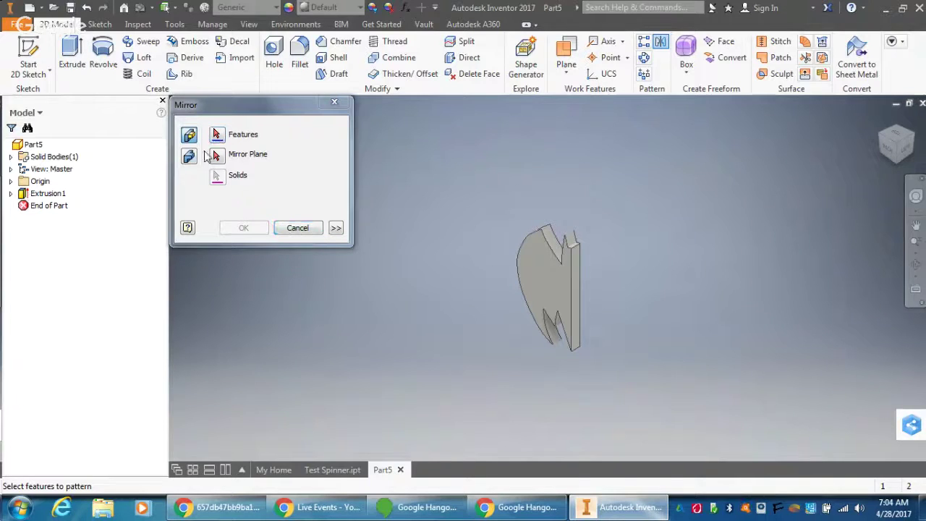
{"action": "left_click", "coordinate": [25, 196]}
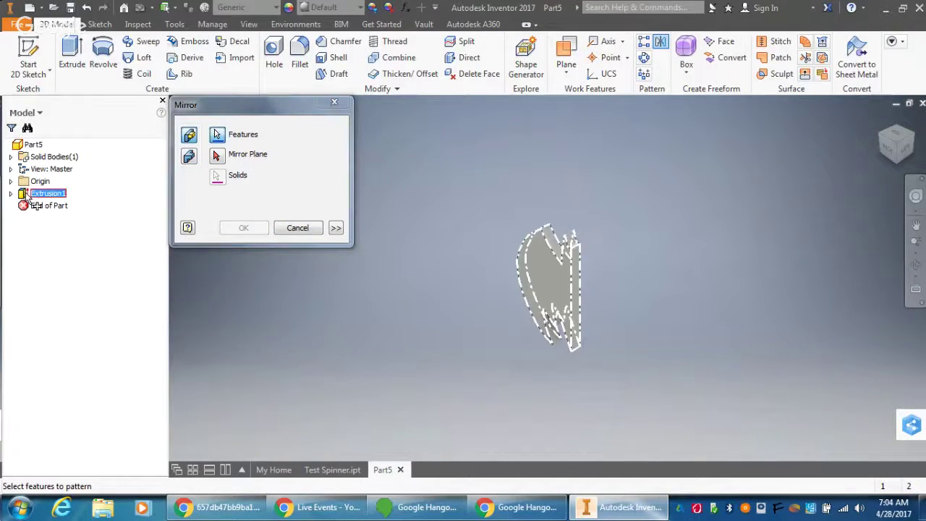
{"action": "left_click", "coordinate": [217, 155]}
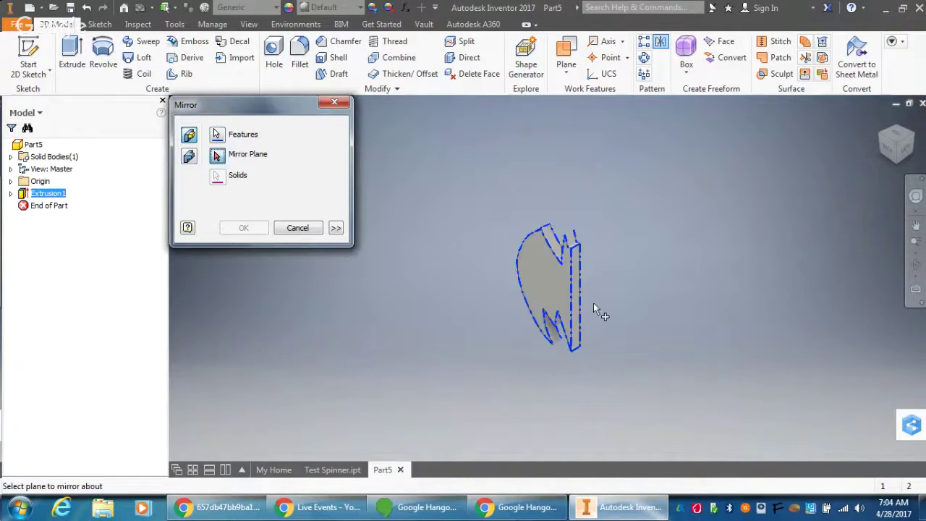
{"action": "left_click", "coordinate": [575, 298]}
{"action": "left_click", "coordinate": [243, 228]}
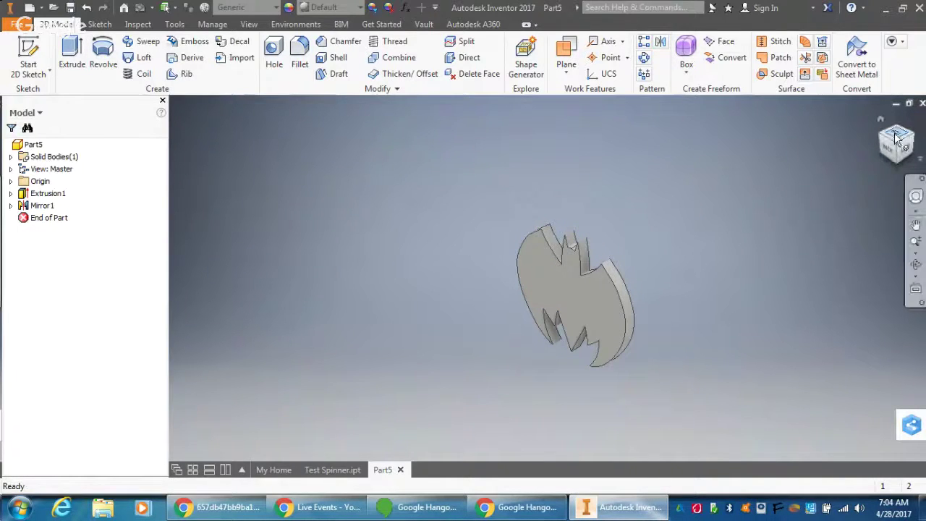
Start a sketch on the bat's front face and draw a 22 mm diameter circle centred on the origin.
{"action": "left_click", "coordinate": [879, 119]}
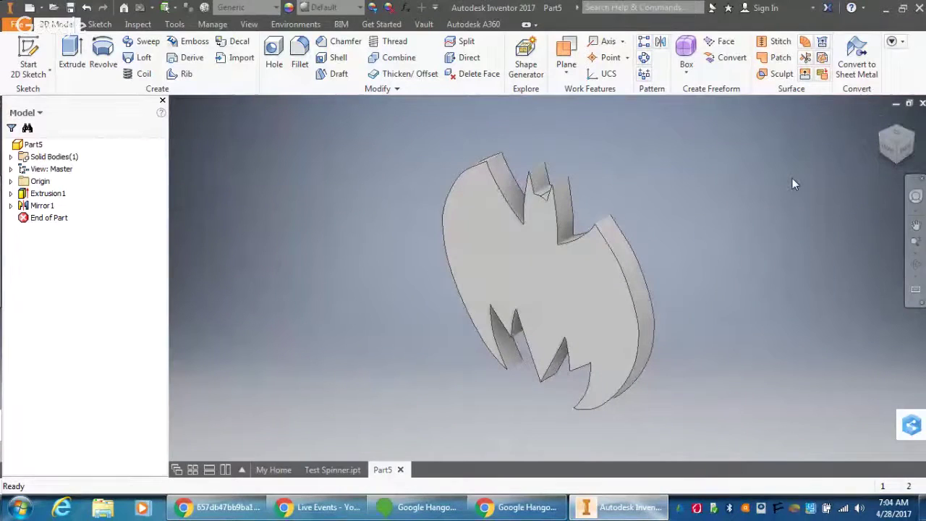
{"action": "key", "text": "F5"}
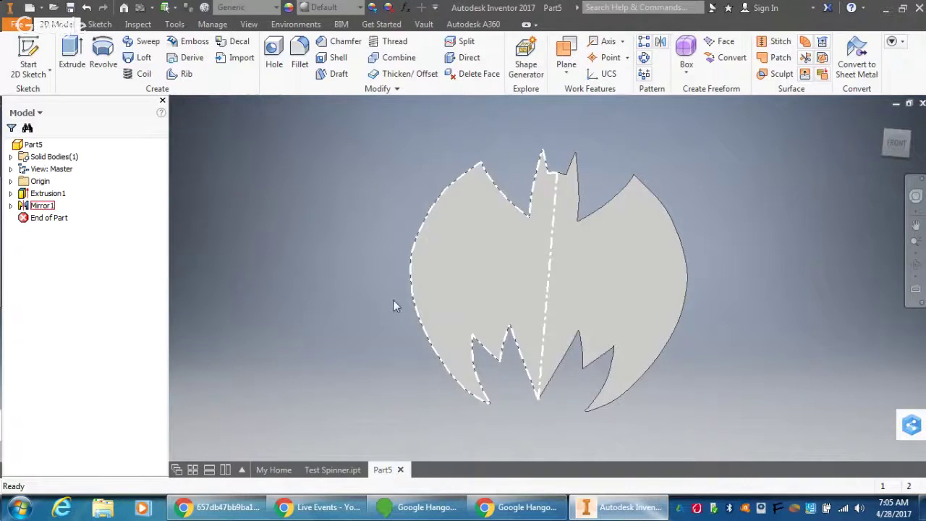
{"action": "right_click", "coordinate": [658, 282]}
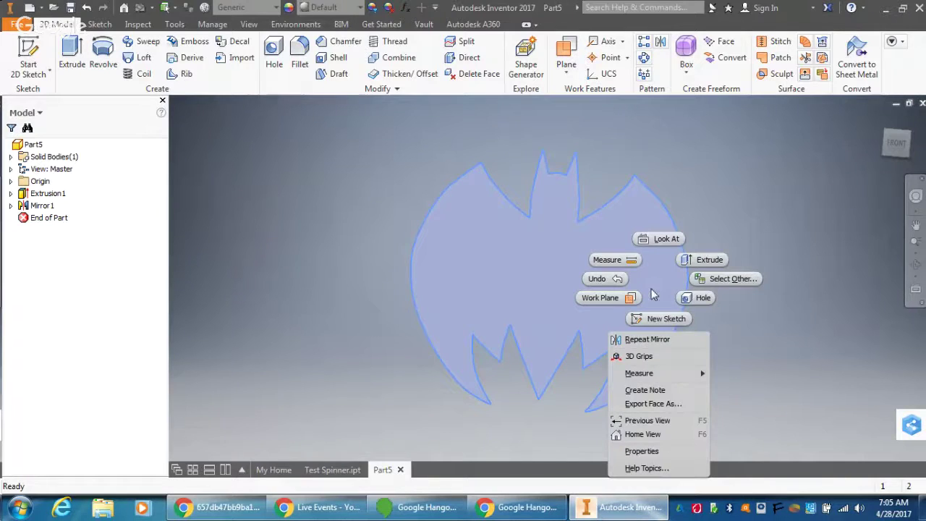
{"action": "left_click", "coordinate": [651, 320]}
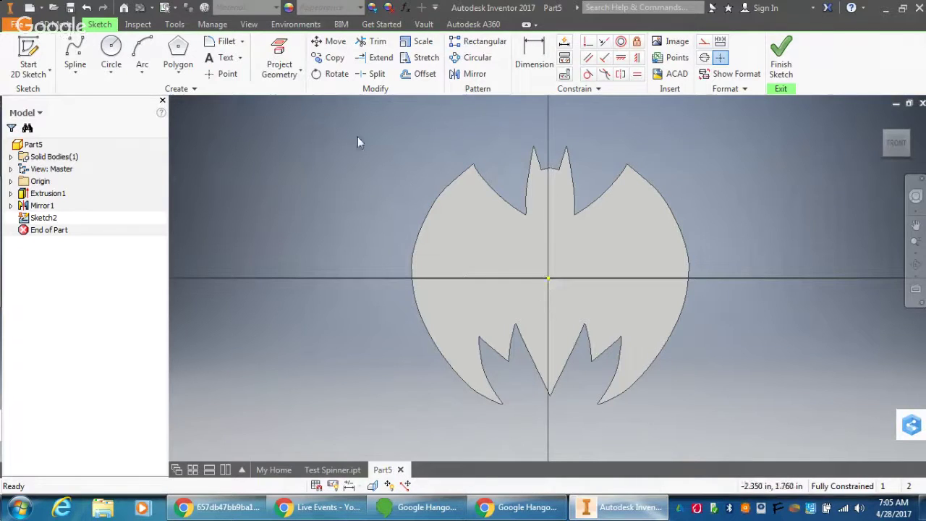
{"action": "left_click", "coordinate": [113, 47]}
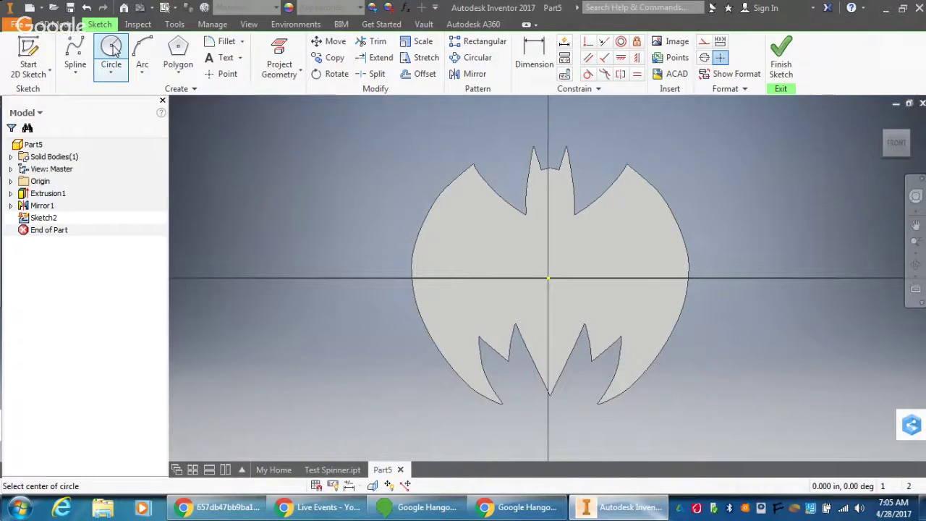
{"action": "left_click", "coordinate": [548, 279]}
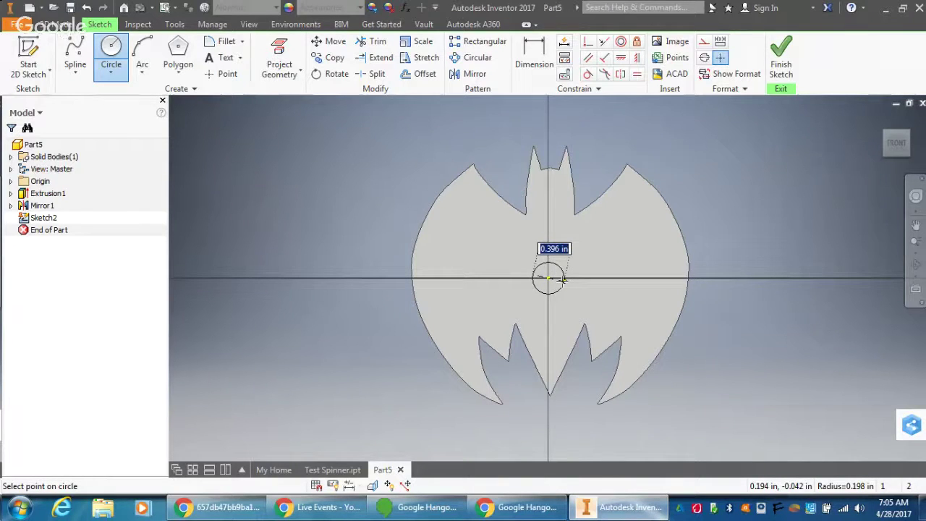
{"action": "type", "text": "2"}
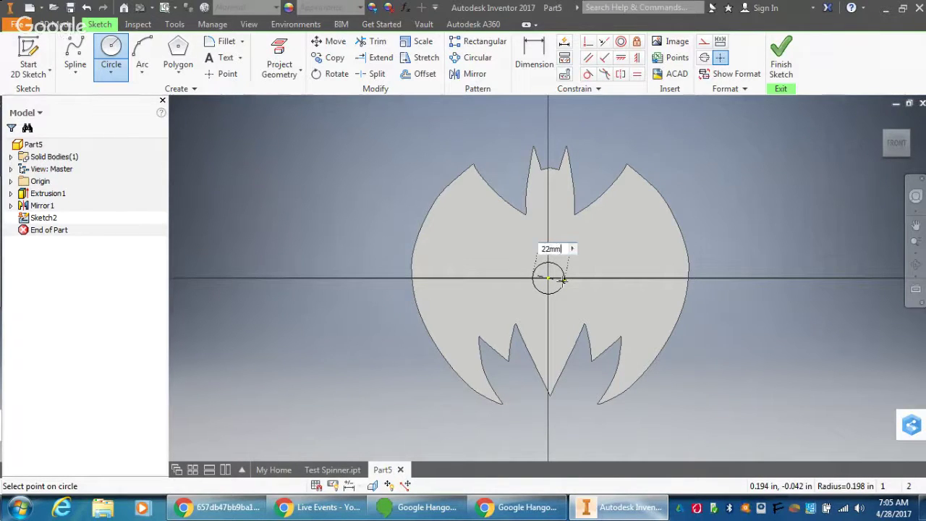
{"action": "type", "text": "2mm"}
{"action": "key", "text": "Return"}
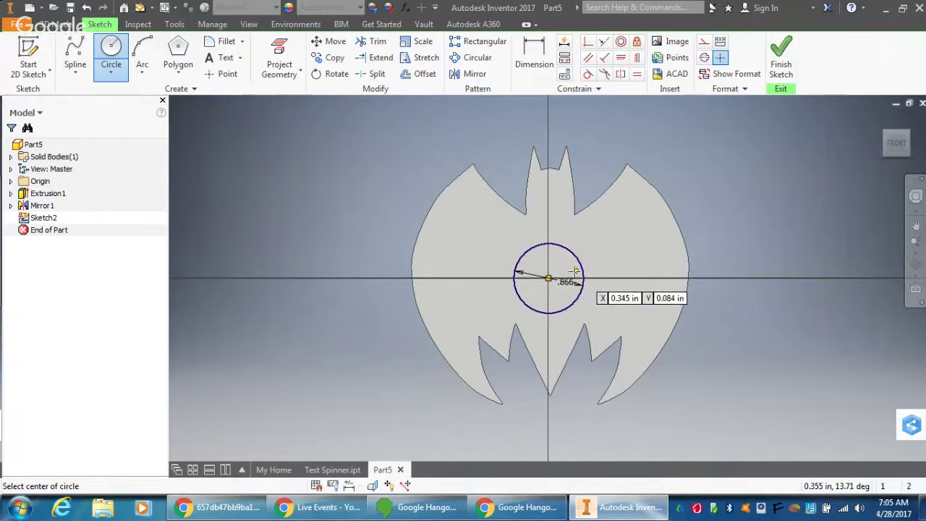
Finish the sketch and cut the central circle through the bat with a 7 mm Extrude.
{"action": "left_click", "coordinate": [784, 59]}
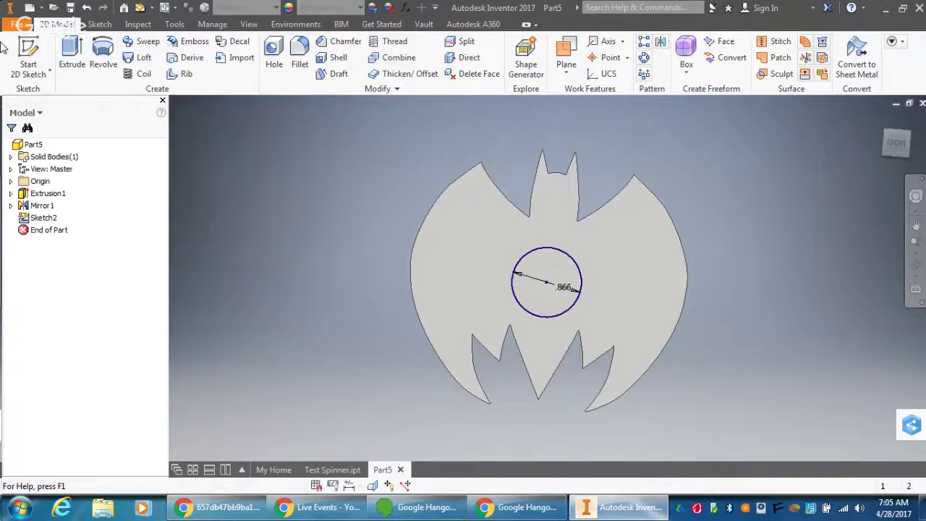
{"action": "key", "text": "e"}
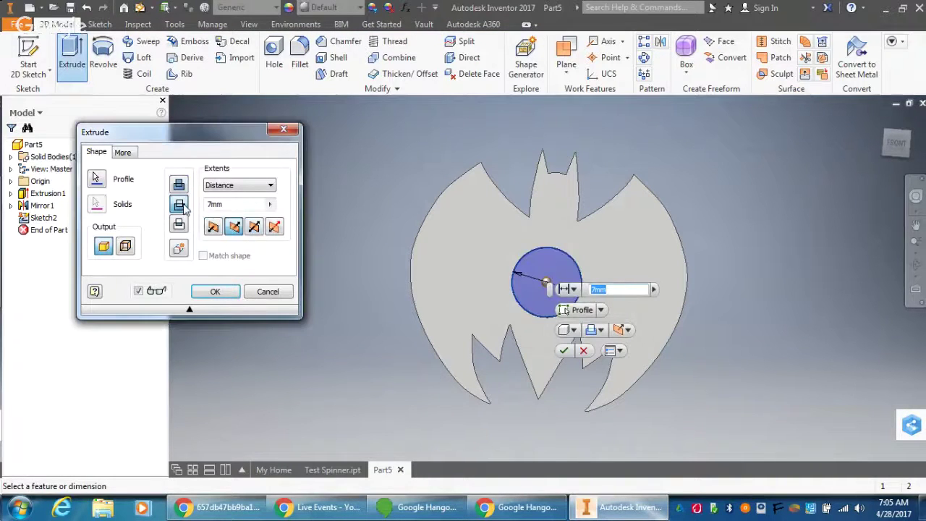
{"action": "left_click", "coordinate": [215, 291]}
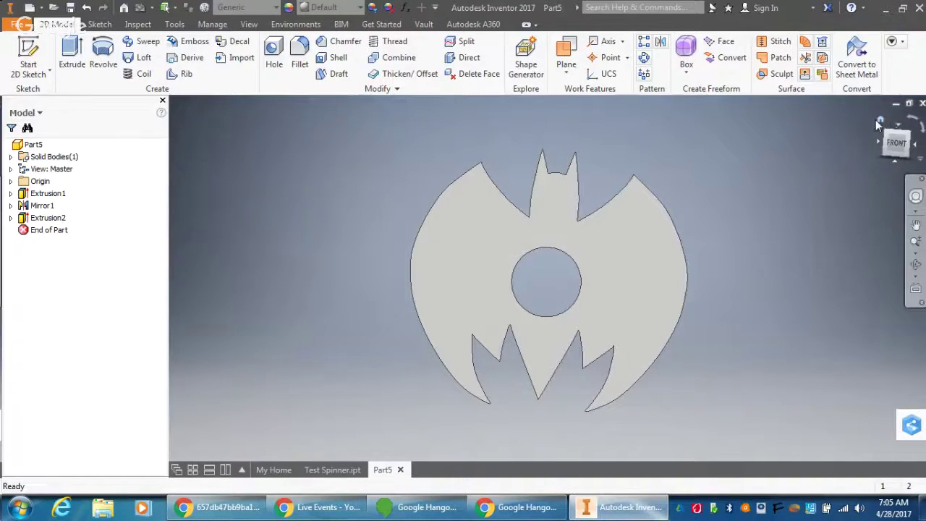
{"action": "left_click", "coordinate": [877, 119]}
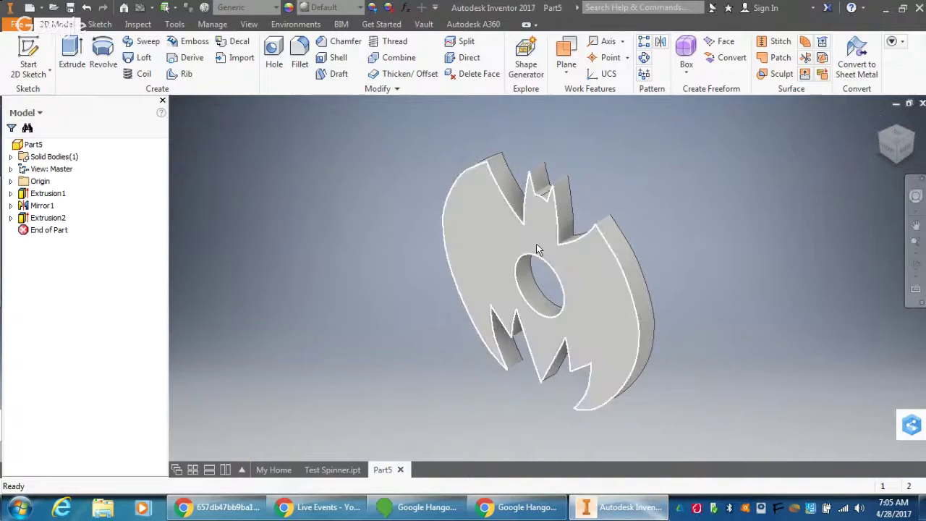
Start a new sketch on the front face and draw a 22 mm diameter circle on the left wing, centred on the horizontal axis.
{"action": "left_click", "coordinate": [888, 148]}
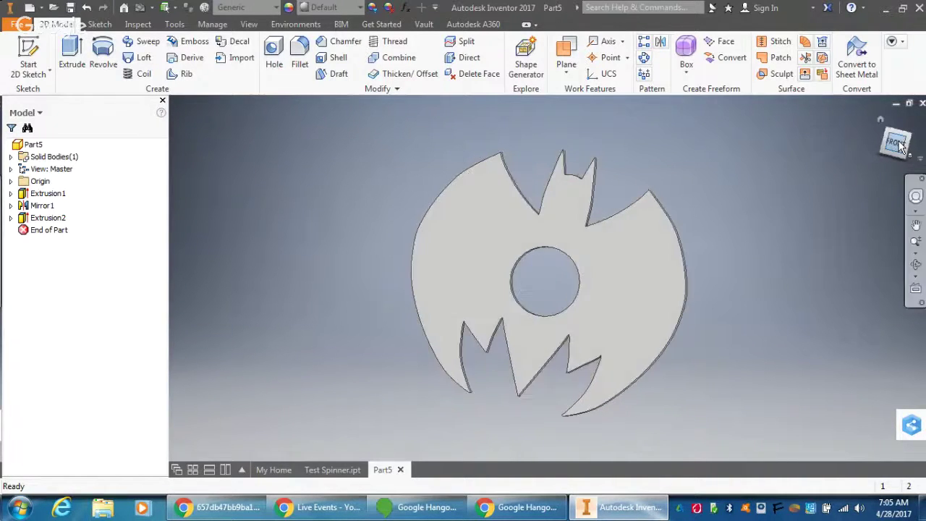
{"action": "right_click", "coordinate": [471, 222]}
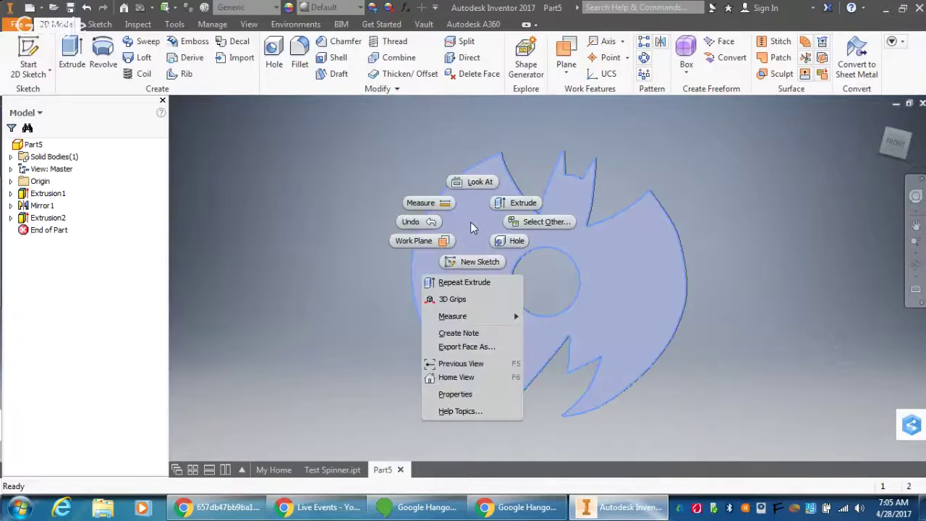
{"action": "left_click", "coordinate": [473, 259]}
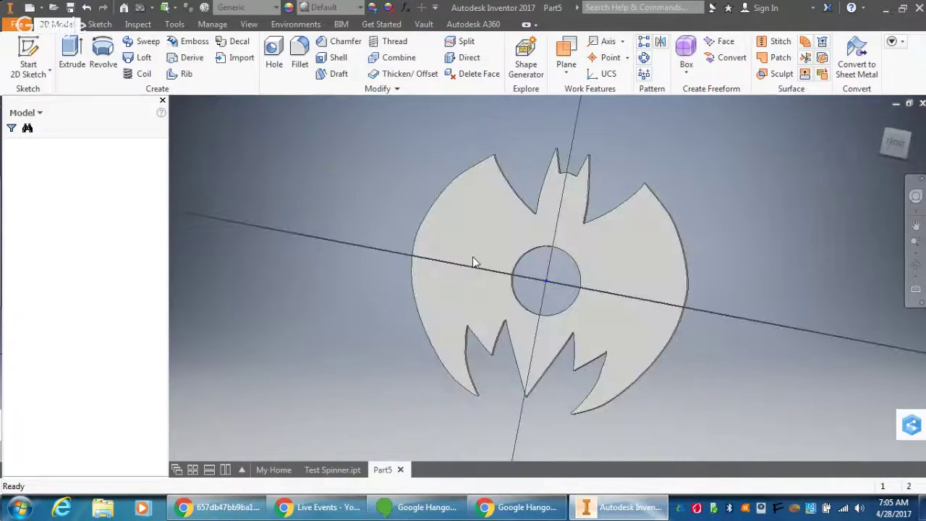
{"action": "key", "text": "Escape"}
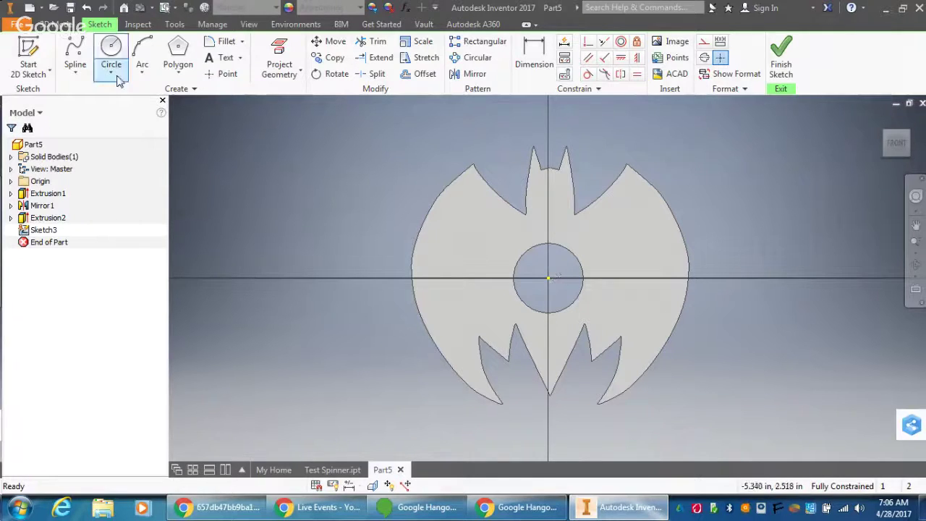
{"action": "left_click", "coordinate": [111, 48]}
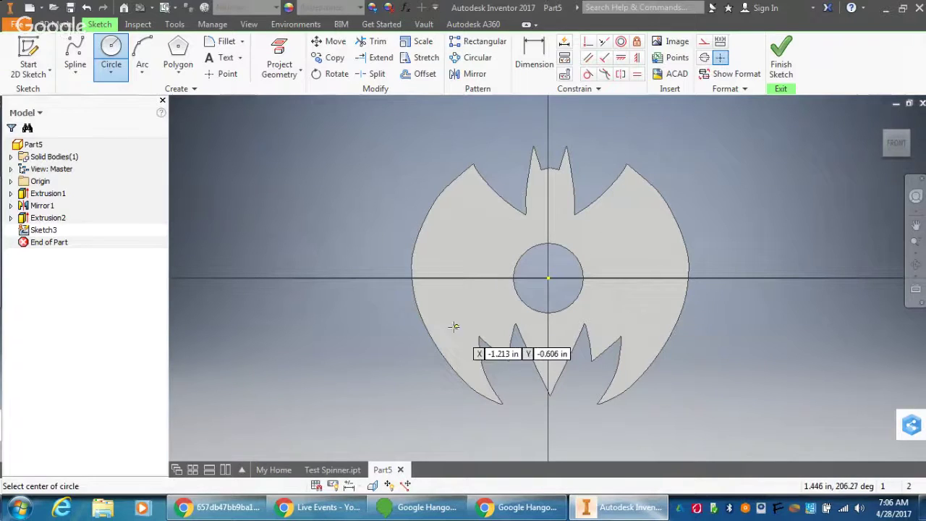
{"action": "left_click", "coordinate": [450, 277]}
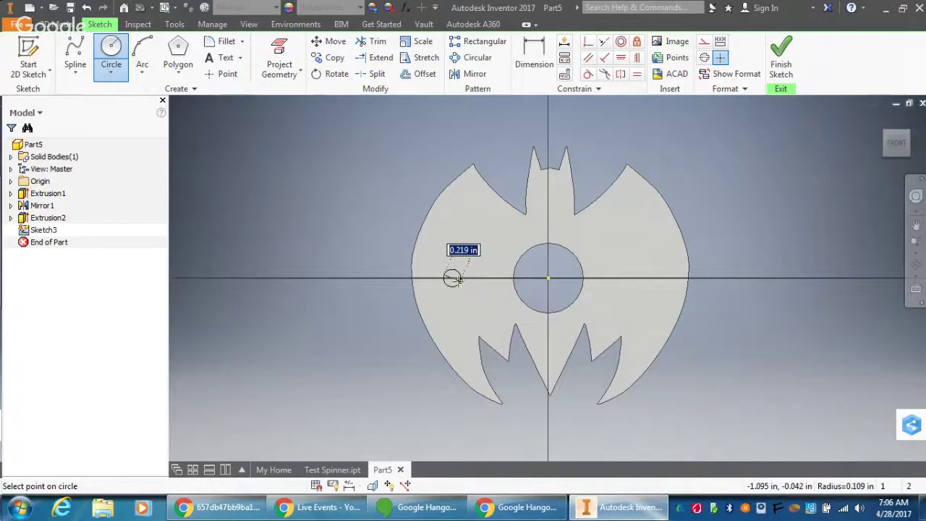
{"action": "type", "text": "22mm"}
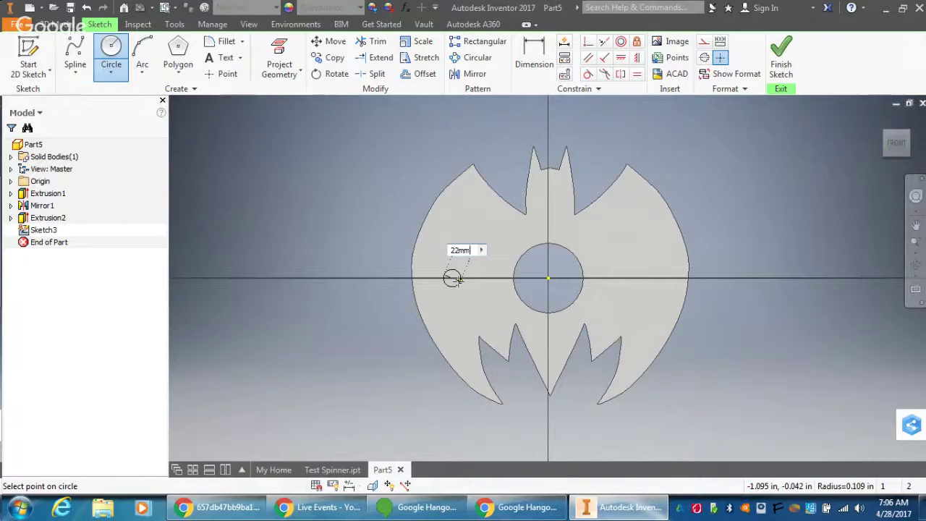
{"action": "key", "text": "Return"}
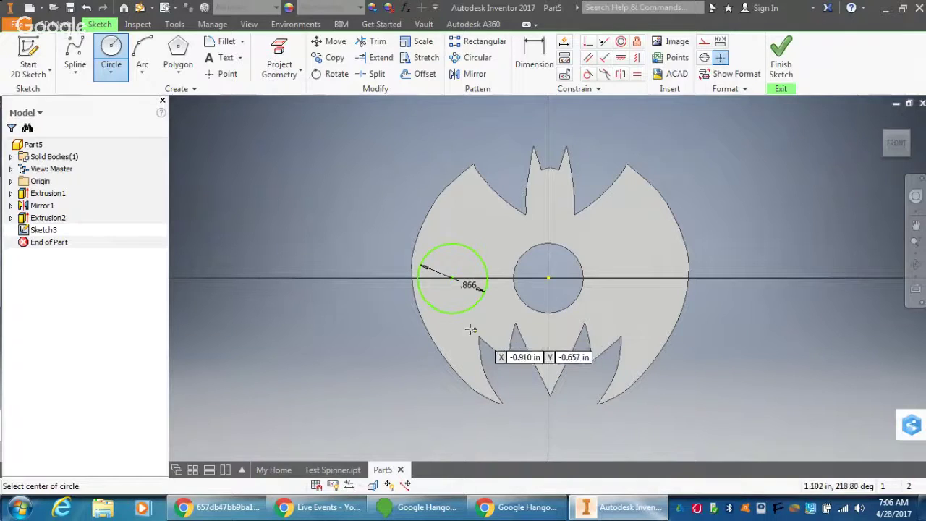
Try to dimension the gap between the left circle and the wing's outer edge along the horizontal axis.
{"action": "scroll", "coordinate": [472, 290], "scroll_direction": "down", "scroll_amount": 3}
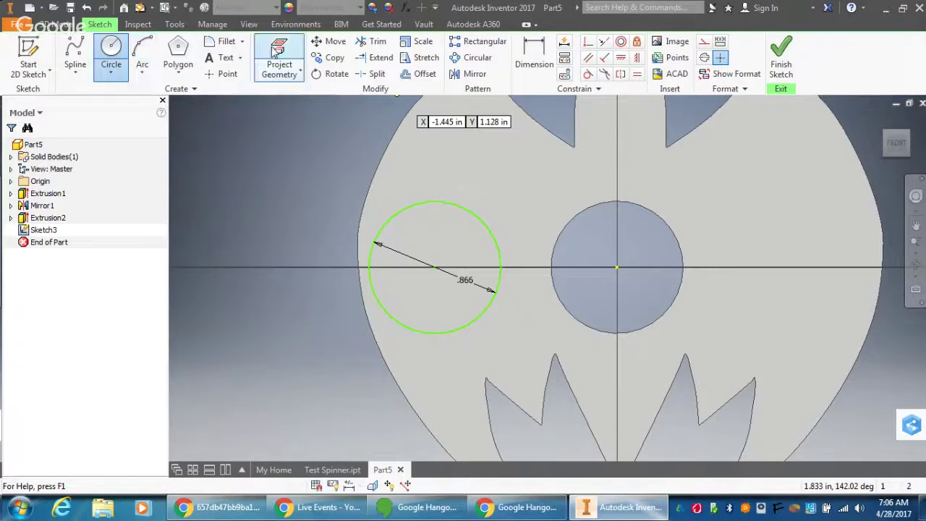
{"action": "left_click", "coordinate": [534, 58]}
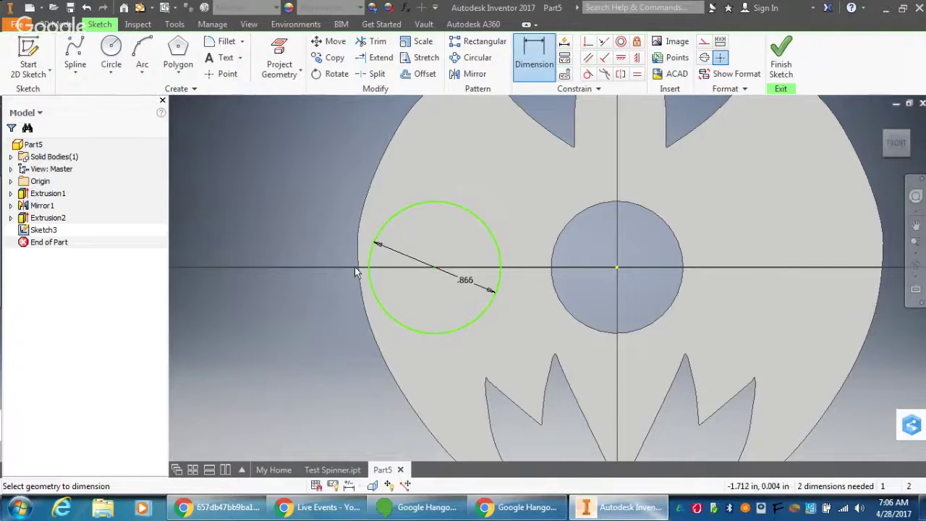
{"action": "scroll", "coordinate": [357, 269], "scroll_direction": "down", "scroll_amount": 5}
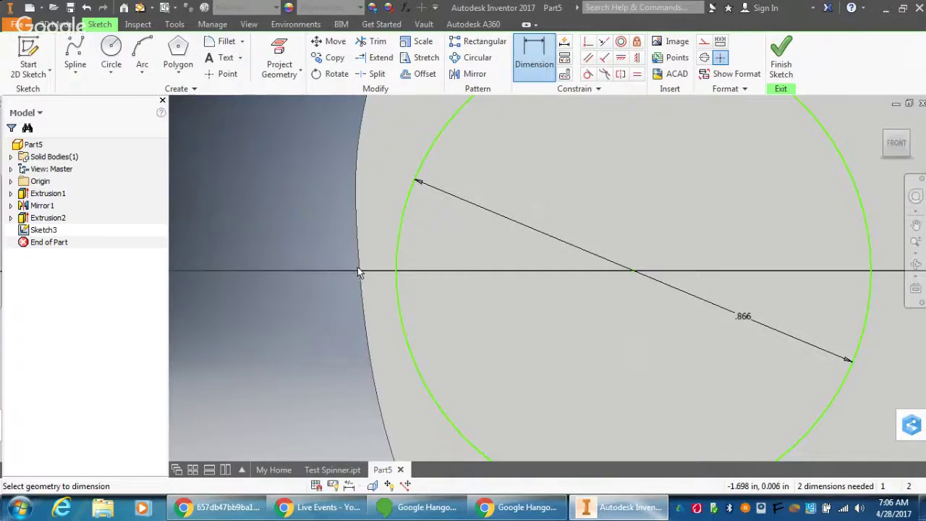
{"action": "left_click", "coordinate": [397, 270]}
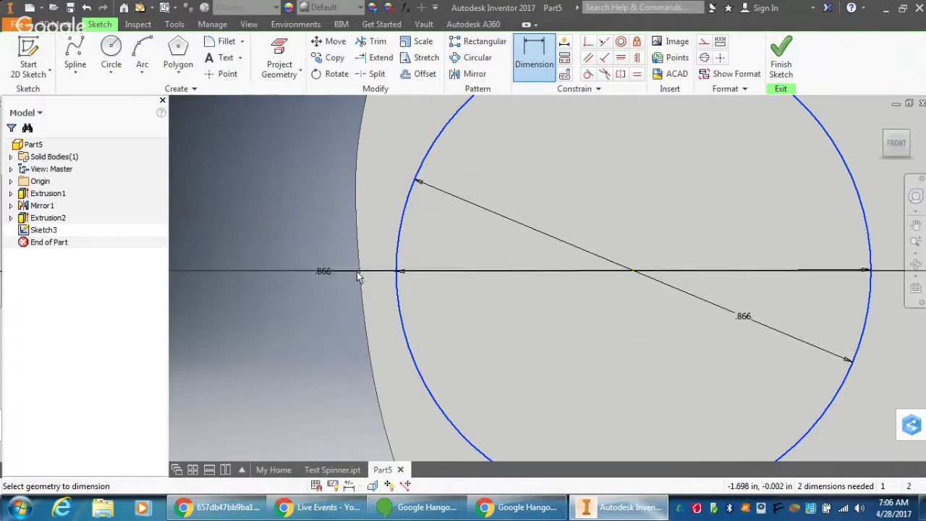
{"action": "left_click", "coordinate": [357, 271]}
{"action": "left_click", "coordinate": [298, 125]}
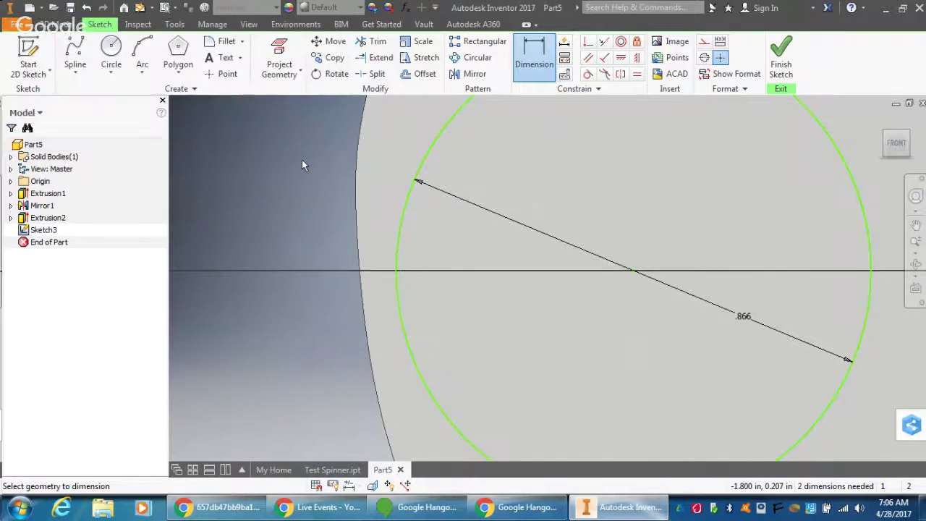
{"action": "scroll", "coordinate": [370, 271], "scroll_direction": "up", "scroll_amount": 3}
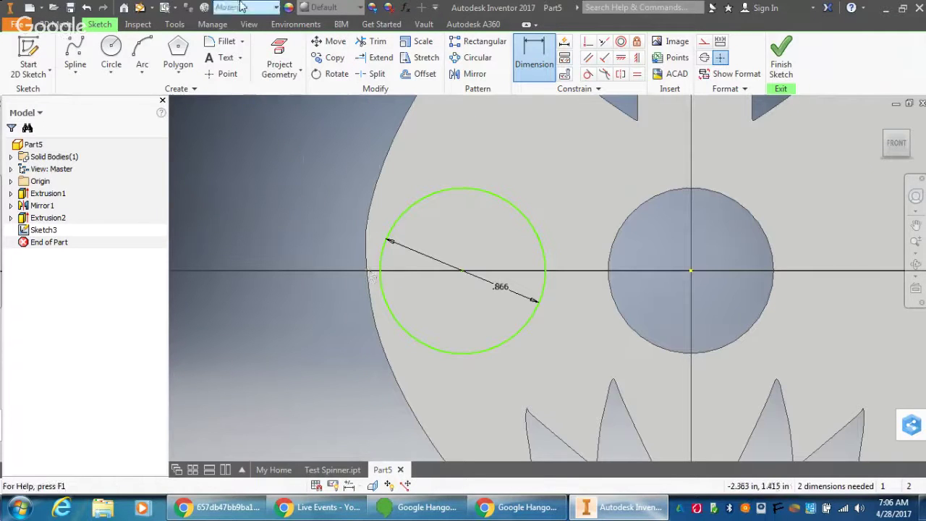
Project the outline of the bat's left half into the sketch.
{"action": "left_click", "coordinate": [279, 55]}
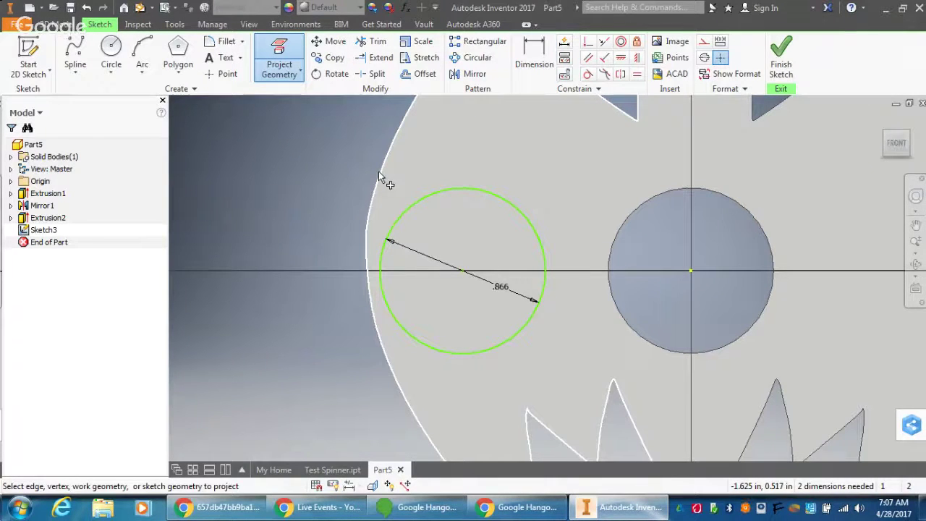
{"action": "left_click", "coordinate": [378, 171]}
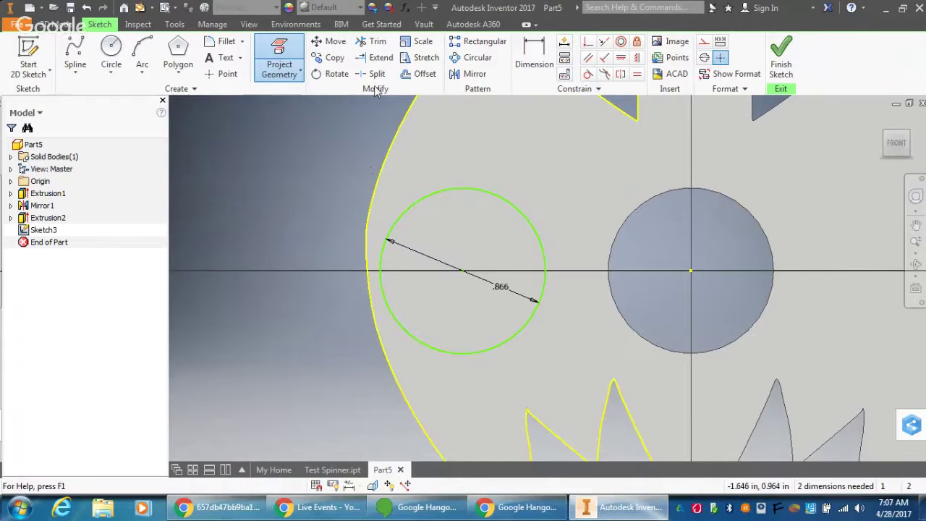
Try to dimension the gap from the left circle to the projected wing outline at the horizontal axis.
{"action": "left_click", "coordinate": [534, 57]}
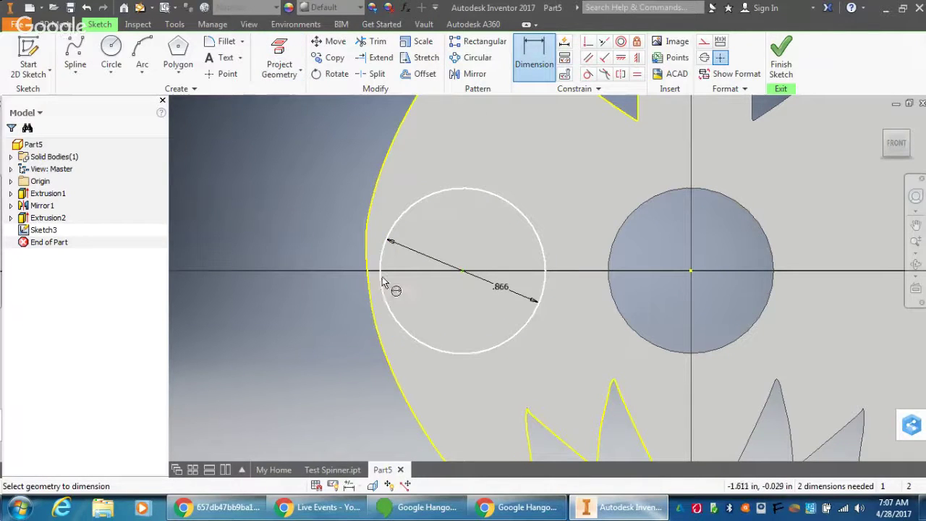
{"action": "left_click", "coordinate": [381, 278]}
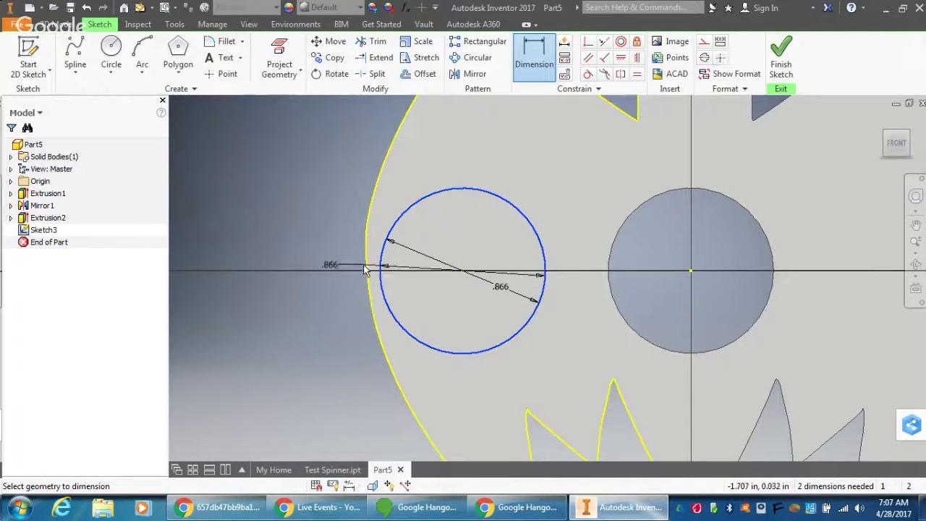
{"action": "scroll", "coordinate": [368, 266], "scroll_direction": "down", "scroll_amount": 5}
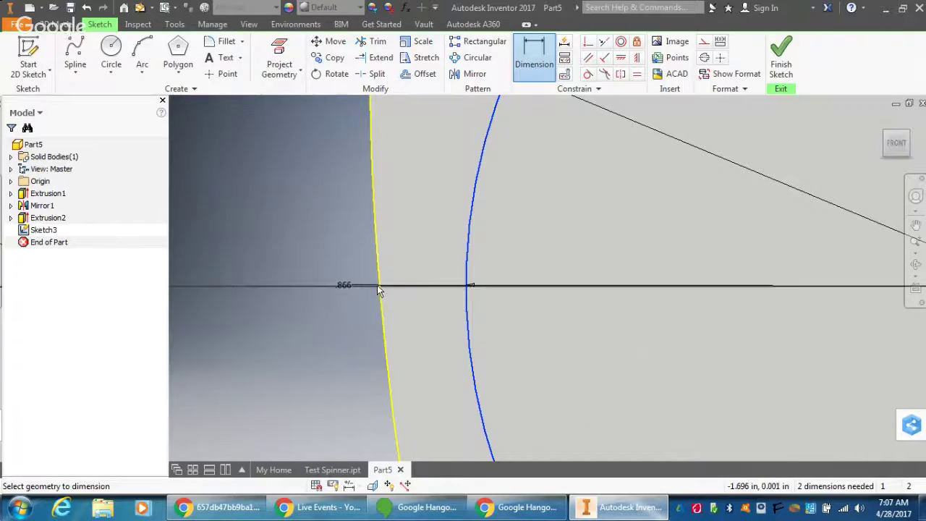
{"action": "left_click", "coordinate": [379, 290]}
{"action": "left_click", "coordinate": [299, 123]}
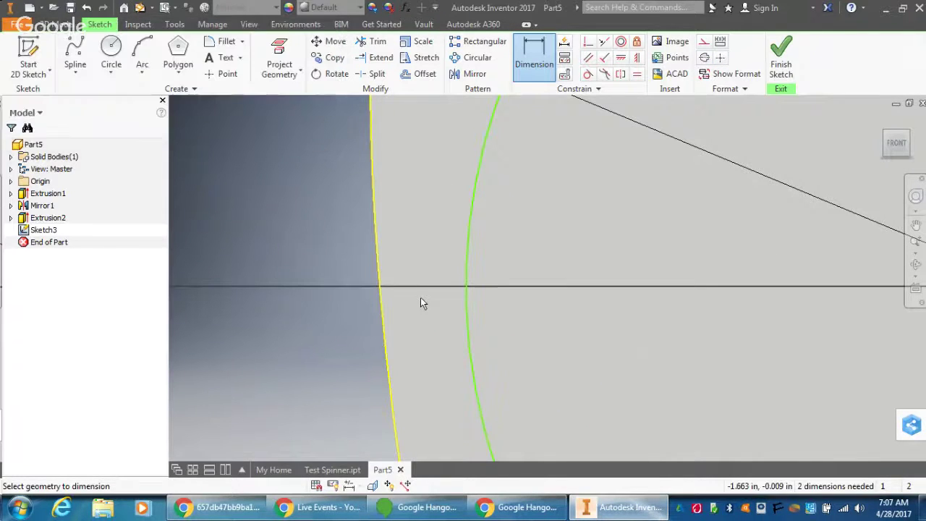
{"action": "scroll", "coordinate": [423, 303], "scroll_direction": "up", "scroll_amount": 5}
{"action": "scroll", "coordinate": [479, 304], "scroll_direction": "down", "scroll_amount": 5}
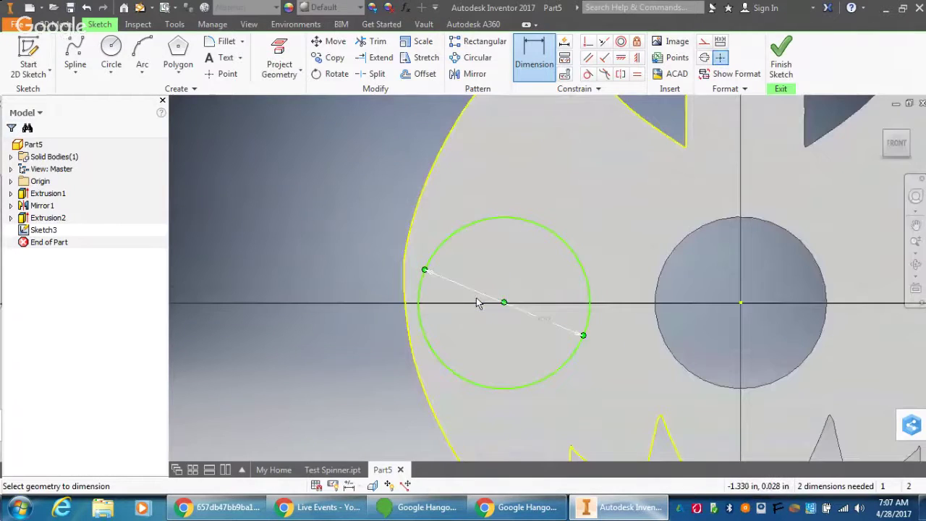
{"action": "left_click", "coordinate": [463, 327]}
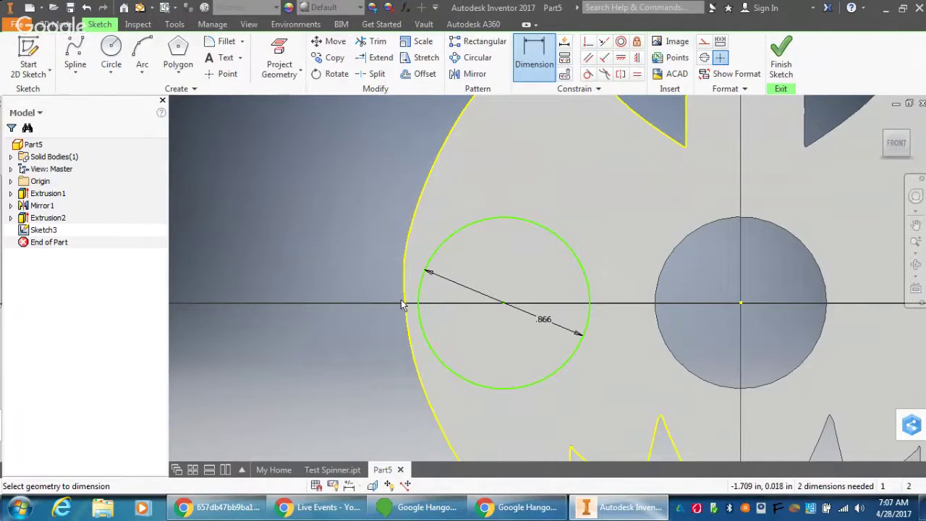
{"action": "scroll", "coordinate": [404, 305], "scroll_direction": "down", "scroll_amount": 3}
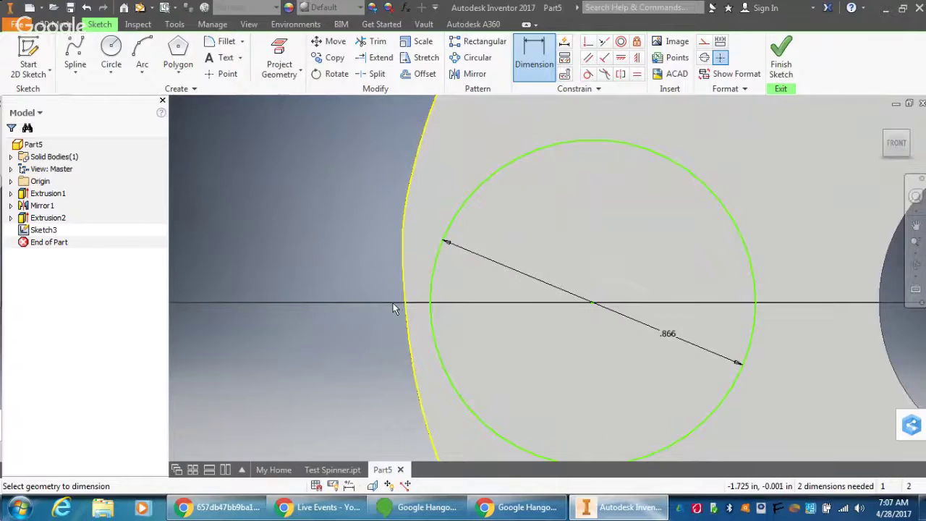
{"action": "scroll", "coordinate": [404, 305], "scroll_direction": "up", "scroll_amount": 4}
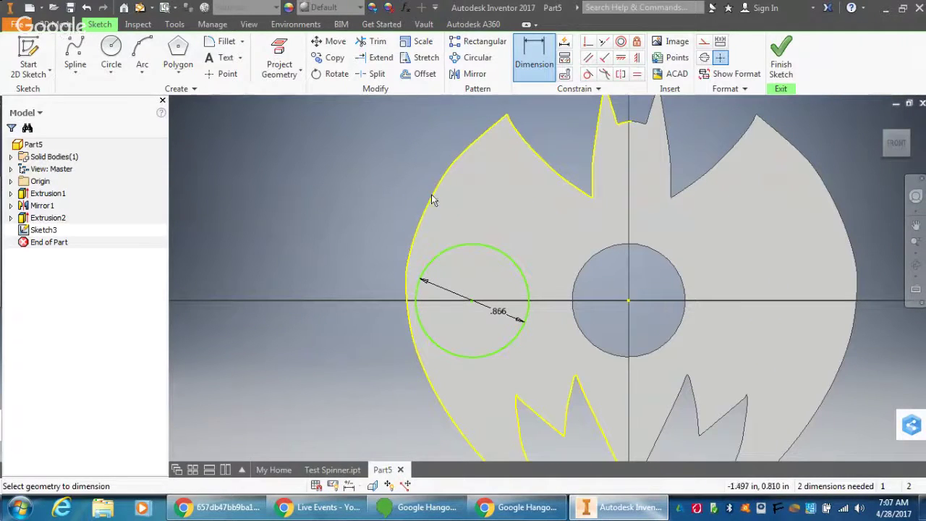
{"action": "key", "text": "Escape"}
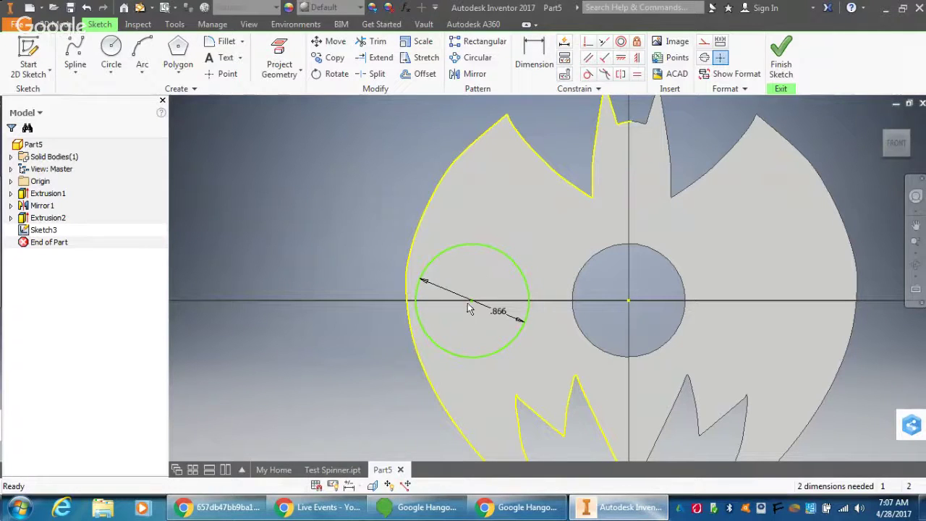
Move the left circle slightly inward along the horizontal axis, away from the wing's outer edge, and try to dimension it again.
{"action": "left_click_drag", "start_coordinate": [471, 304], "coordinate": [477, 306]}
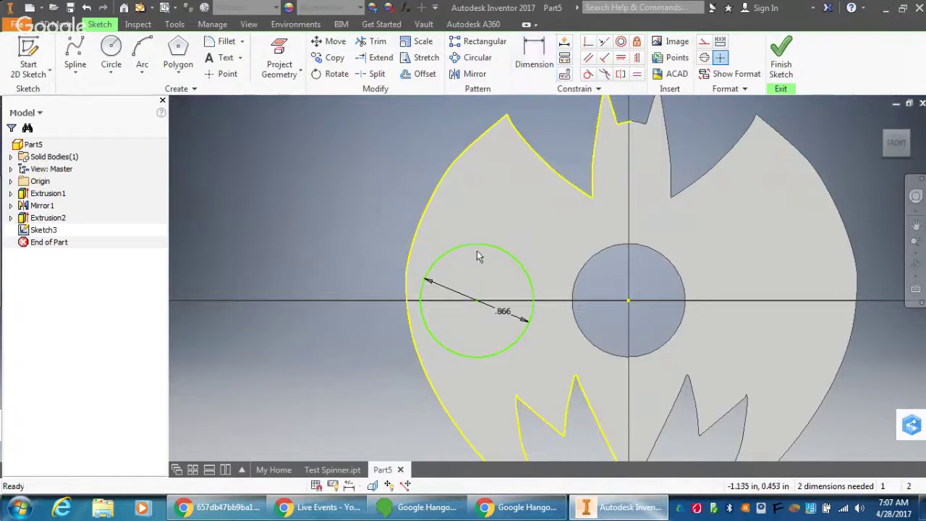
{"action": "left_click", "coordinate": [534, 55]}
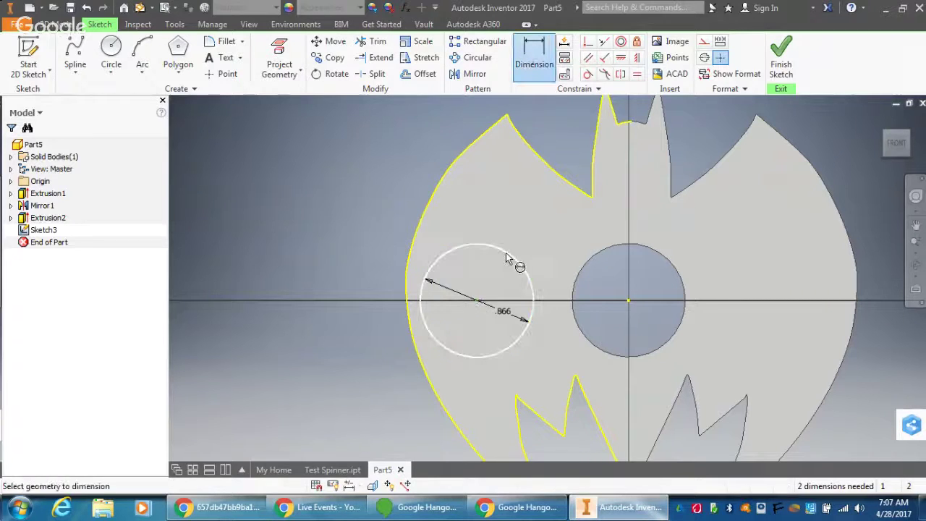
{"action": "left_click", "coordinate": [516, 266]}
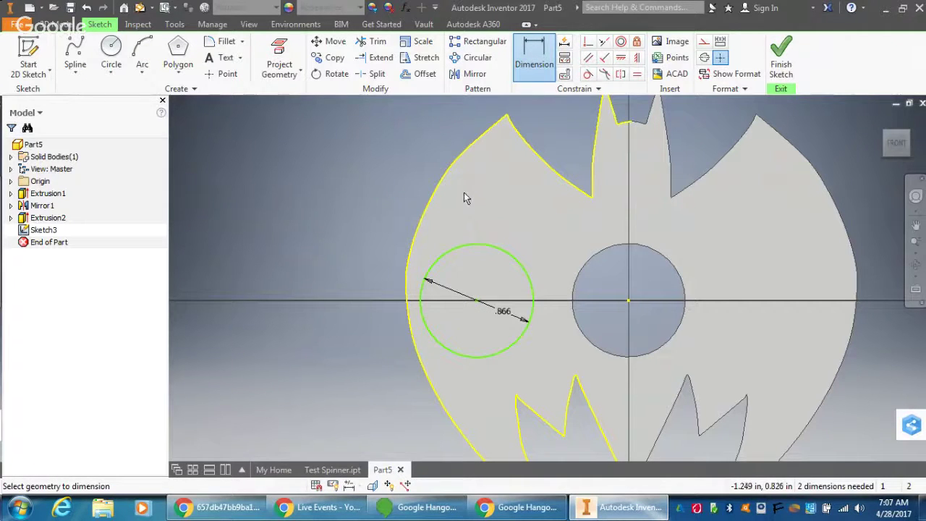
{"action": "key", "text": "Escape"}
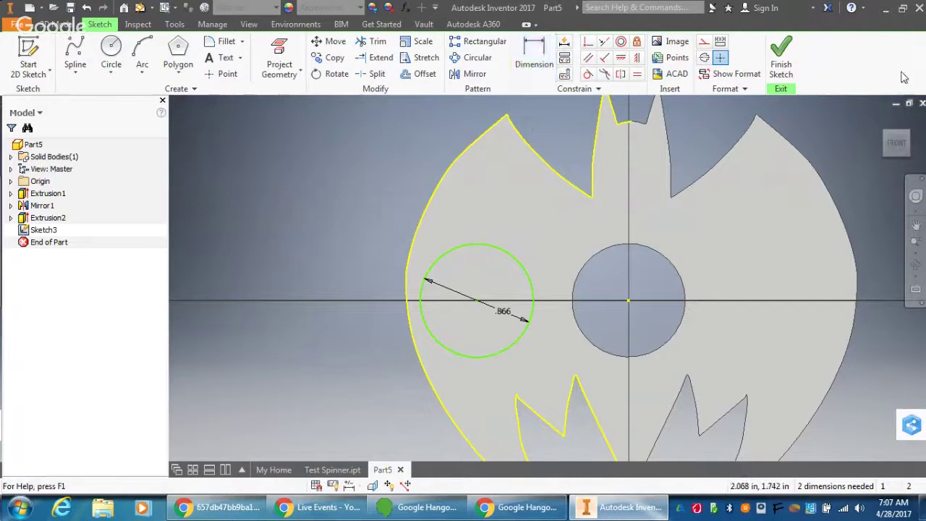
Finish the sketch and cut the left circle through the wing with a 7 mm Extrude.
{"action": "left_click", "coordinate": [781, 57]}
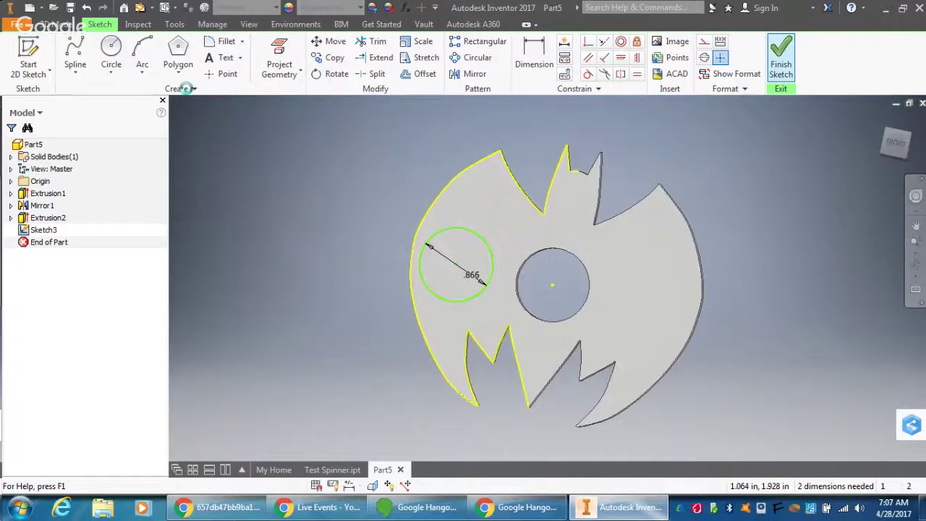
{"action": "left_click", "coordinate": [71, 57]}
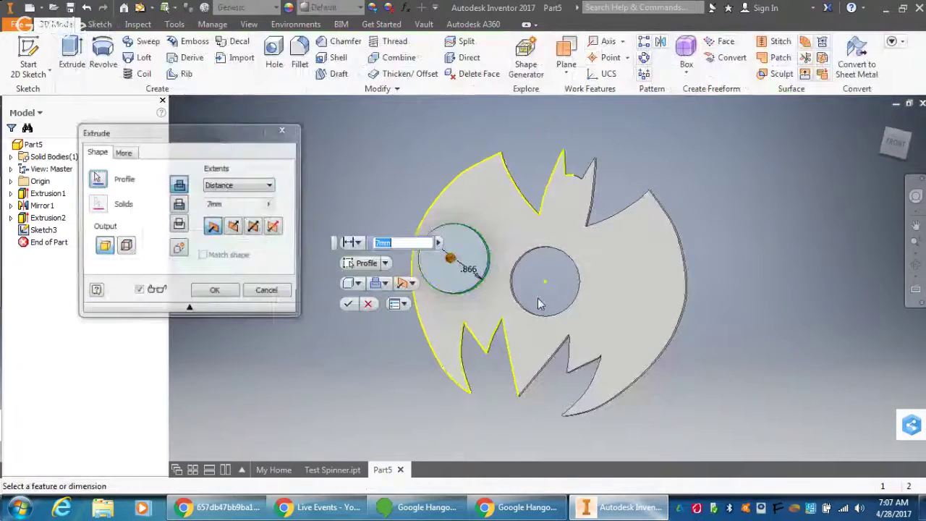
{"action": "left_click", "coordinate": [178, 205]}
{"action": "left_click", "coordinate": [216, 291]}
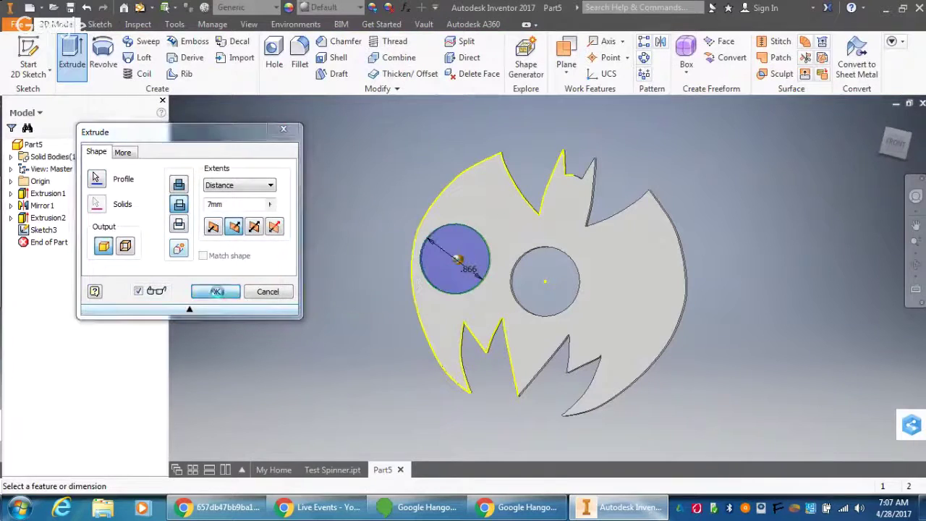
Mirror the left wing's hole cut across the YZ Plane to create the matching hole in the right wing.
{"action": "left_click", "coordinate": [661, 44]}
{"action": "left_click", "coordinate": [40, 231]}
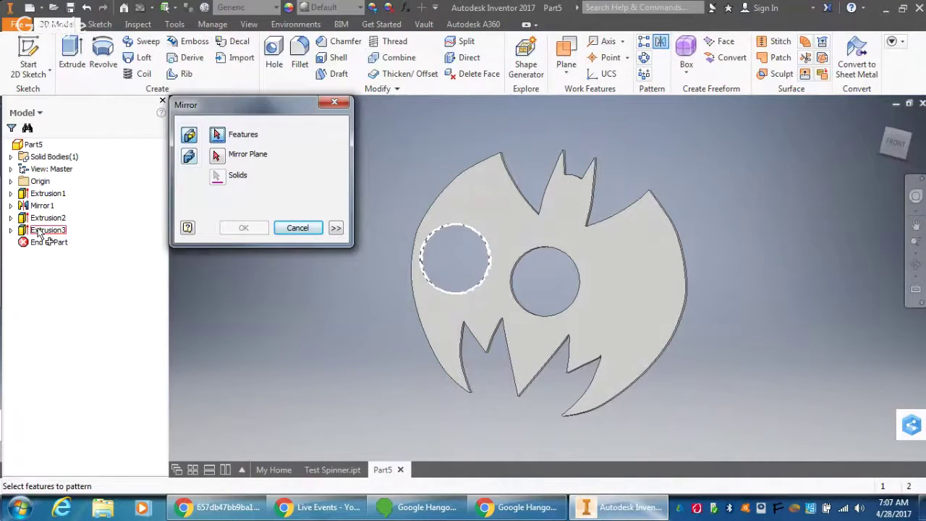
{"action": "left_click", "coordinate": [218, 156]}
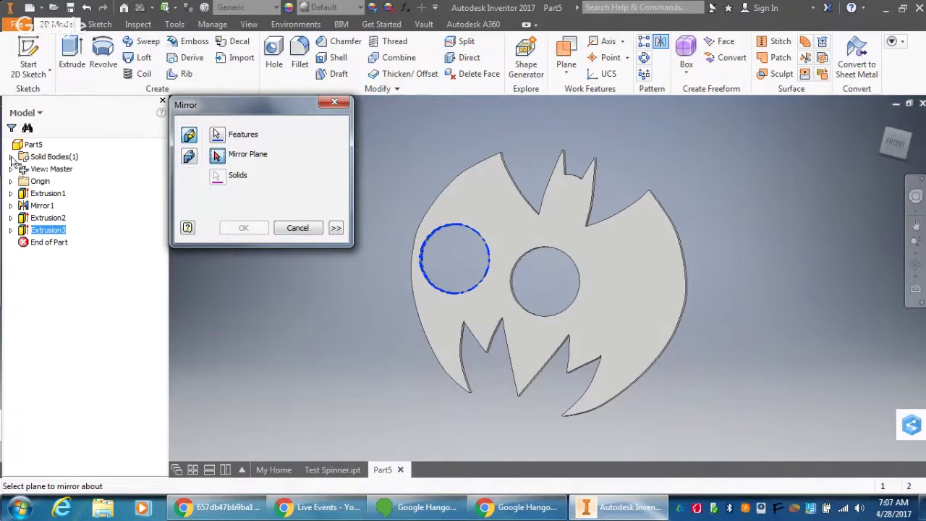
{"action": "left_click", "coordinate": [10, 181]}
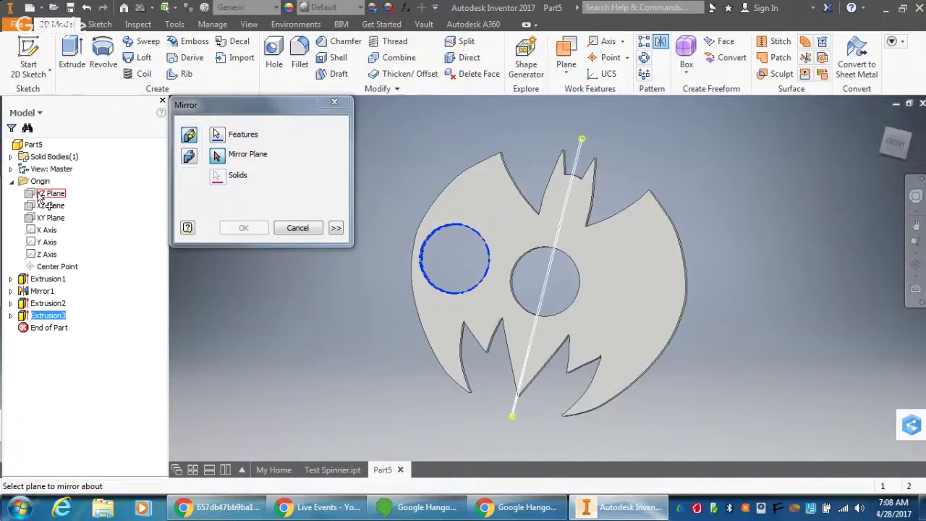
{"action": "left_click", "coordinate": [34, 196]}
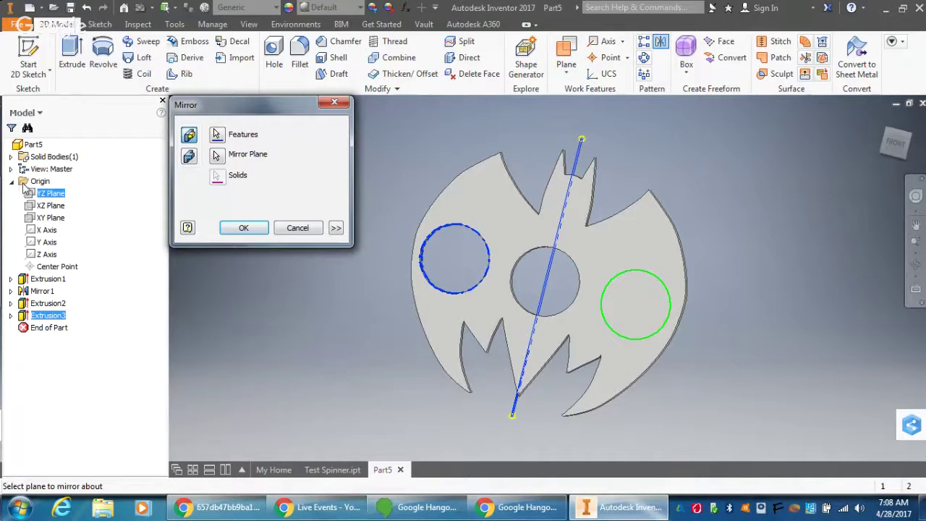
{"action": "left_click", "coordinate": [243, 229]}
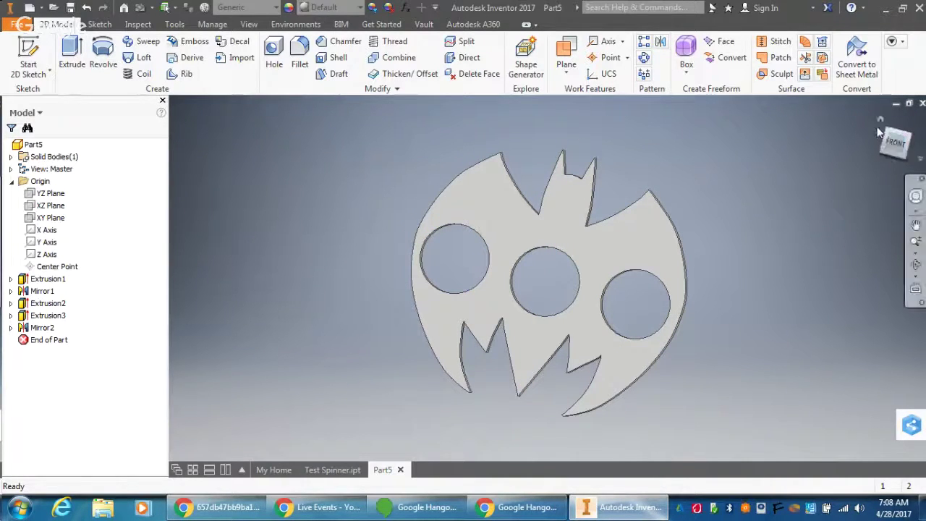
Inspect the spinner with its three holes in the home view and from the front.
{"action": "left_click", "coordinate": [881, 121]}
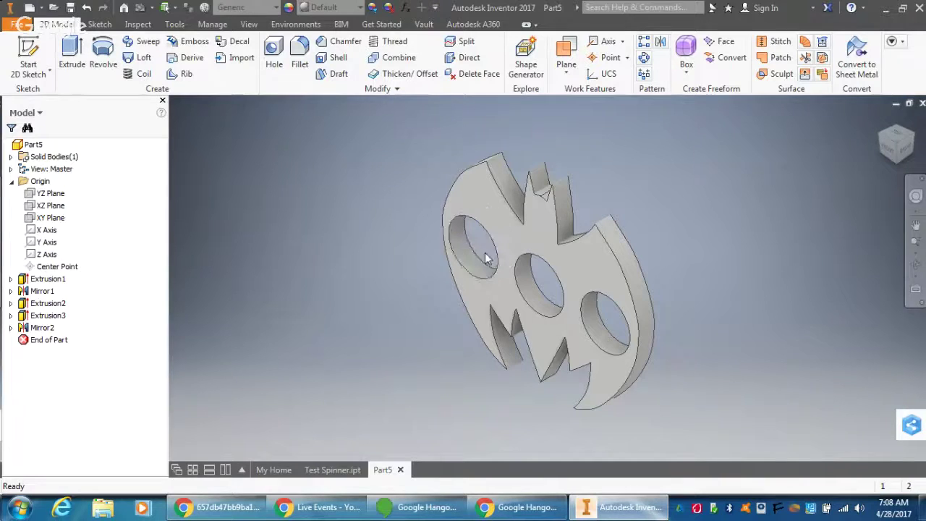
{"action": "left_click", "coordinate": [896, 147]}
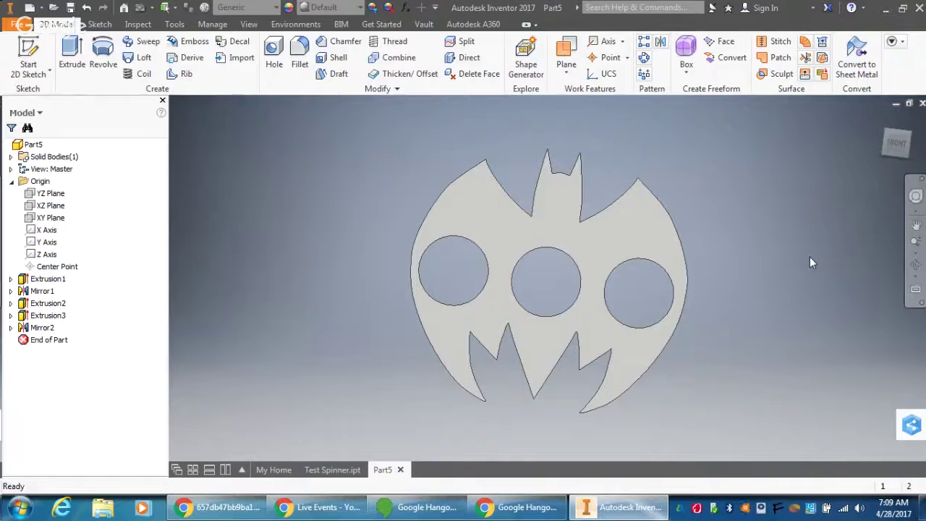
{"action": "left_click", "coordinate": [427, 506]}
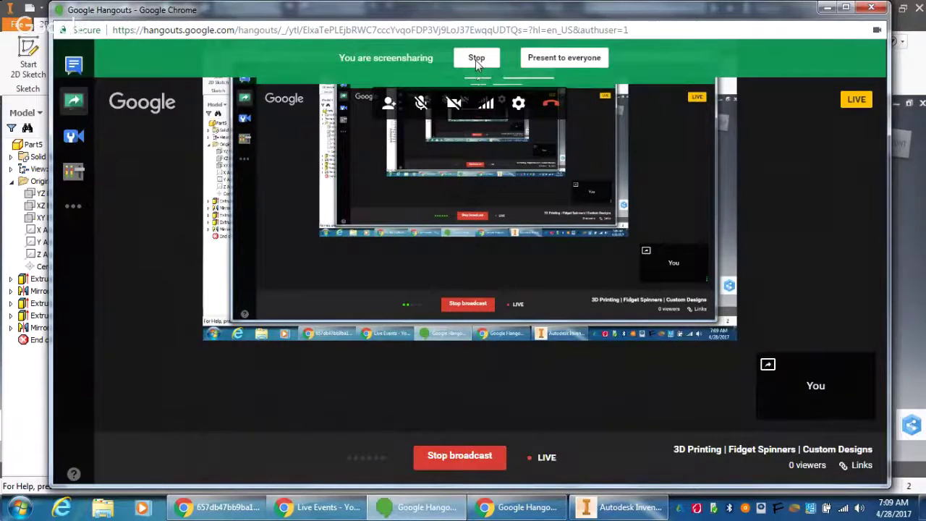
{"action": "left_click", "coordinate": [476, 60]}
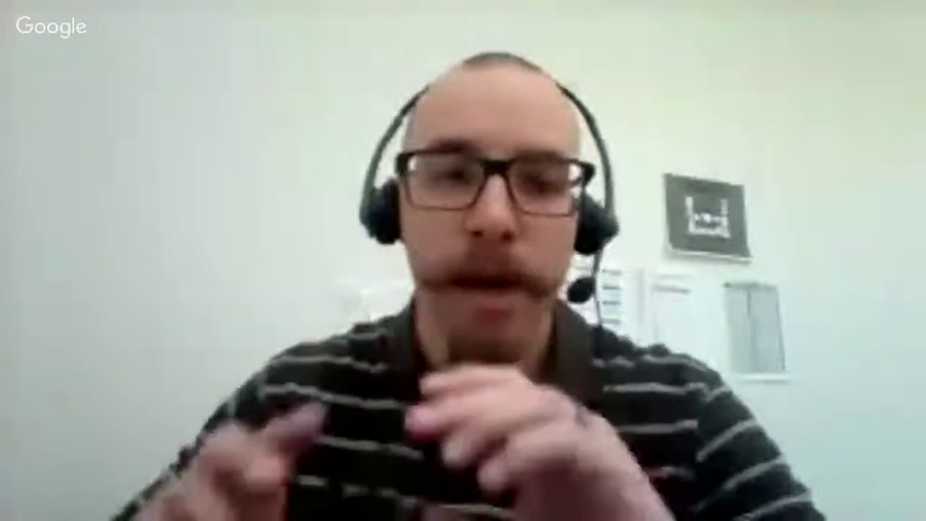